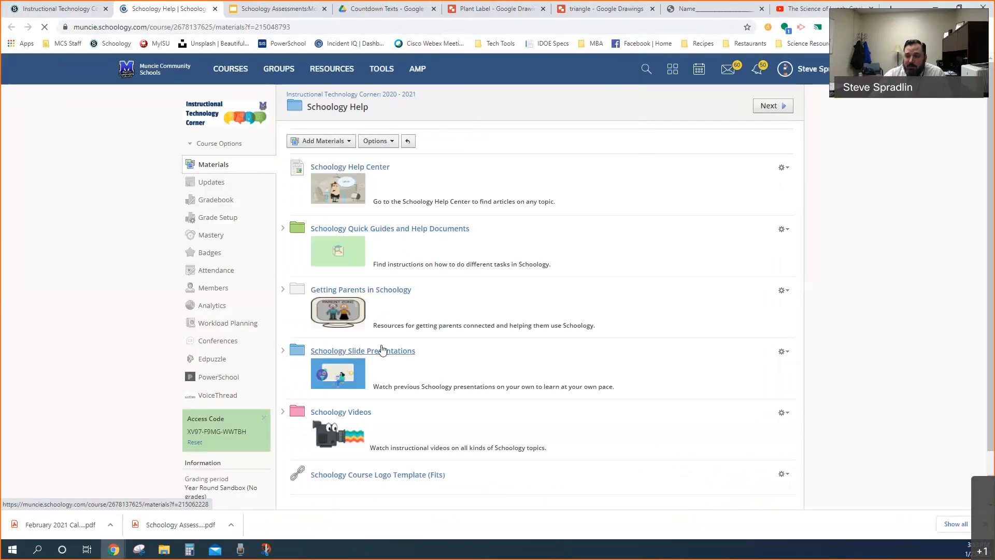
Look over the Schoology Slide Presentations folder in Schoology Help and close it
left_click(381, 350)
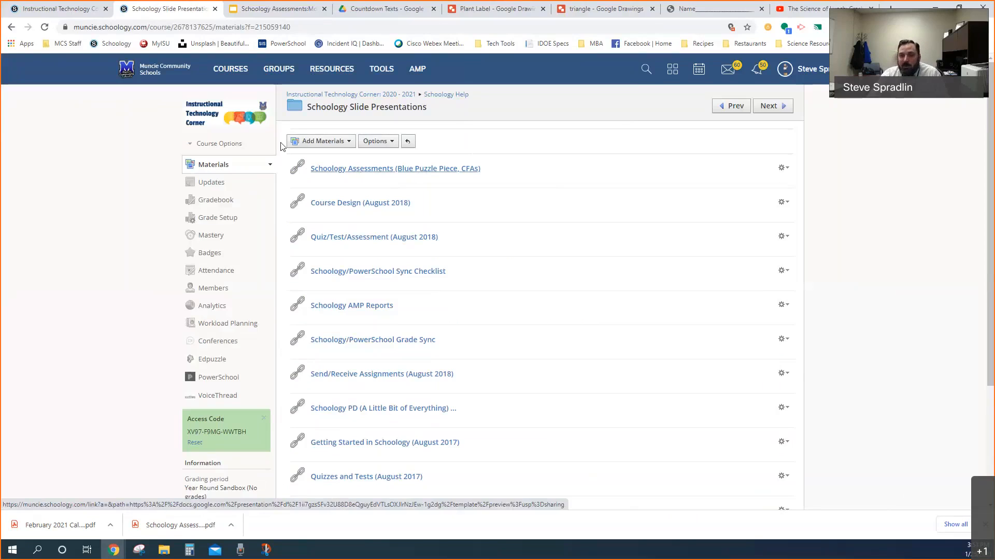
left_click(215, 9)
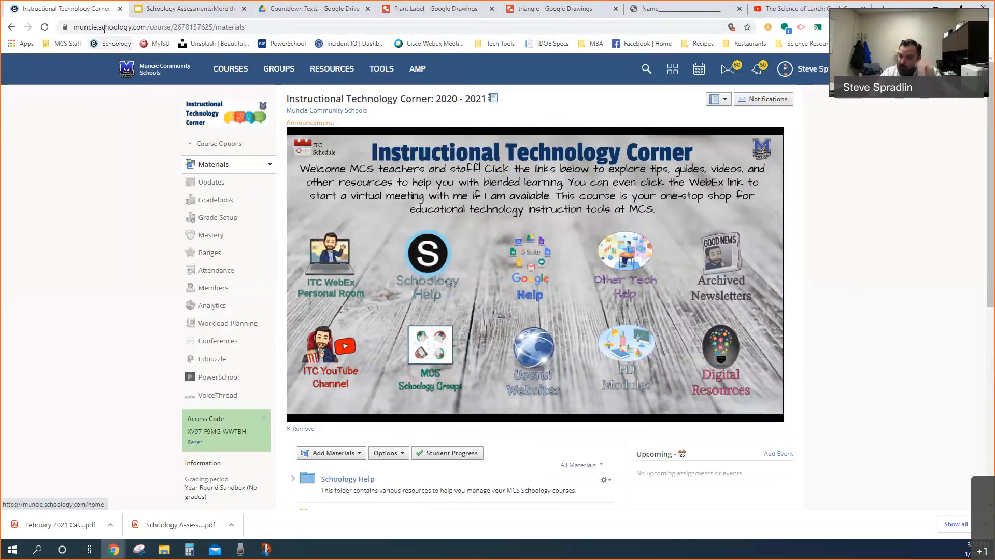
Open the Sample Homework Assignment from the Quiz/Test/Assessment folder of the Northside Training Course
left_click(230, 69)
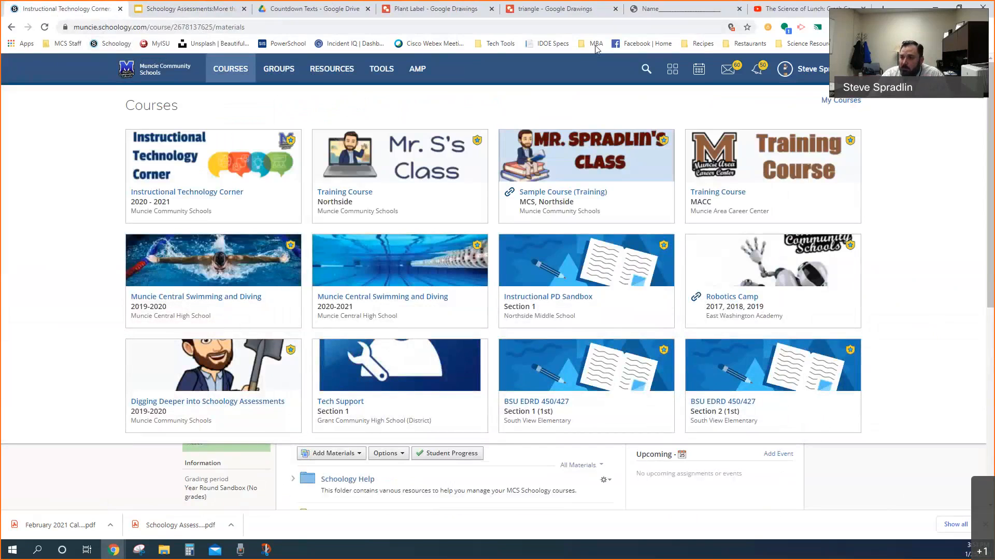
left_click(413, 192)
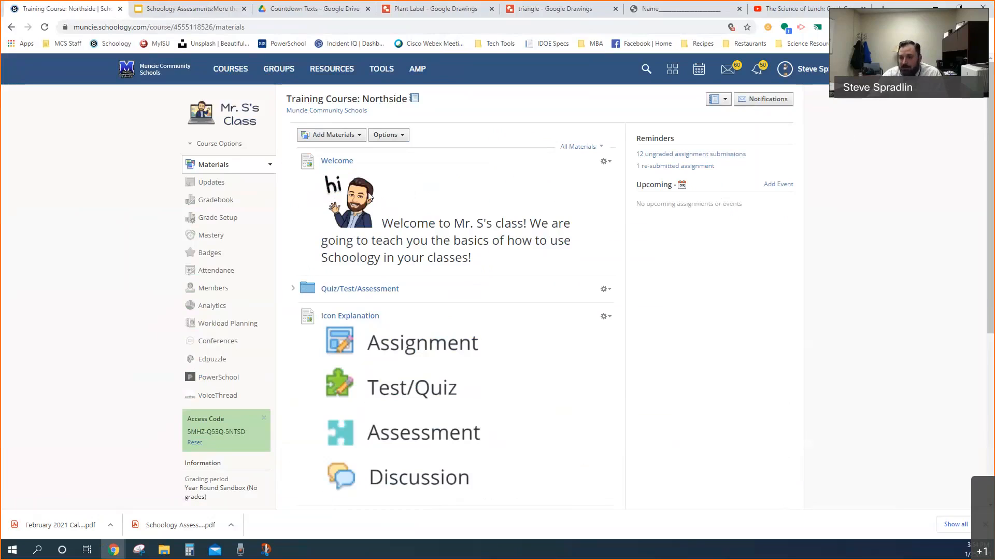
scroll(365, 199, "down", 2)
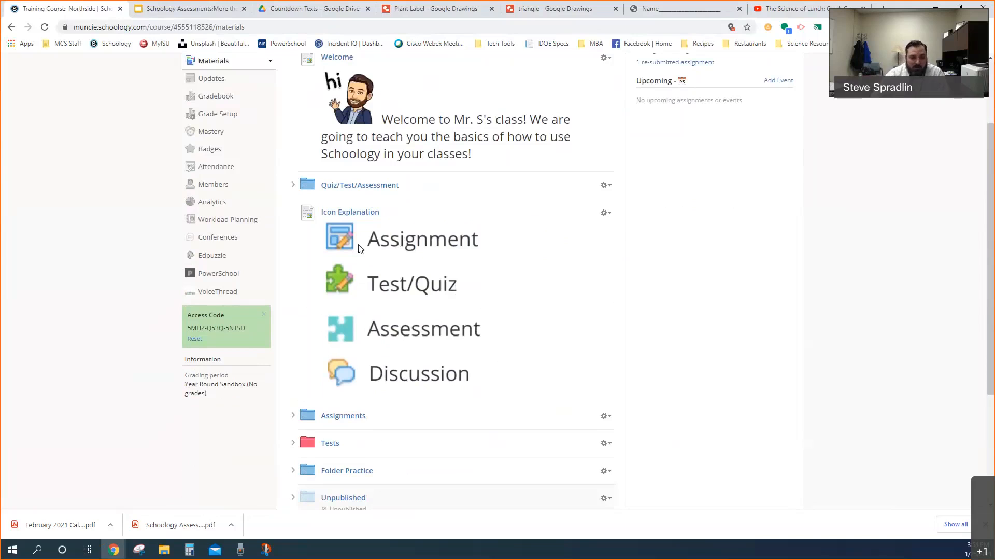
scroll(348, 287, "down", 2)
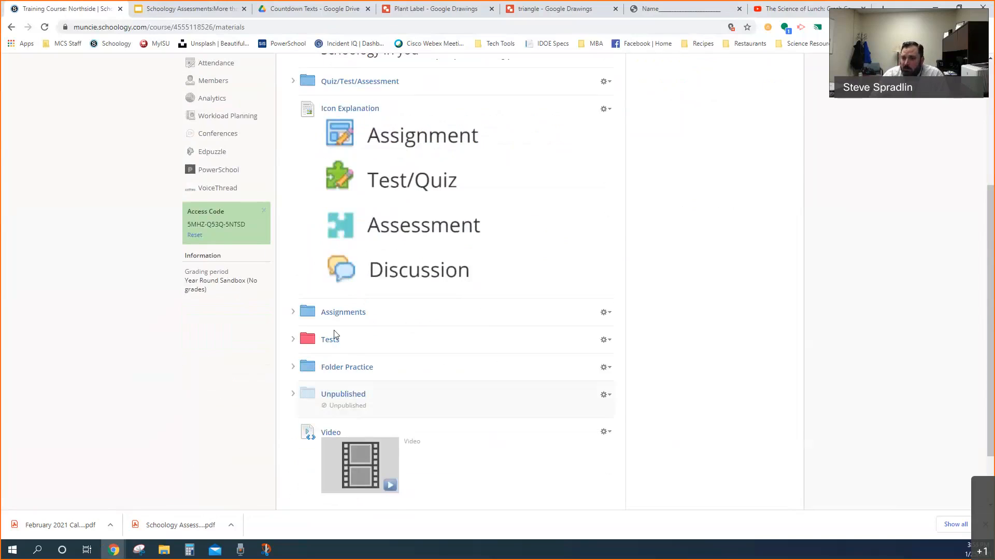
scroll(334, 335, "up", 1)
left_click(350, 137)
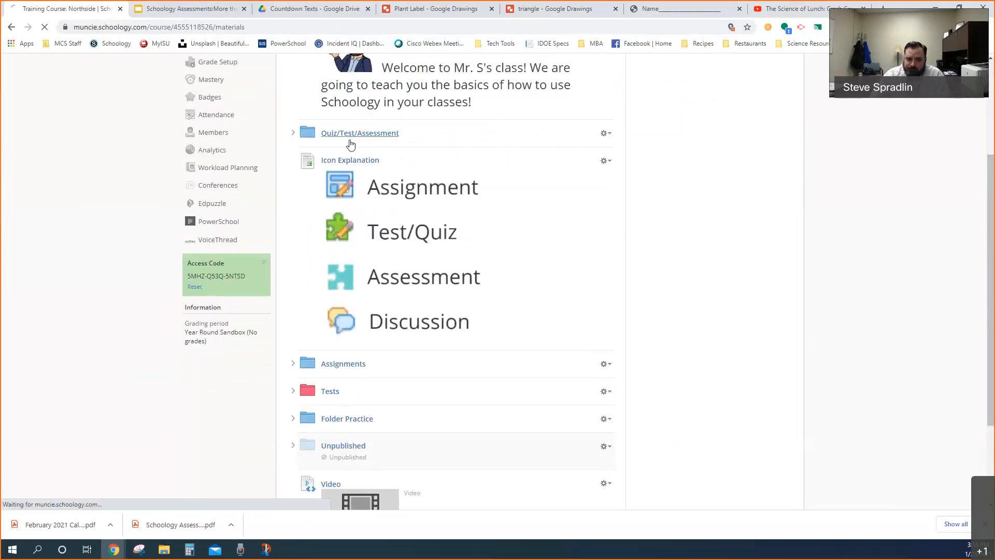
scroll(357, 234, "down", 5)
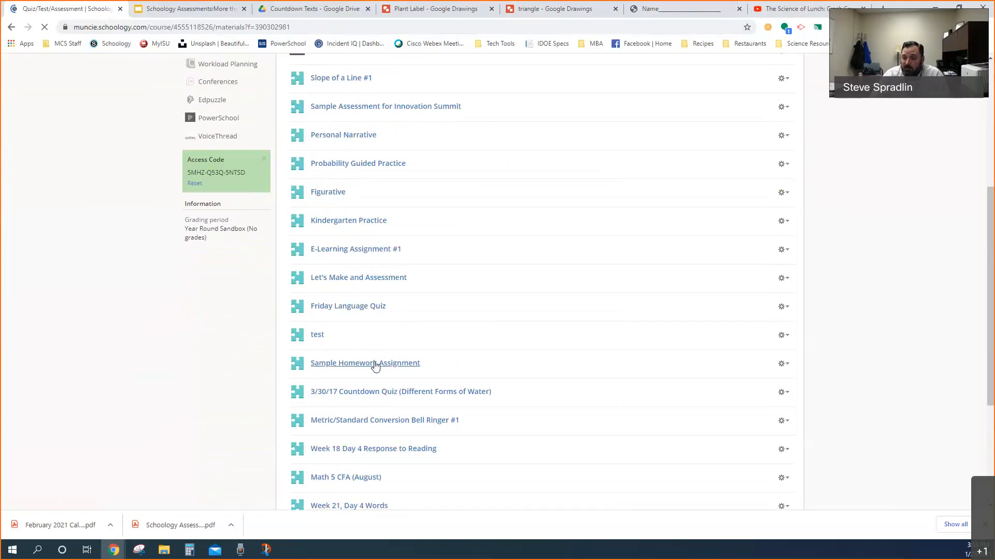
left_click(374, 364)
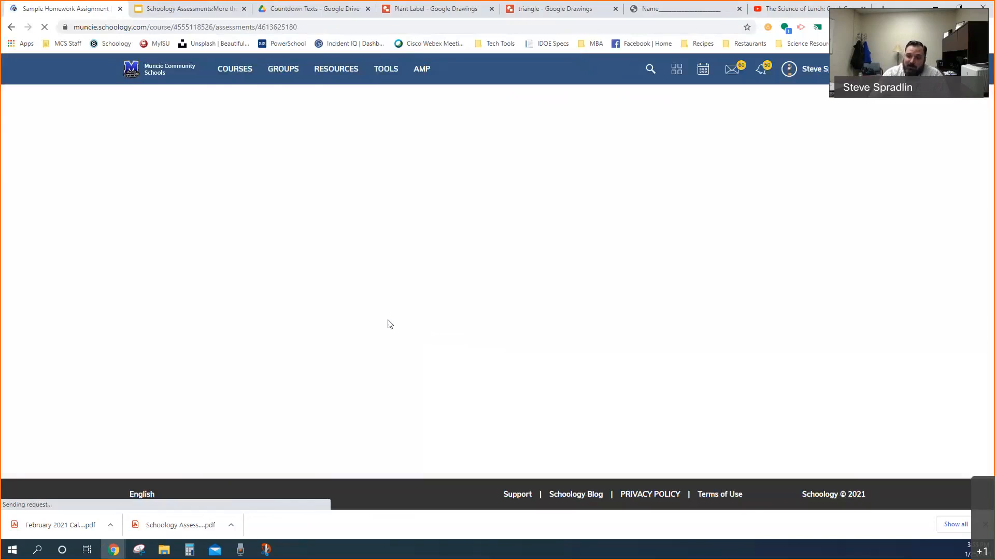
Review the assignment's setup instructions area and settings, and the question types available for creating items
left_click(142, 156)
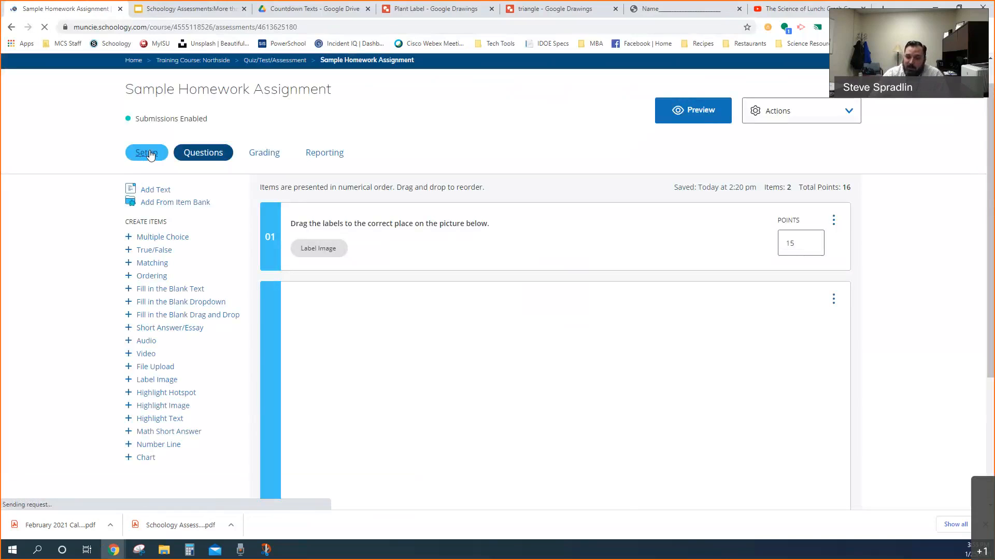
left_click(331, 231)
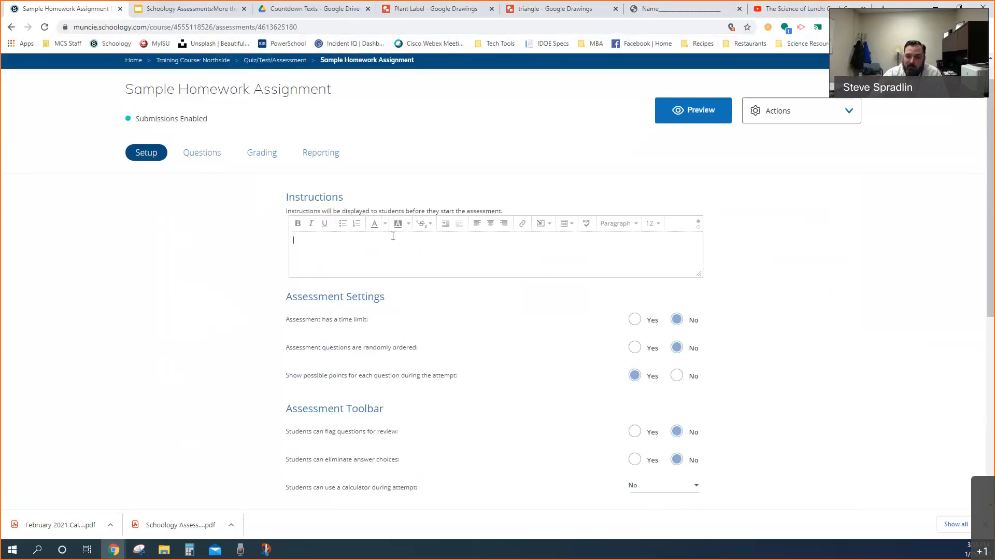
left_click(199, 157)
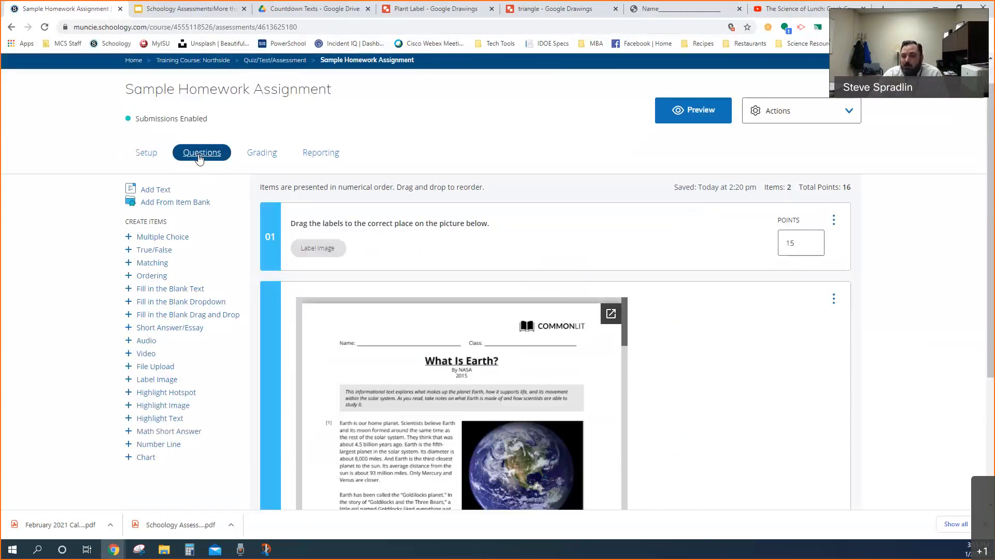
scroll(177, 242, "down", 1)
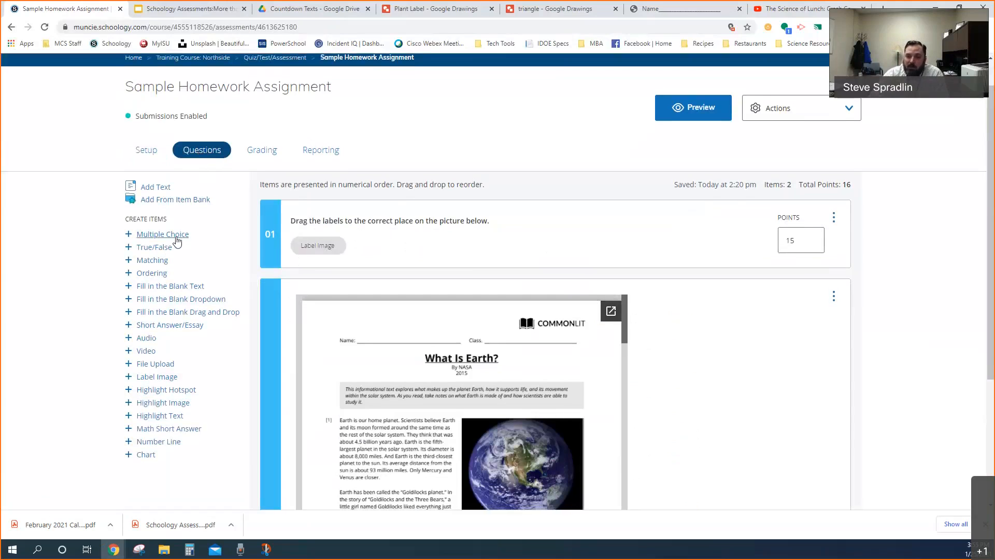
scroll(177, 242, "down", 1)
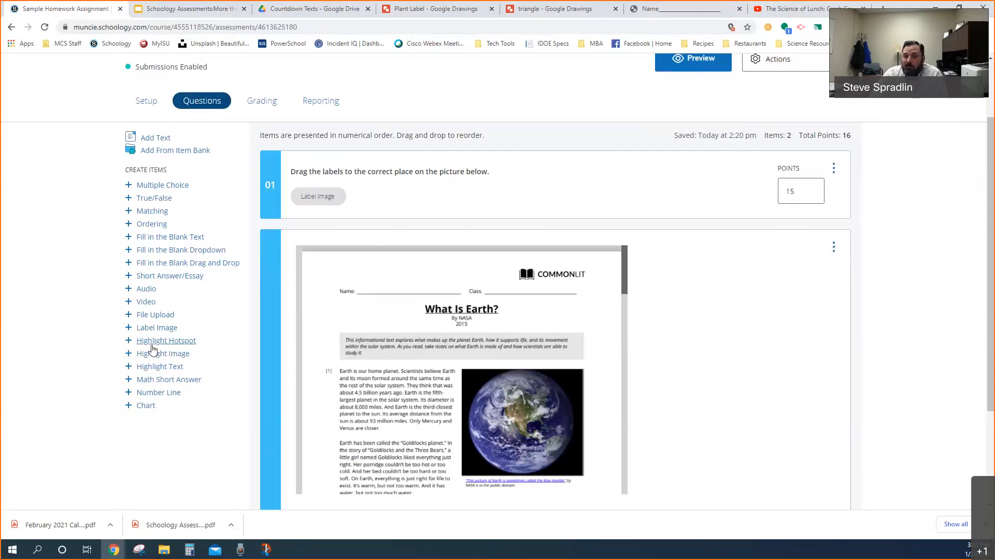
left_click(160, 186)
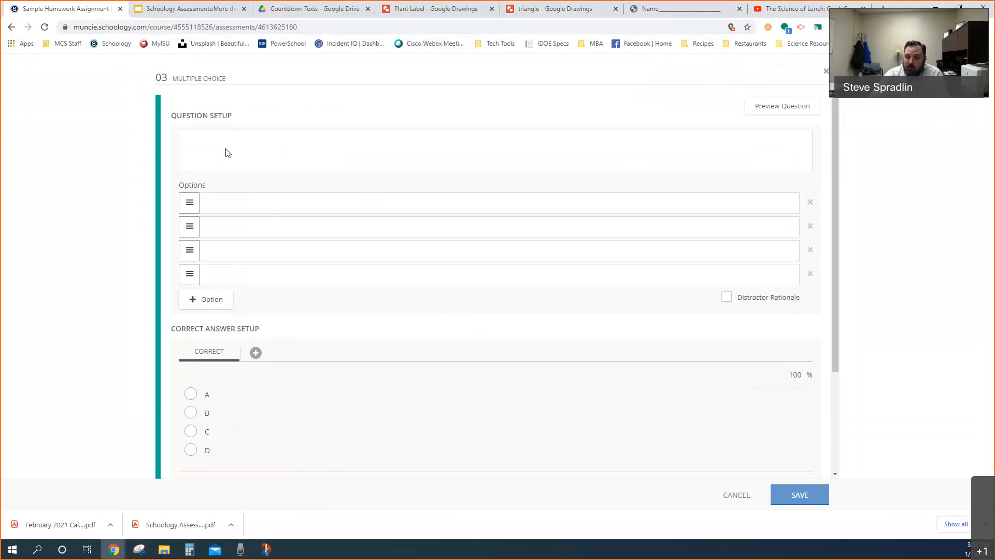
left_click(239, 144)
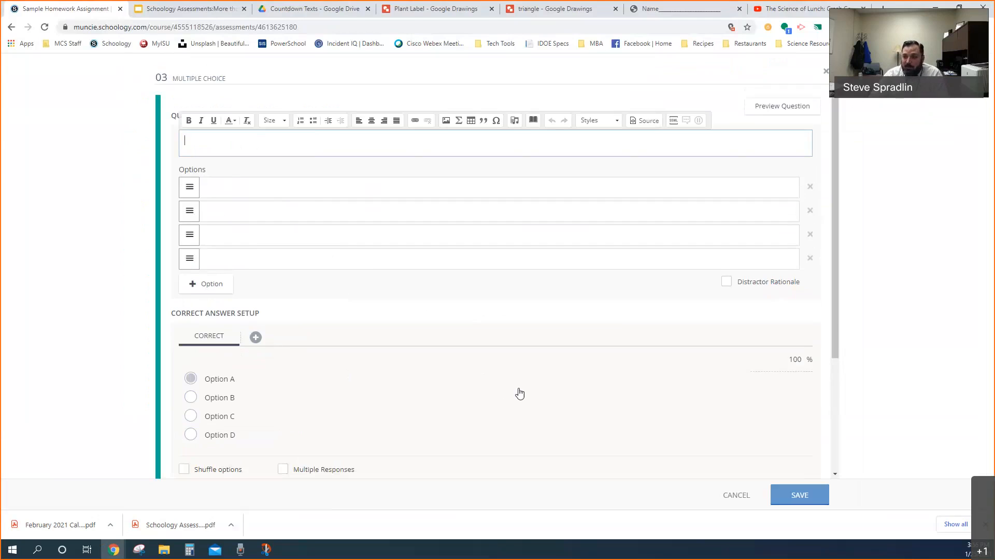
scroll(549, 408, "down", 2)
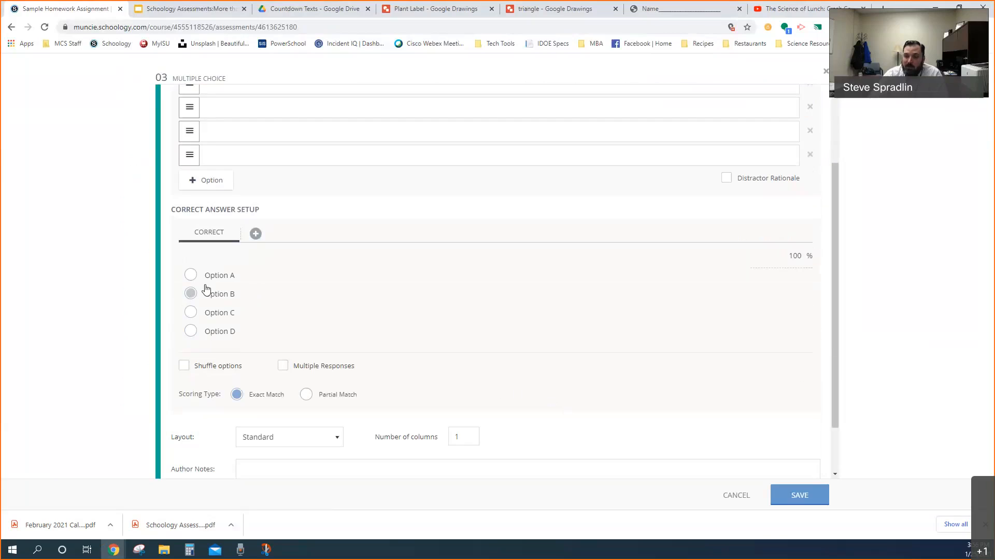
left_click(191, 312)
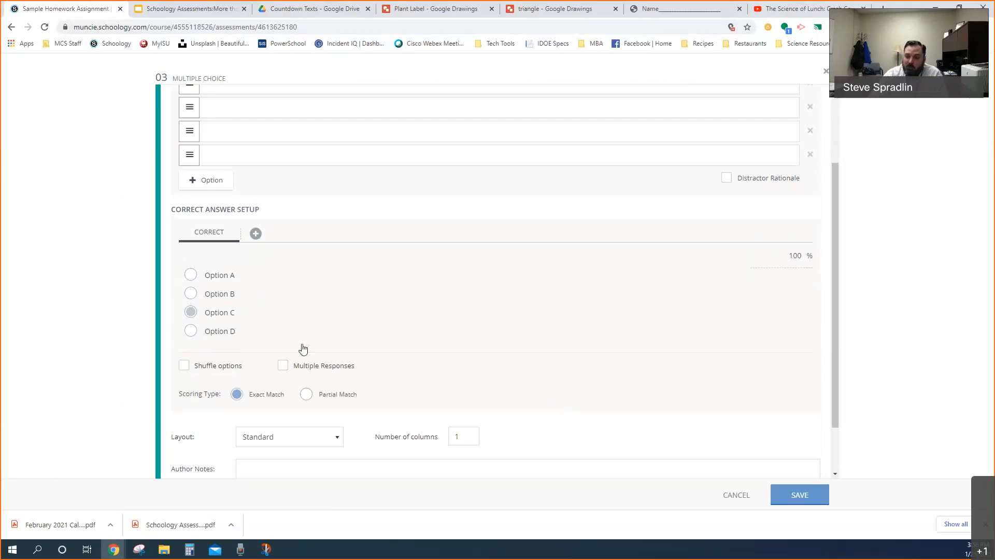
left_click(736, 495)
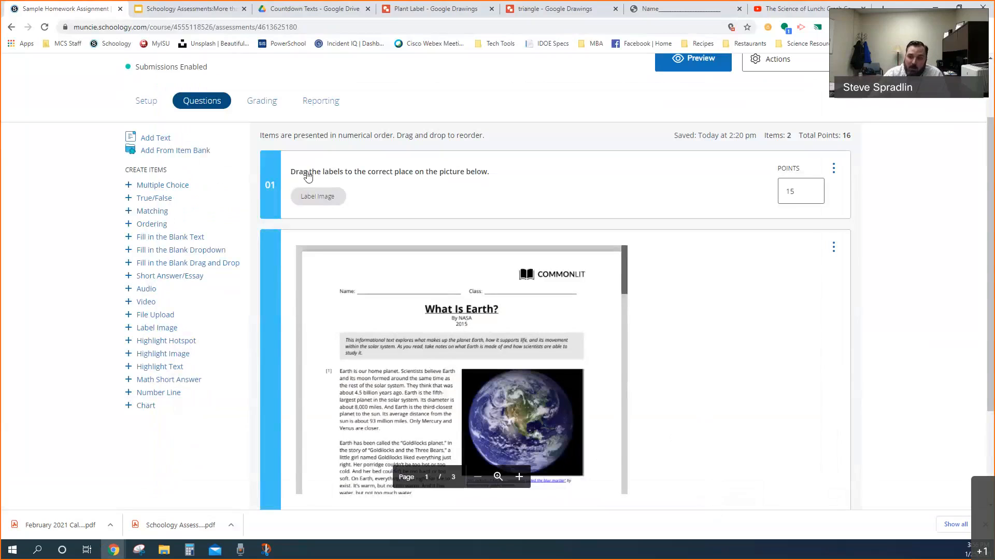
Examine the assignment's grading view by student, including gradebook points, attempts and status
left_click(262, 106)
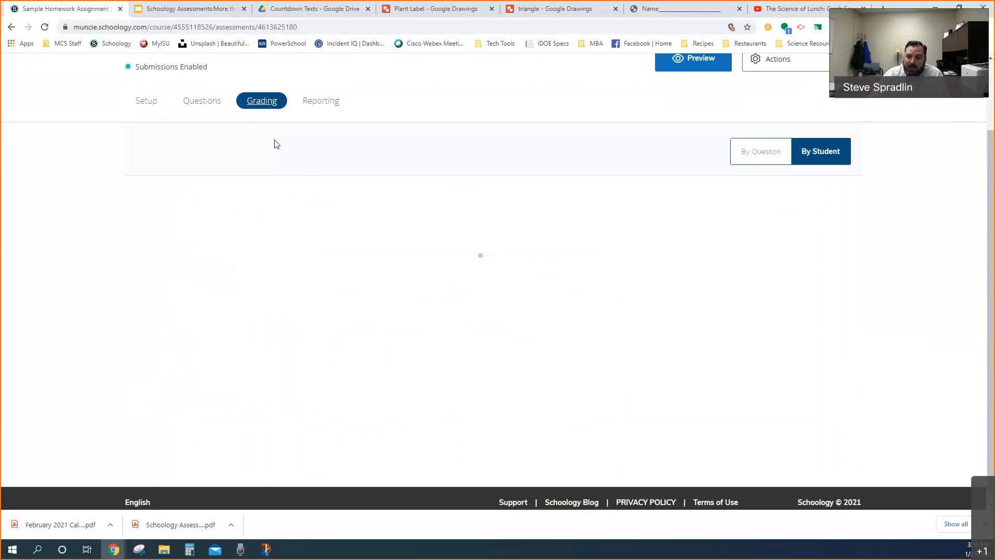
scroll(408, 306, "down", 5)
scroll(409, 306, "down", 1)
scroll(408, 306, "up", 5)
scroll(409, 151, "down", 2)
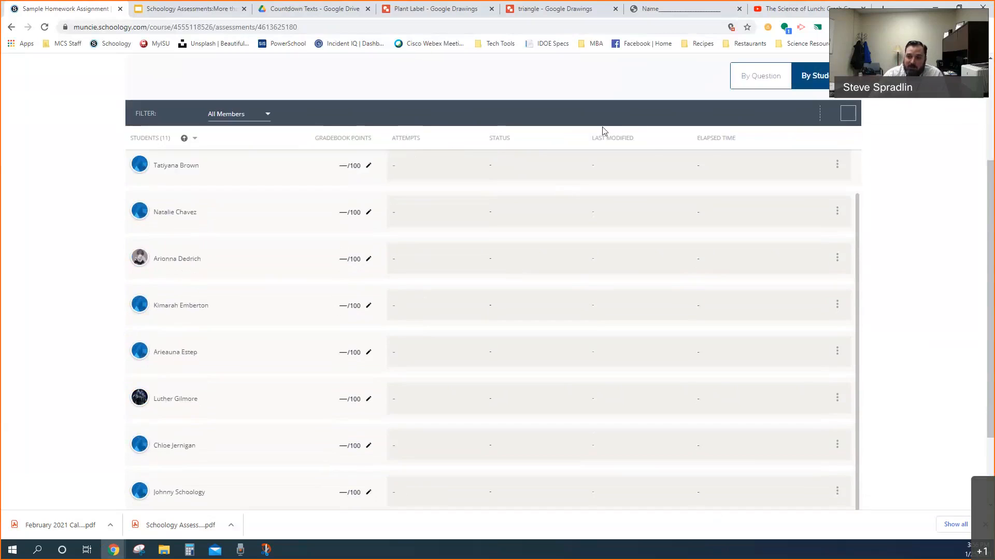
scroll(674, 267, "up", 2)
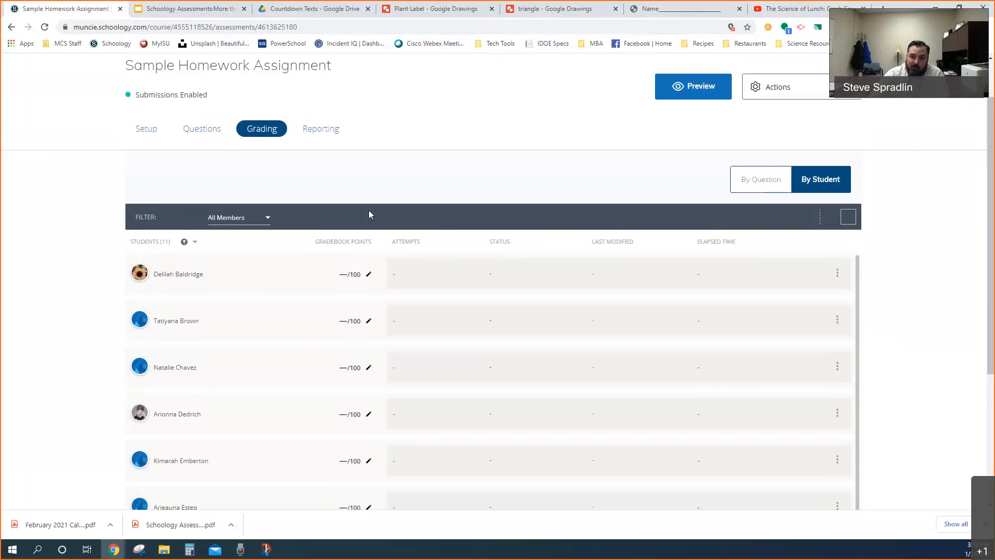
Preview the assignment from its questions, examine the plant and animal cell labeling question, and close the preview
left_click(200, 131)
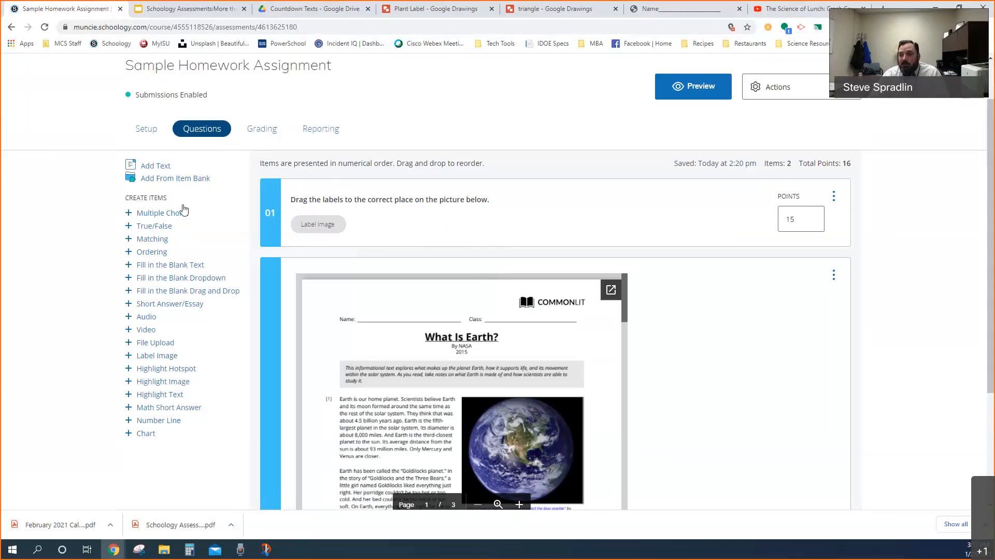
left_click(684, 93)
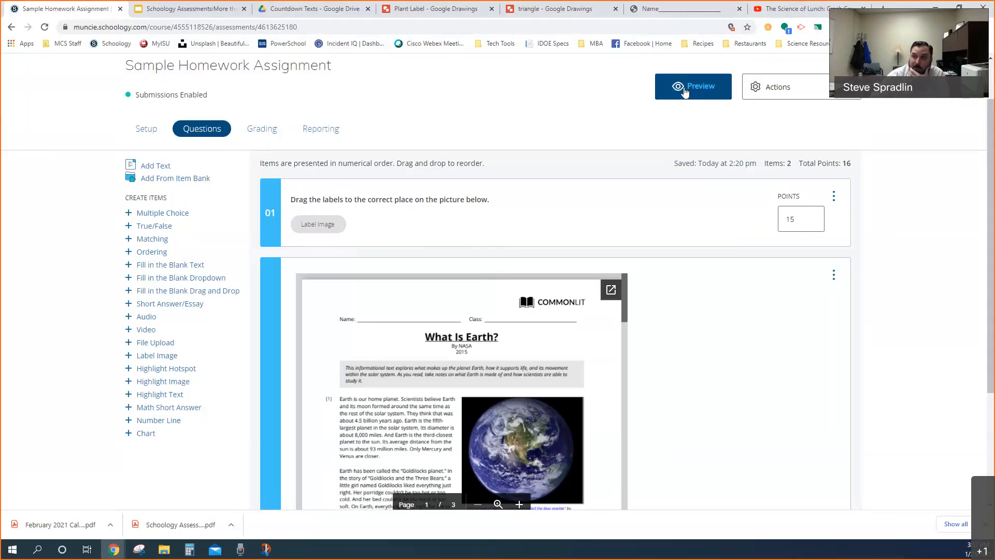
left_click(492, 223)
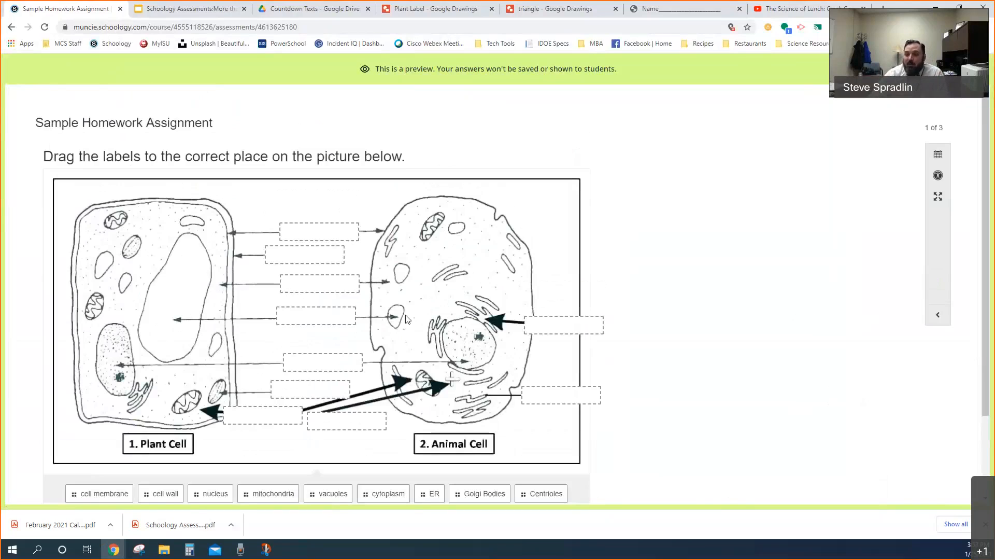
scroll(363, 309, "down", 1)
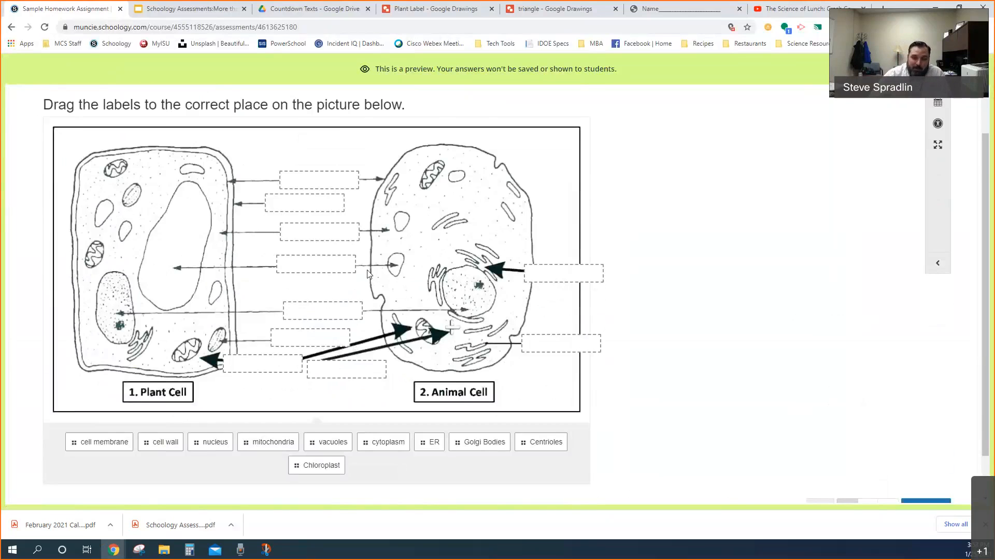
scroll(369, 274, "down", 1)
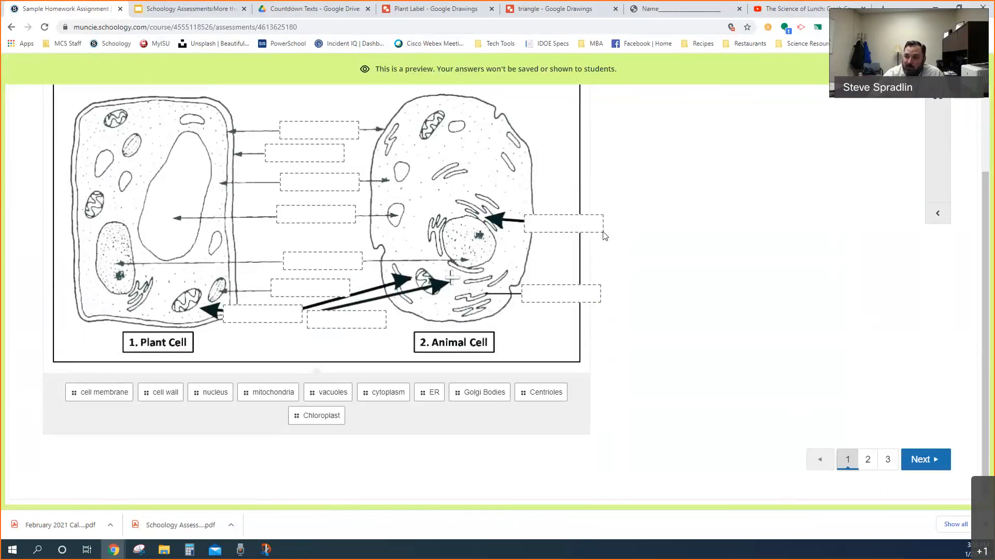
left_click(970, 68)
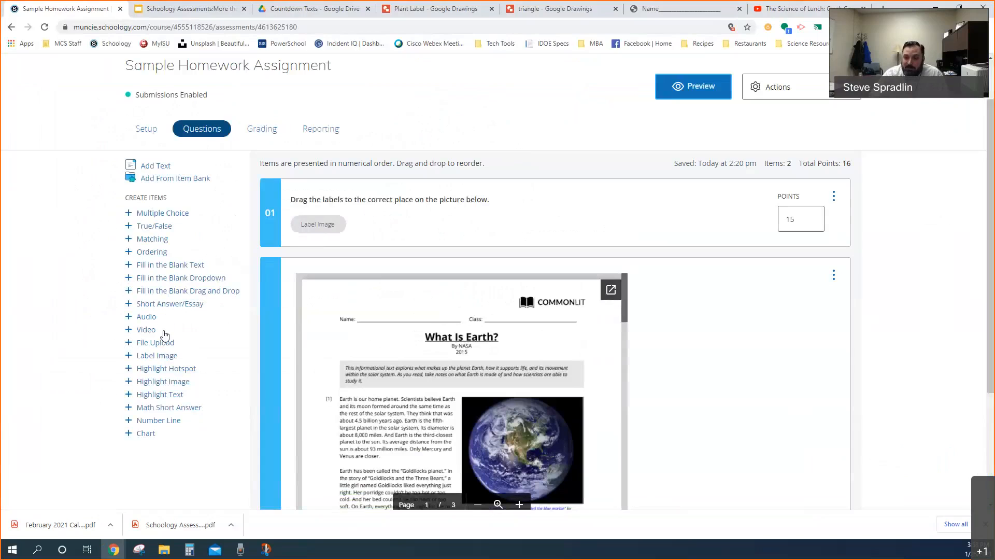
Create a Label Image question and set the prompt's text size to 32
left_click(160, 358)
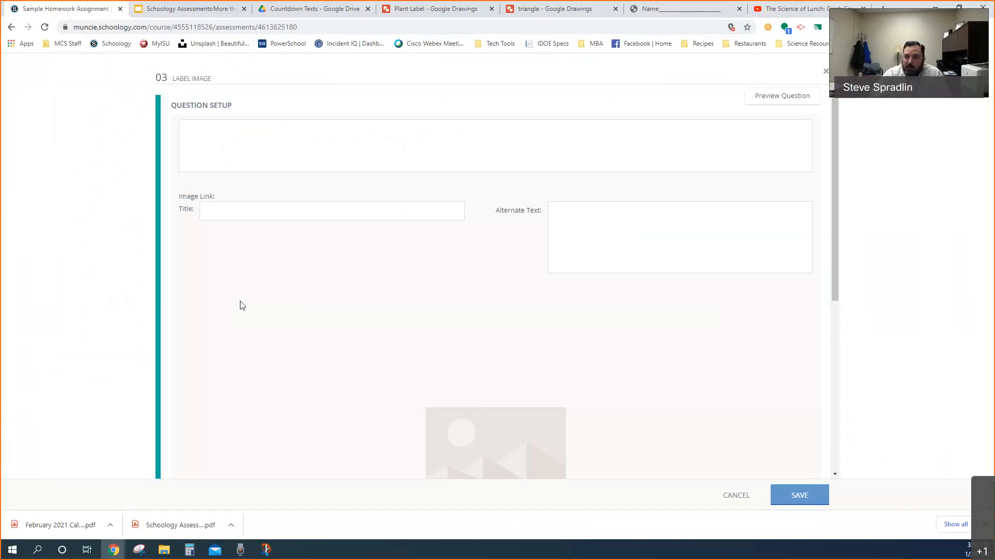
left_click(241, 146)
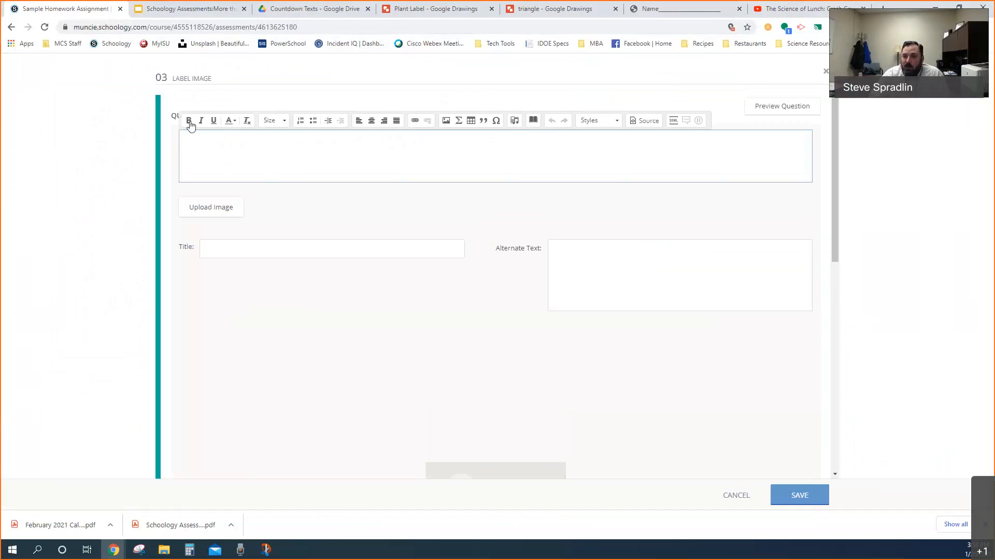
left_click(285, 123)
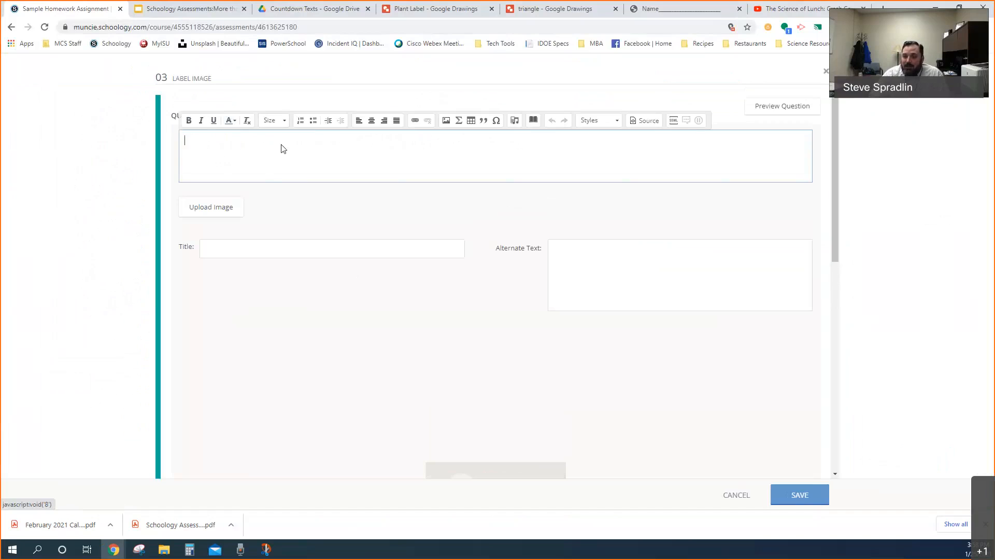
scroll(275, 181, "down", 3)
left_click(274, 200)
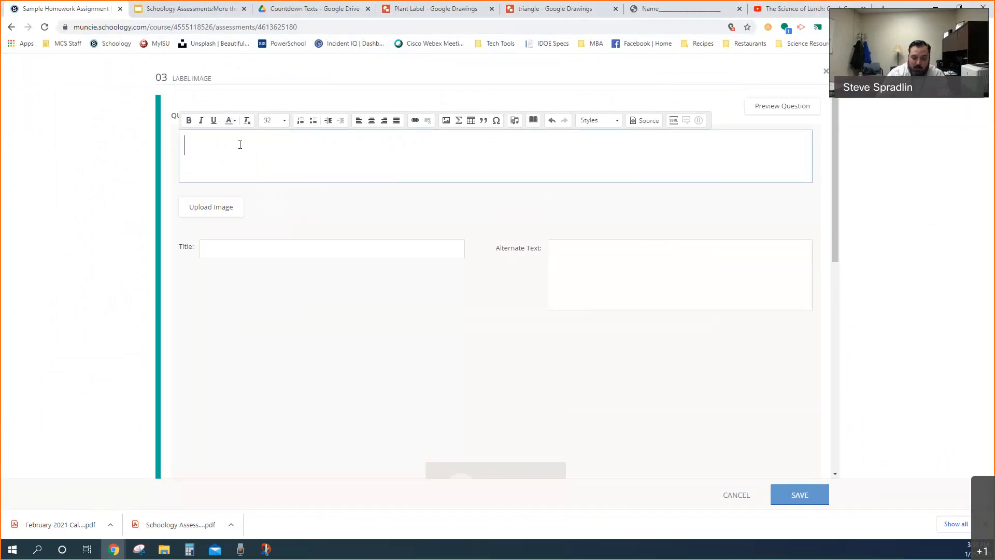
Enter the question prompt "Label the picture below by dragging the names to the right place."
type("Lab")
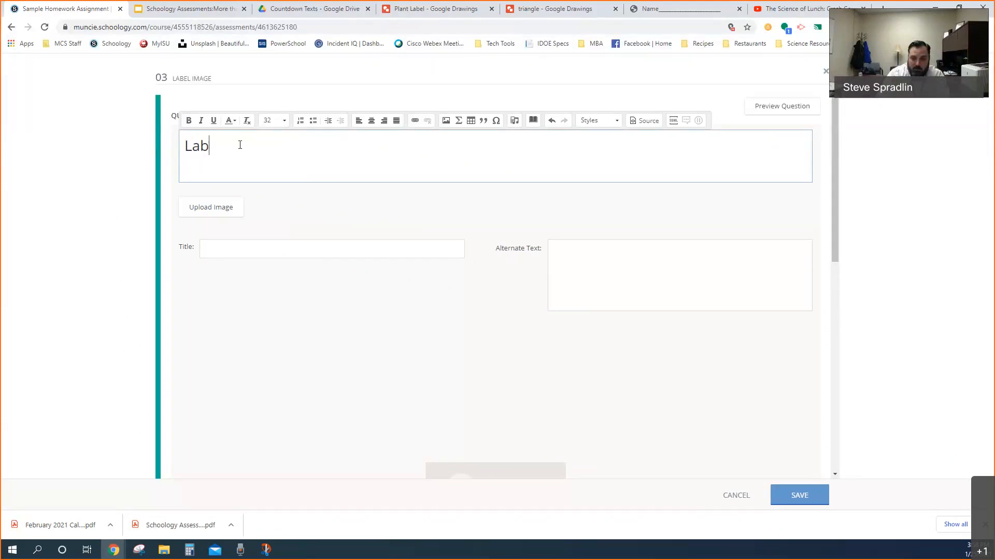
type("el the picture ")
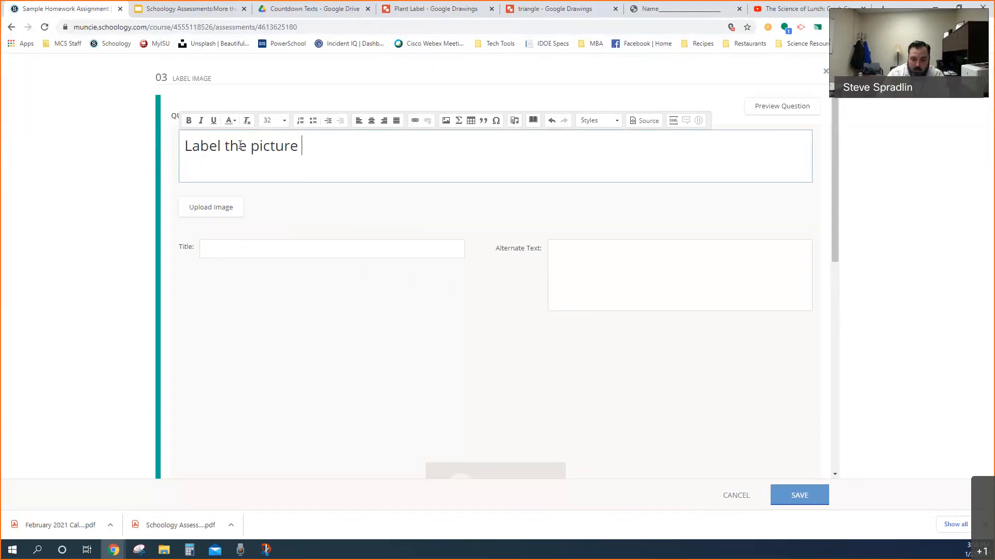
type("below by dragging")
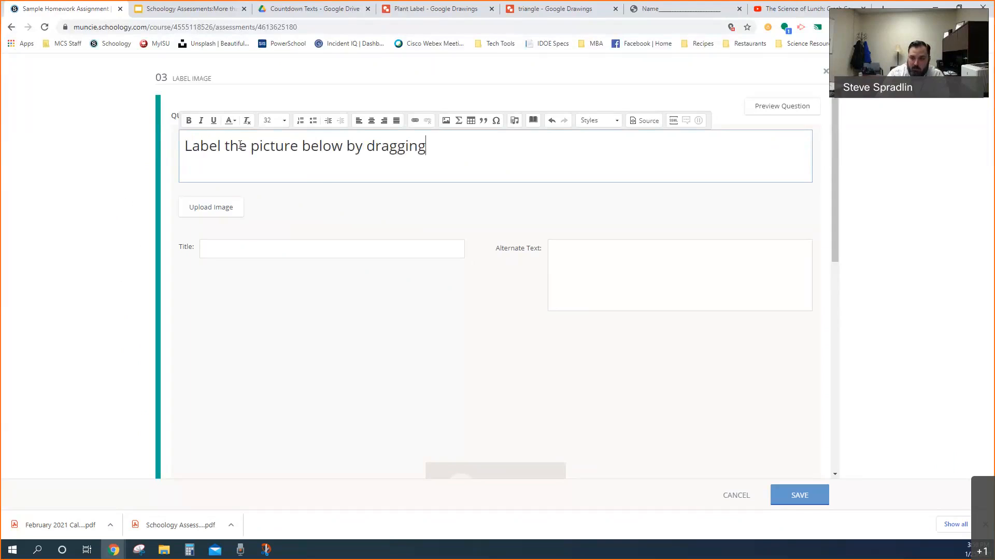
type(" the names to ")
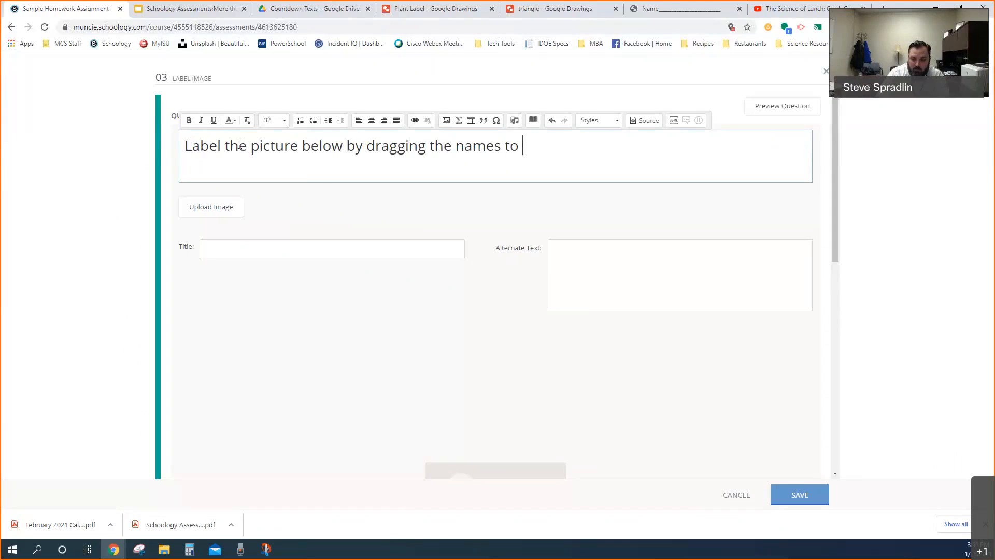
type("the right place.")
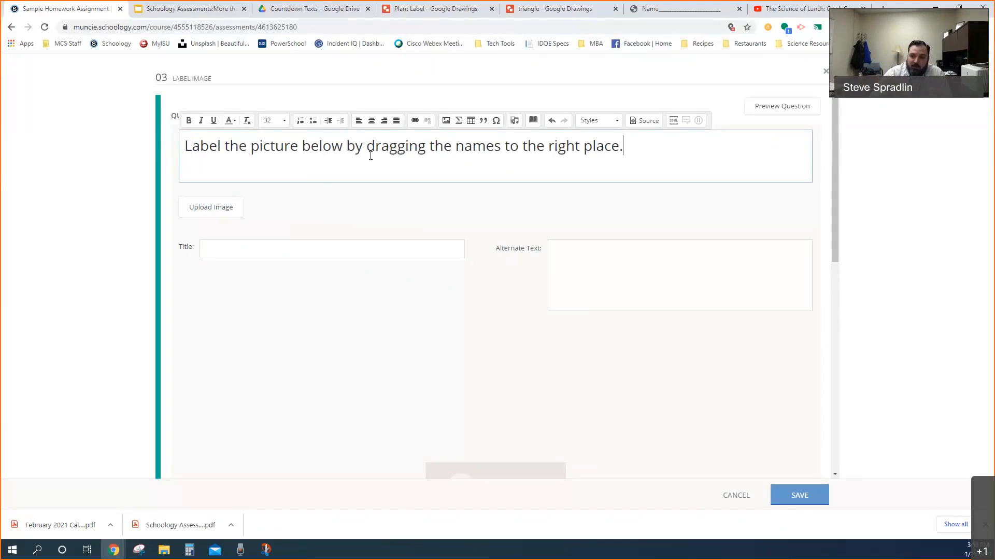
Upload the Cell Label image from the Downloads folder as the question's picture and check how it is placed
left_click(216, 212)
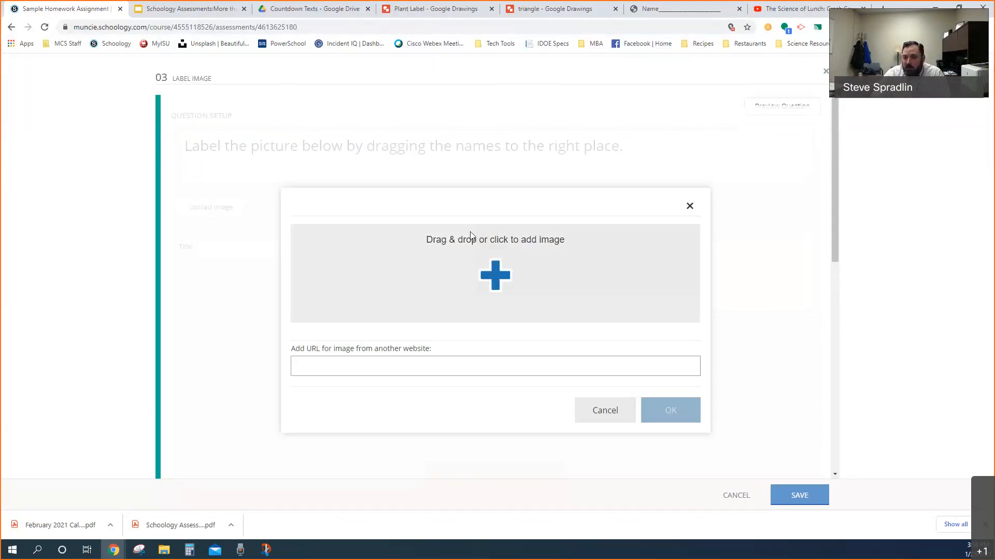
left_click(422, 225)
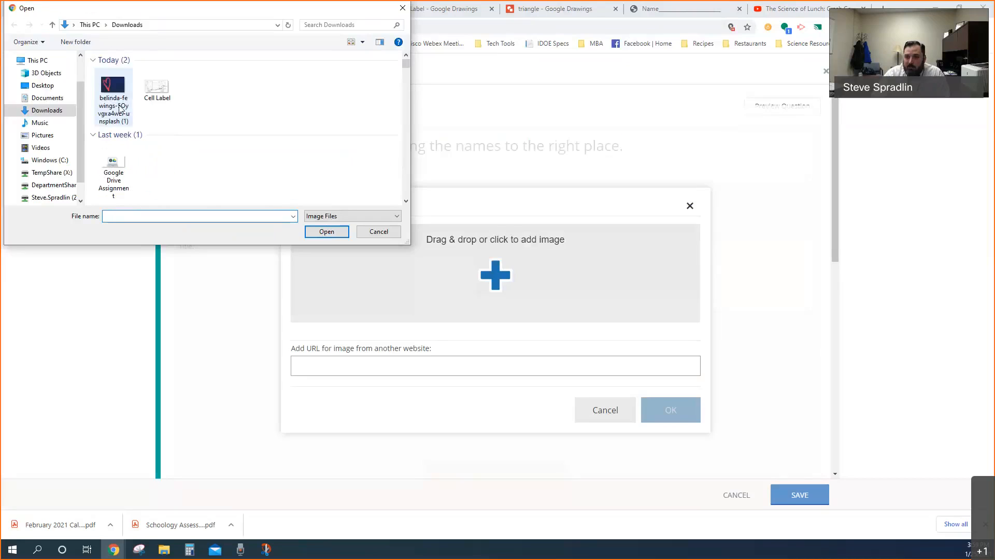
double_click(158, 93)
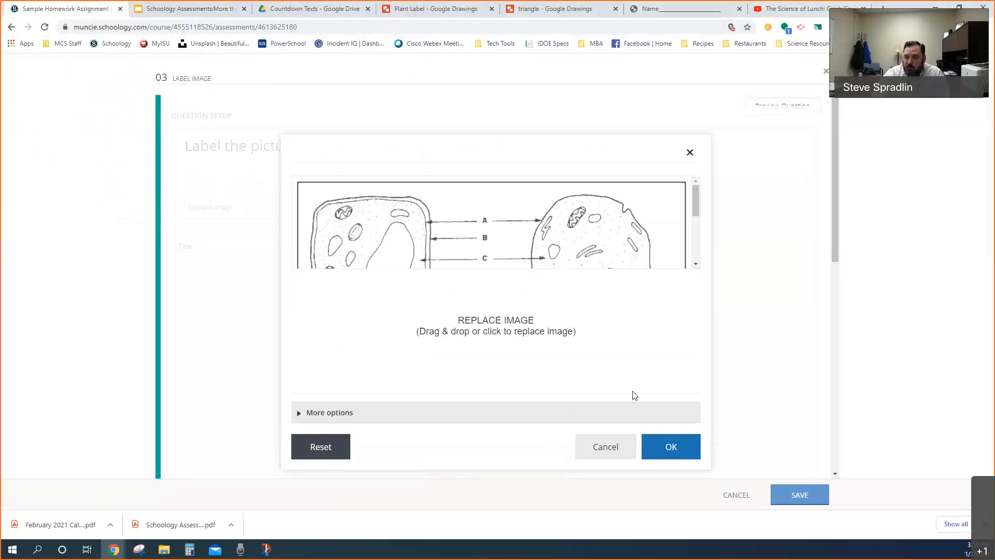
left_click(669, 449)
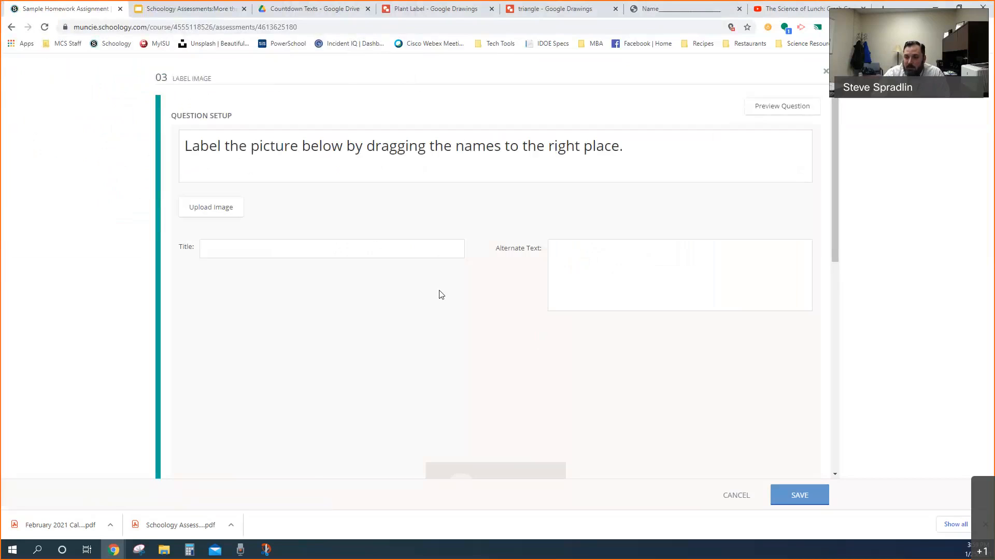
scroll(469, 306, "down", 6)
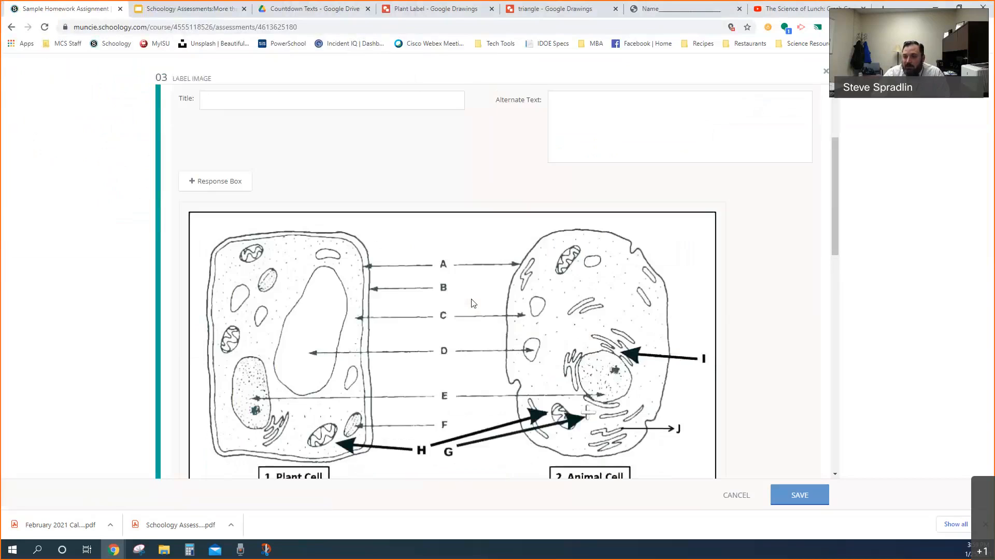
scroll(469, 305, "up", 1)
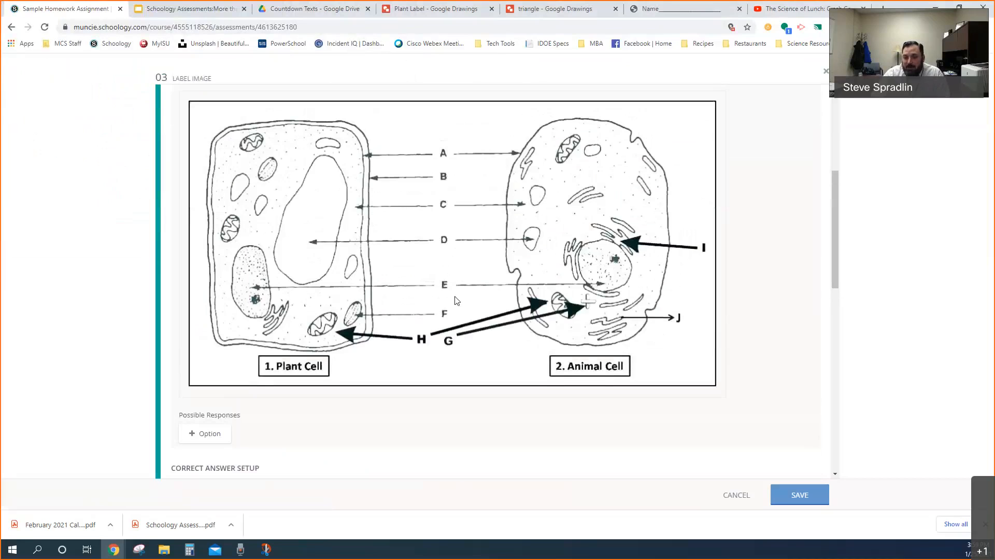
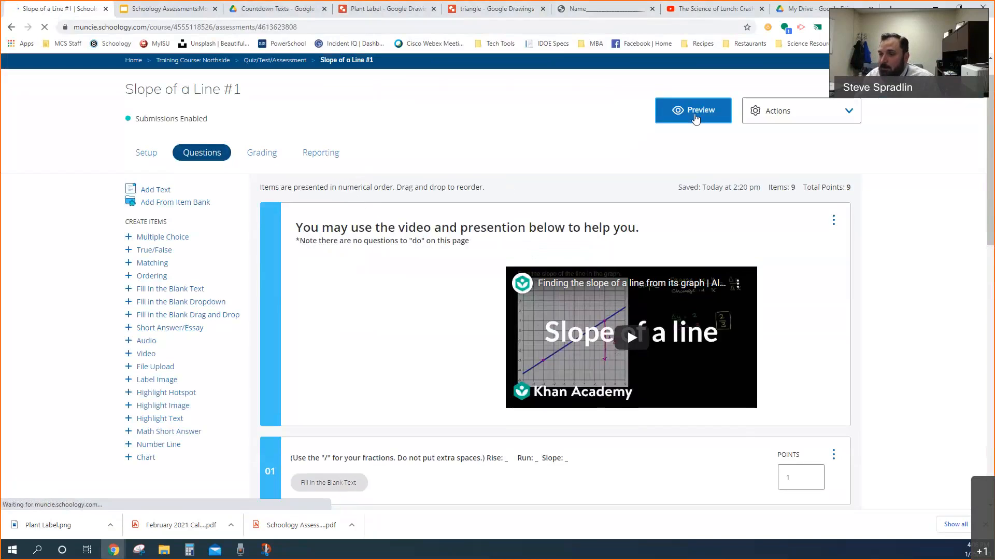
Preview the Slope of a Line #1 assessment and examine the Rise, Run and Slope blanks of its first graph question
left_click(694, 110)
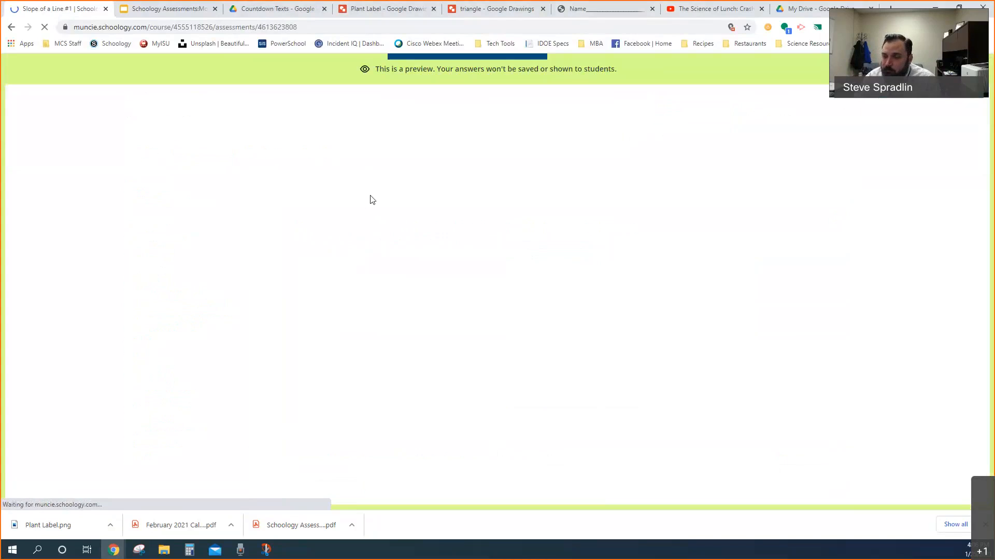
left_click(521, 322)
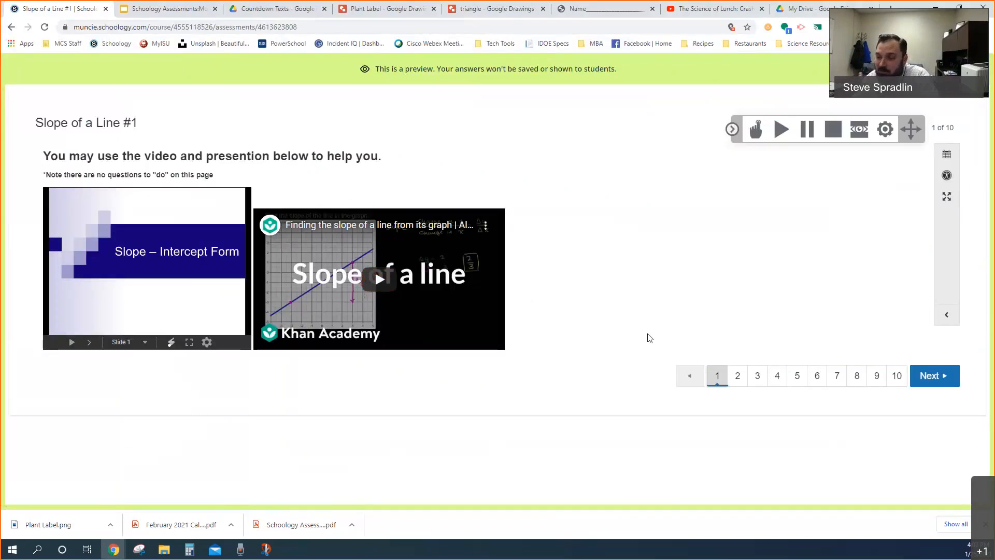
left_click(738, 378)
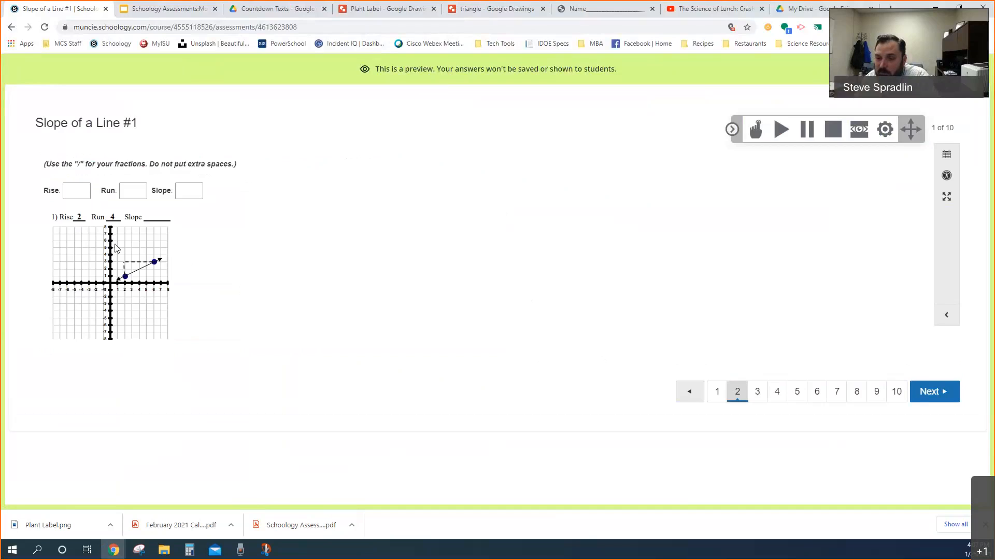
left_click(79, 191)
left_click(188, 190)
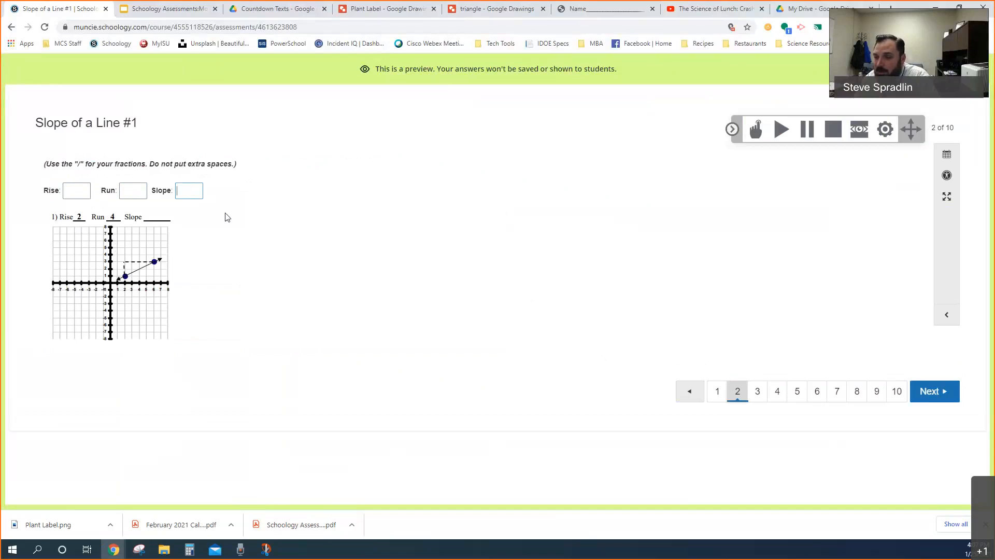
left_click(73, 190)
left_click(124, 191)
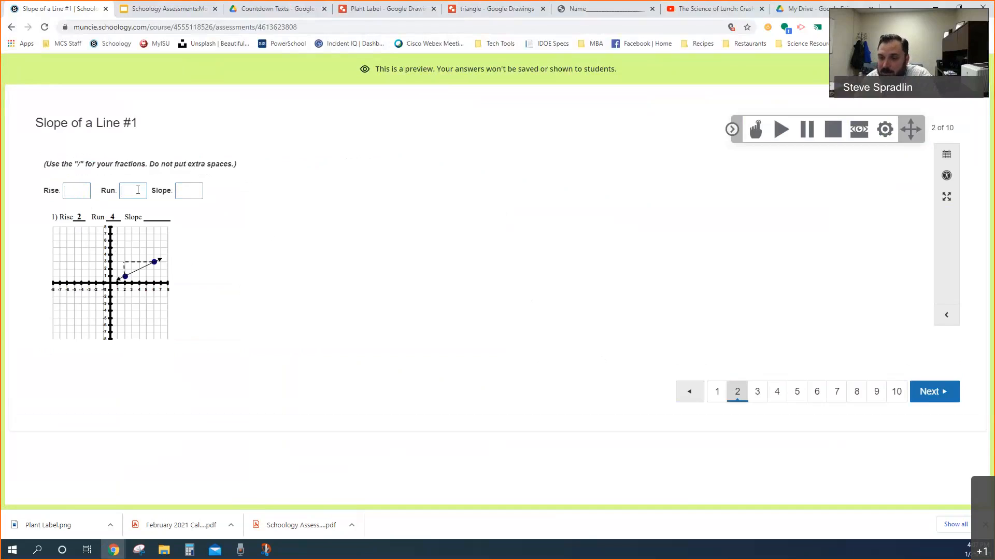
left_click(195, 191)
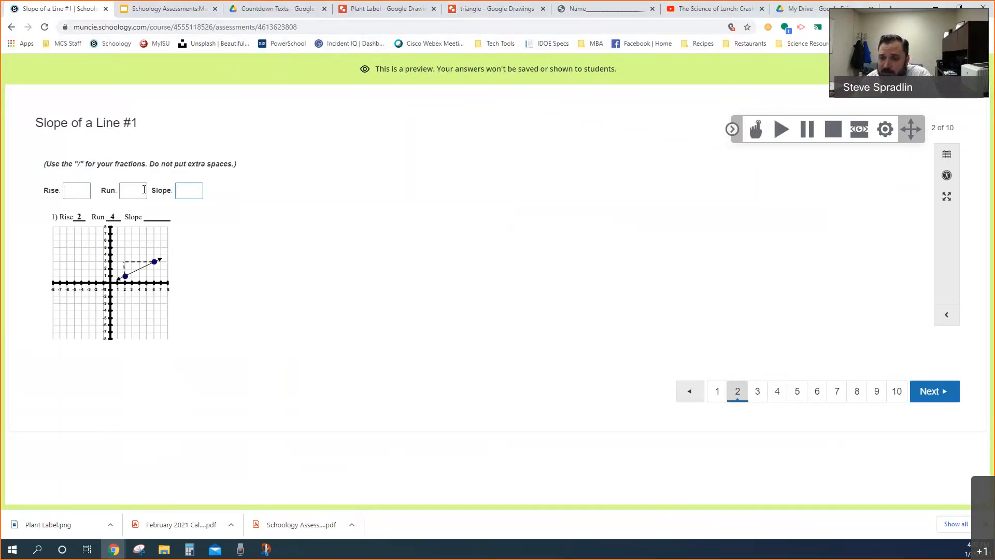
Test the character limit of the first question's Rise blank with 55, and clear the blank
left_click(66, 190)
type("55")
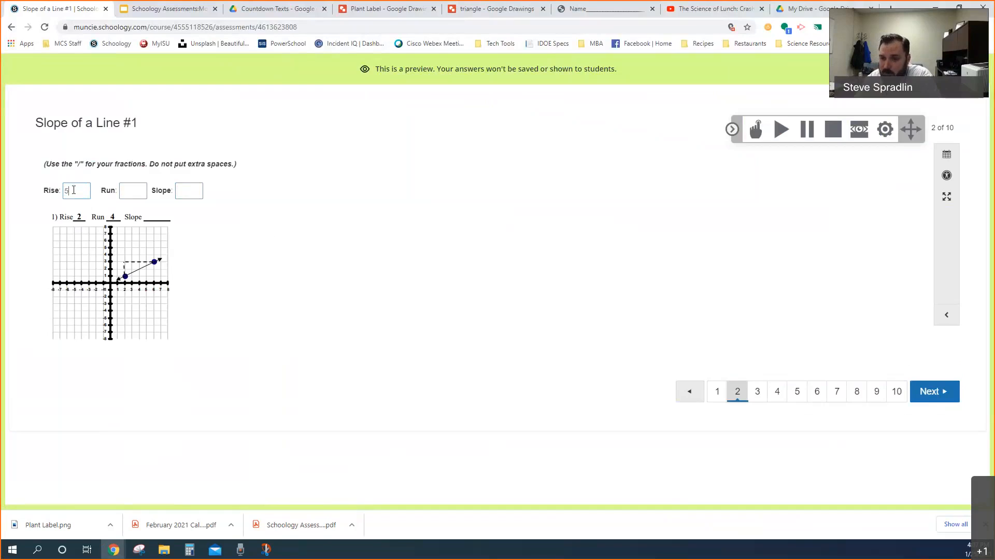
key("BackSpace")
key("BackSpace")
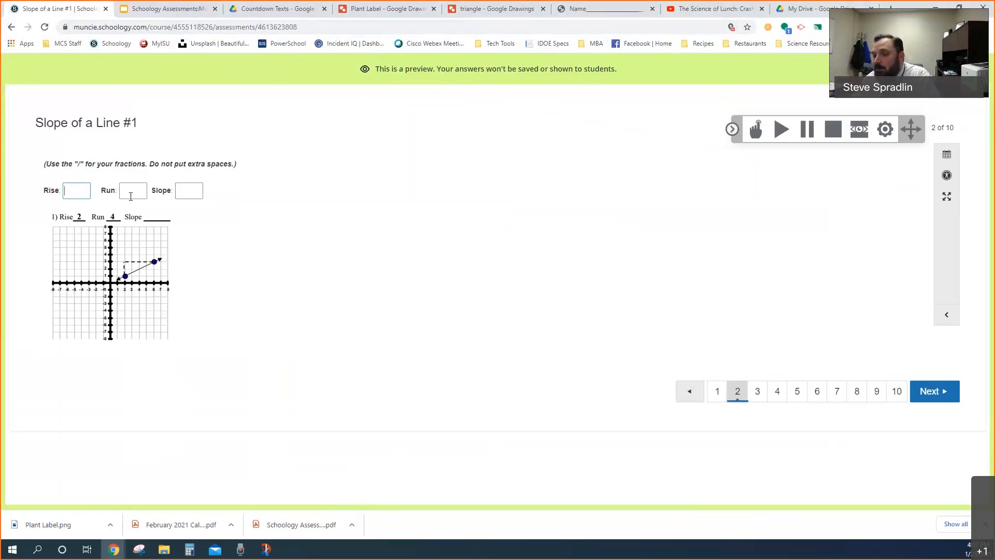
Look through the graph questions on pages 3 to 5 of the assessment preview
left_click(757, 395)
left_click(780, 364)
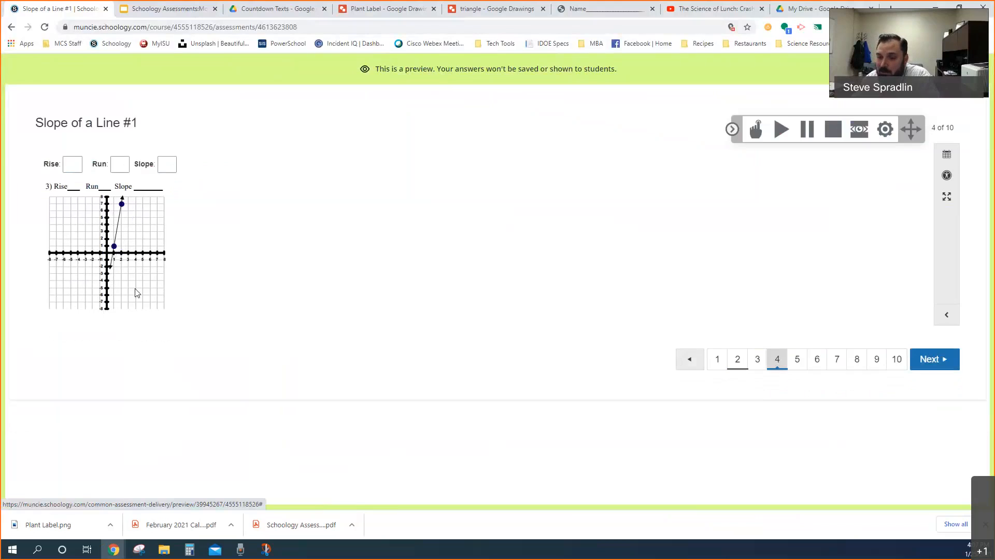
left_click(797, 363)
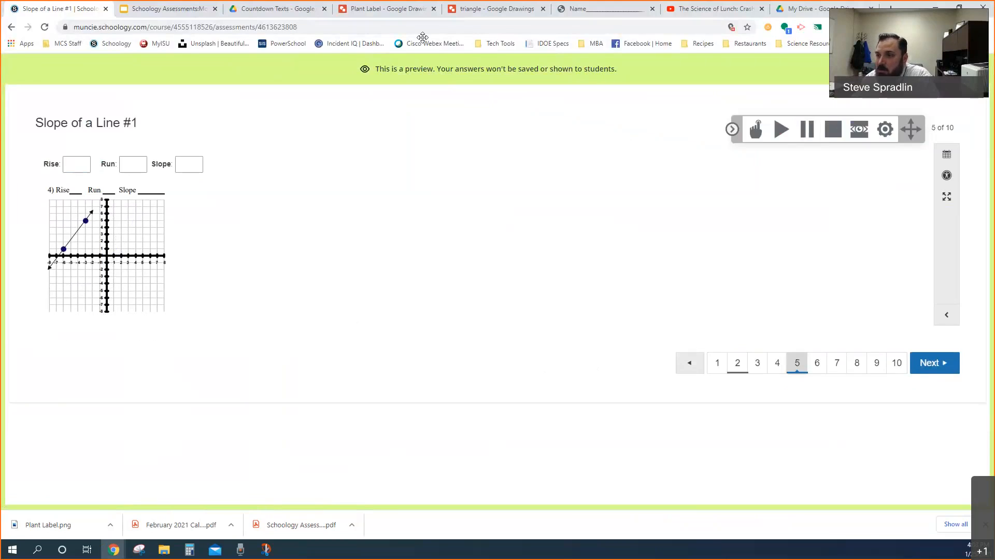
Switch to the Slope of a Line #1 worksheet PDF and look over its nine graph problems
left_click(591, 13)
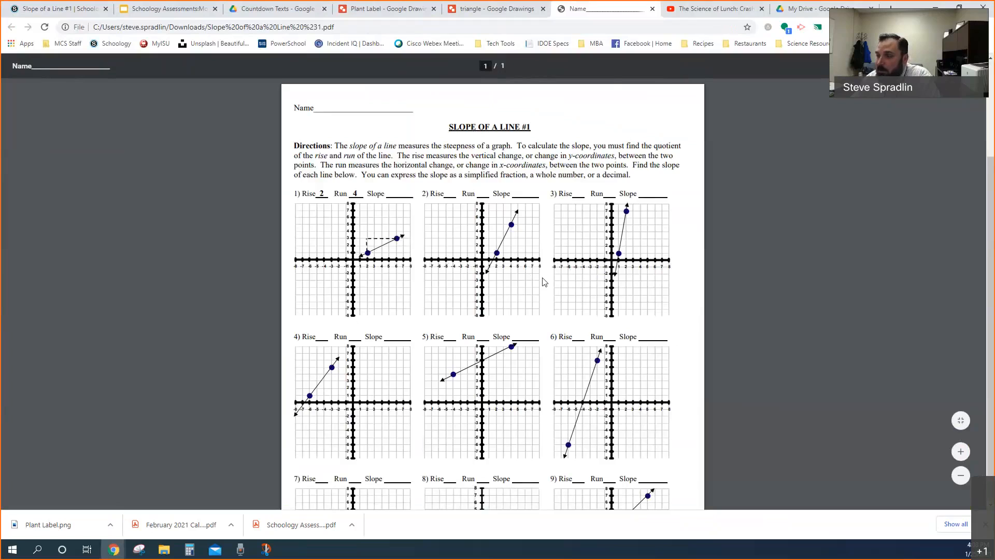
scroll(544, 281, "down", 3)
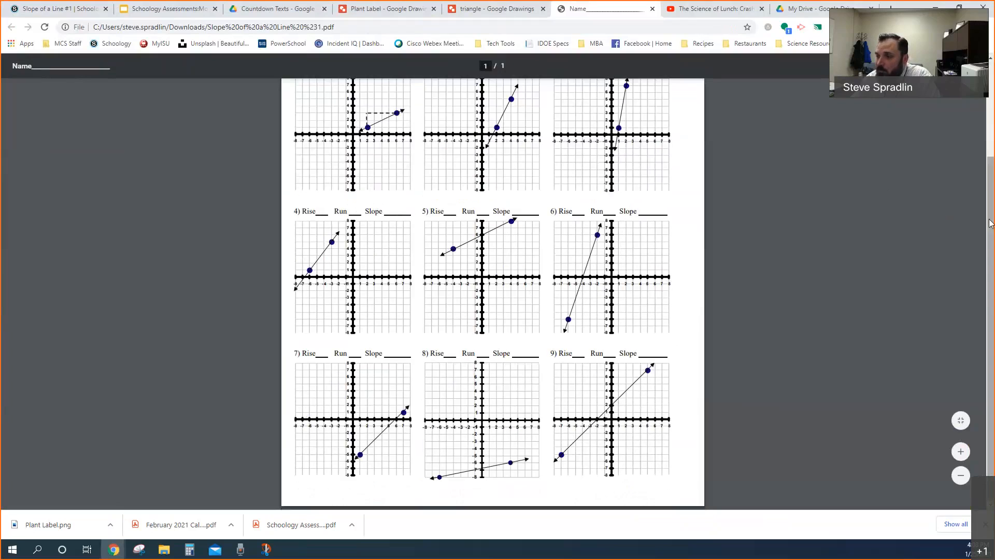
scroll(989, 187, "up", 2)
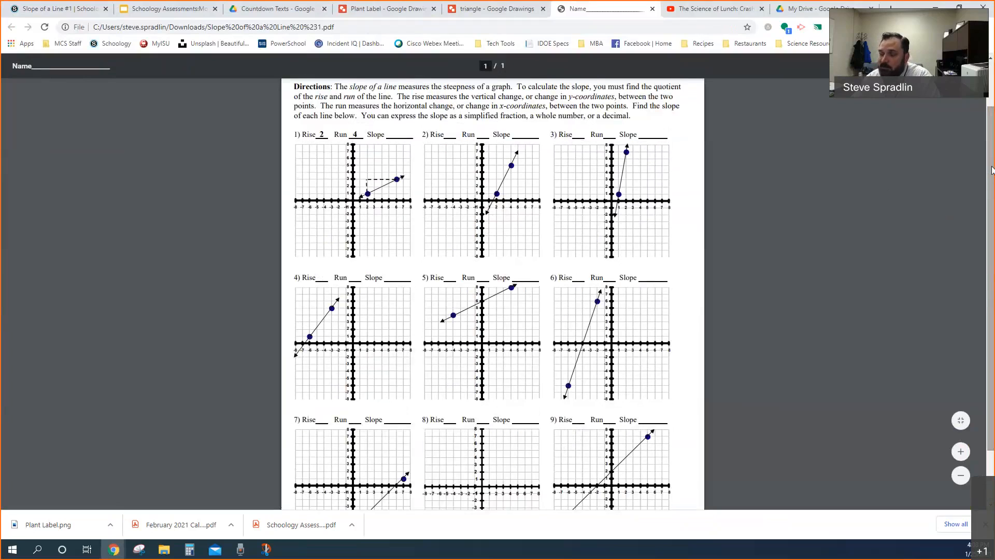
scroll(893, 192, "up", 1)
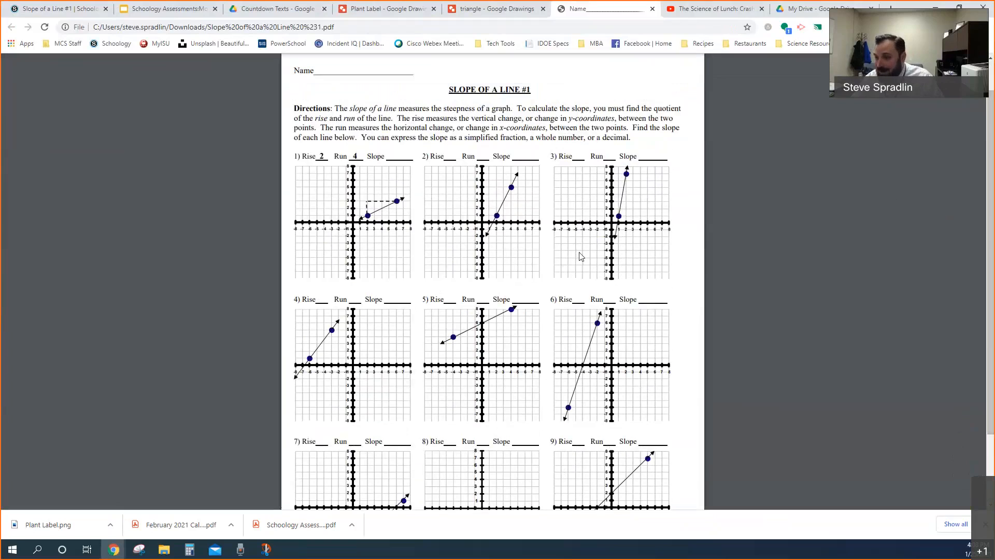
Snip problem 3 with its graph from the worksheet and save the capture as a PNG in the Downloads folder
key("super+shift+s")
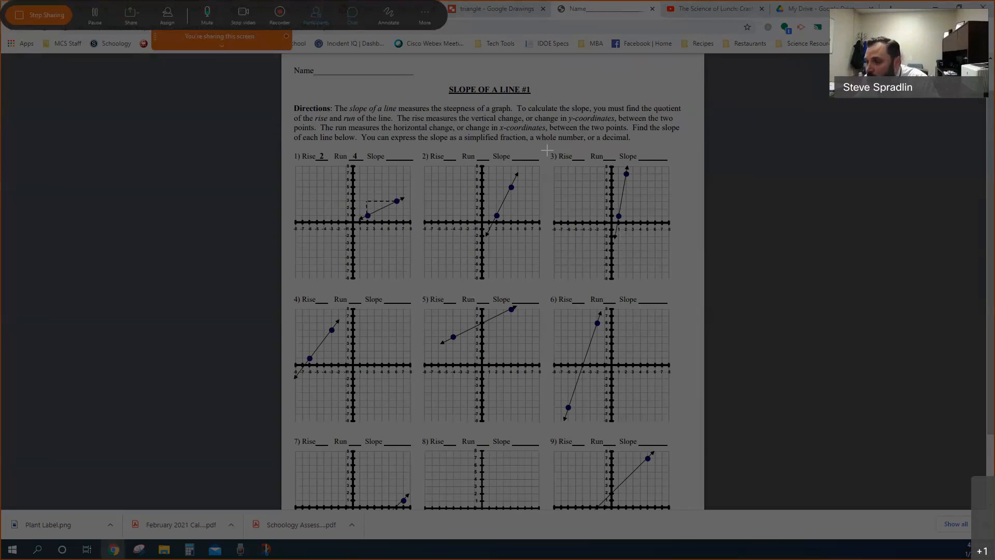
left_click_drag(548, 148, 674, 281)
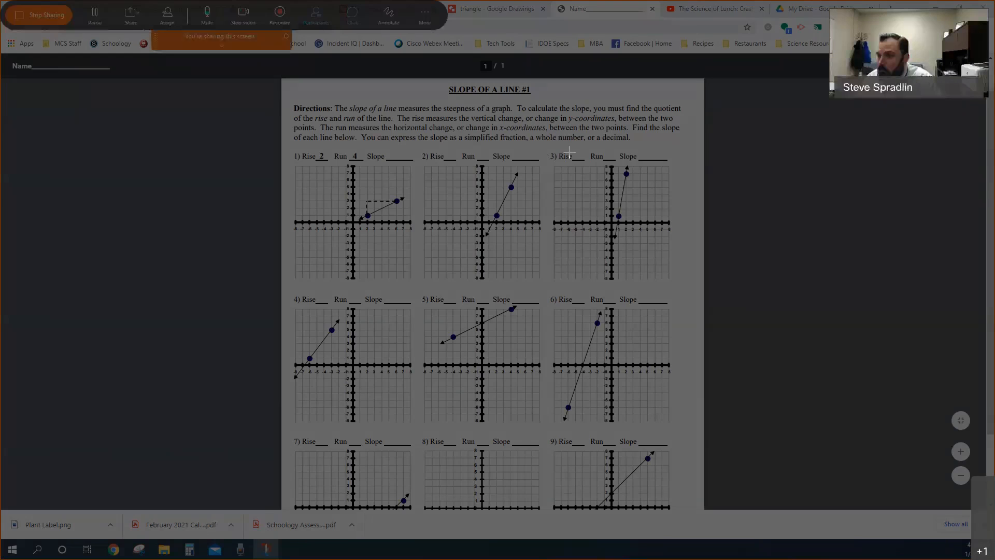
left_click_drag(548, 150, 679, 285)
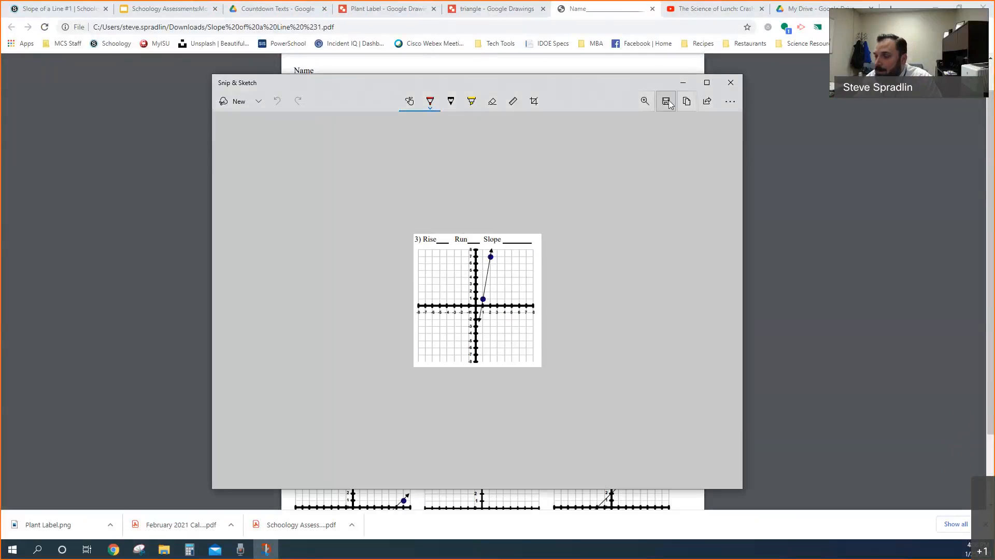
left_click(666, 104)
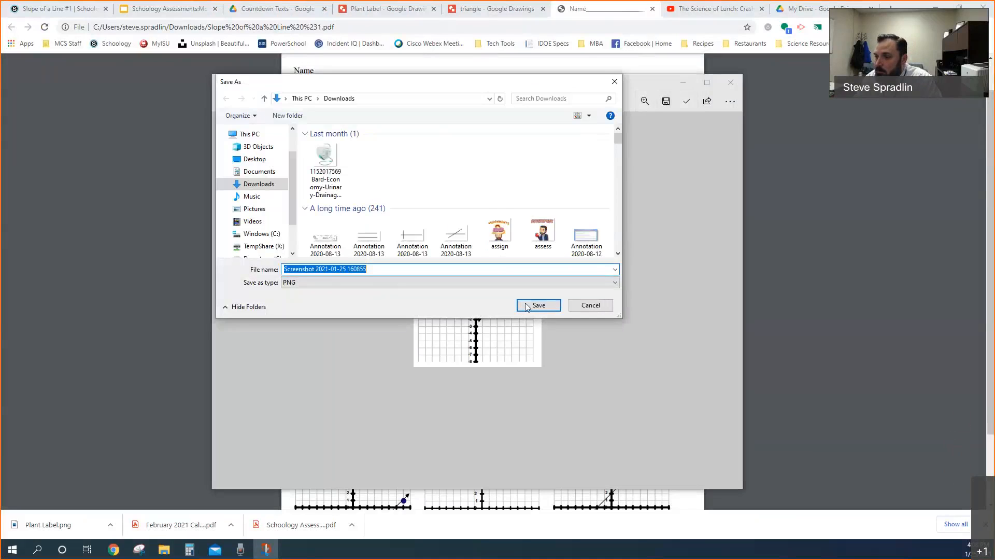
left_click(538, 306)
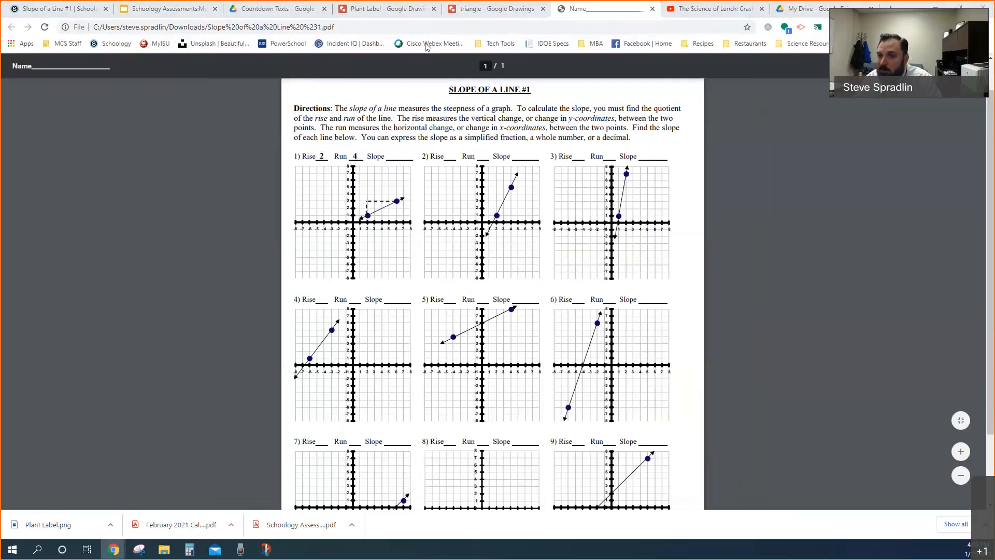
Return to the Slope of a Line #1 assessment in Schoology and open question 02 for editing
key("ctrl+1")
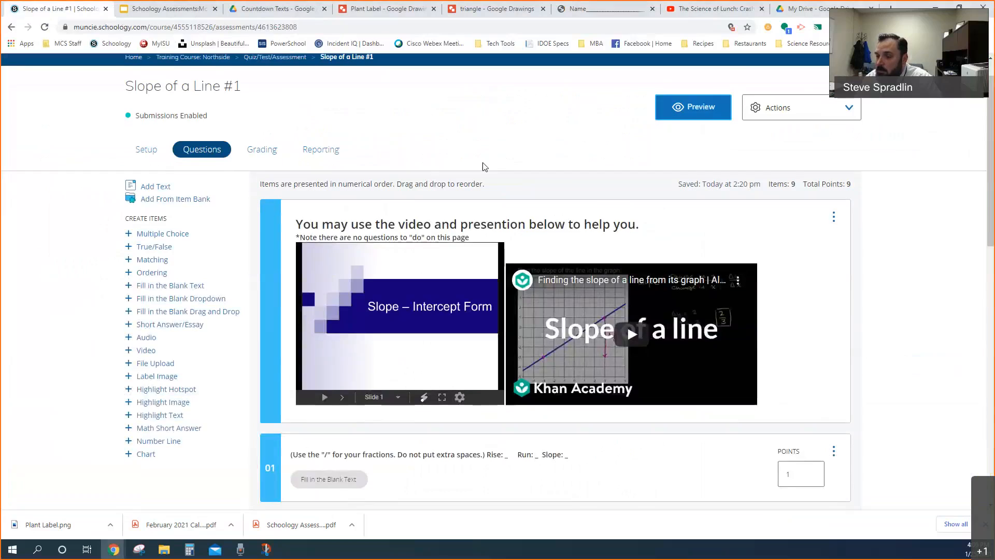
scroll(467, 171, "down", 7)
left_click(414, 194)
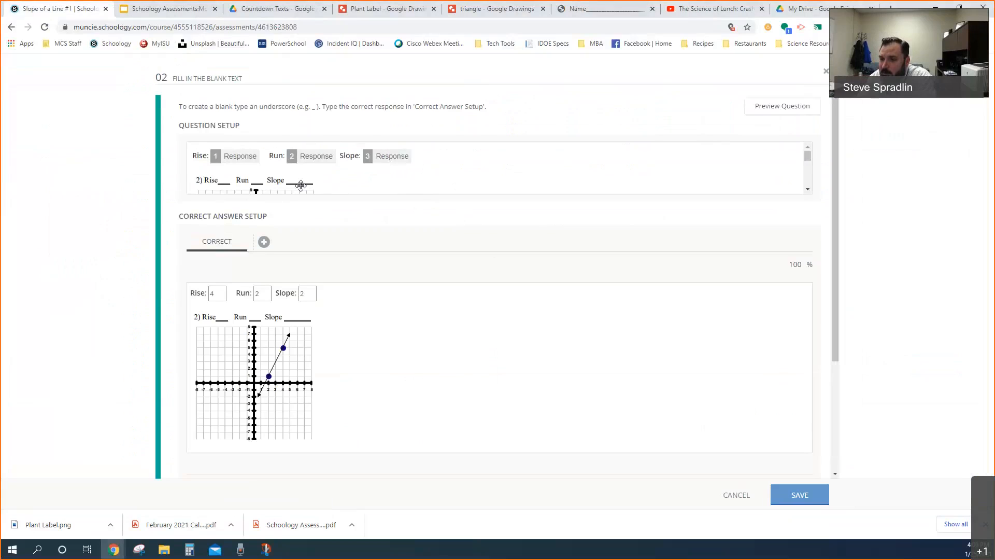
Try to insert an image beside the graph in question 02's setup, and cancel the image upload
left_click(300, 186)
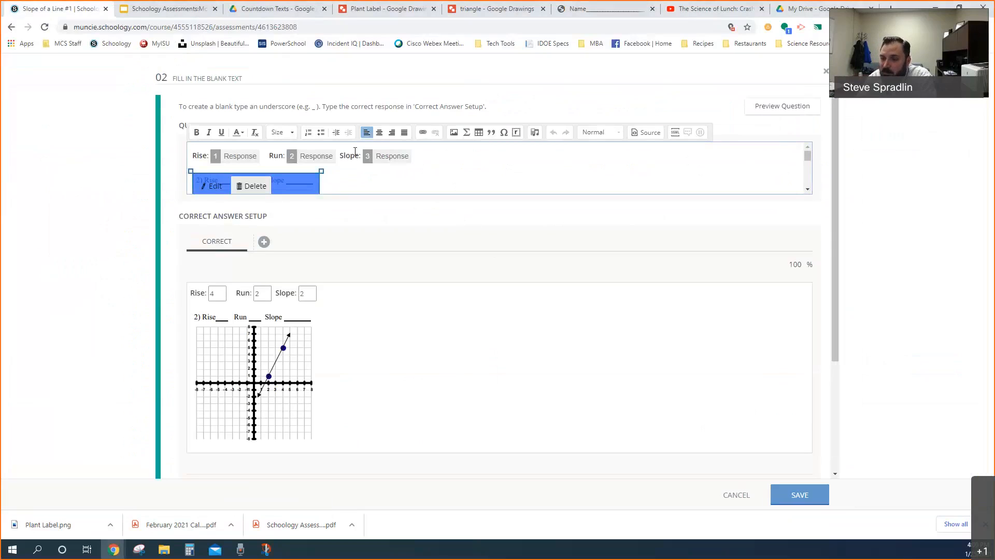
left_click(359, 181)
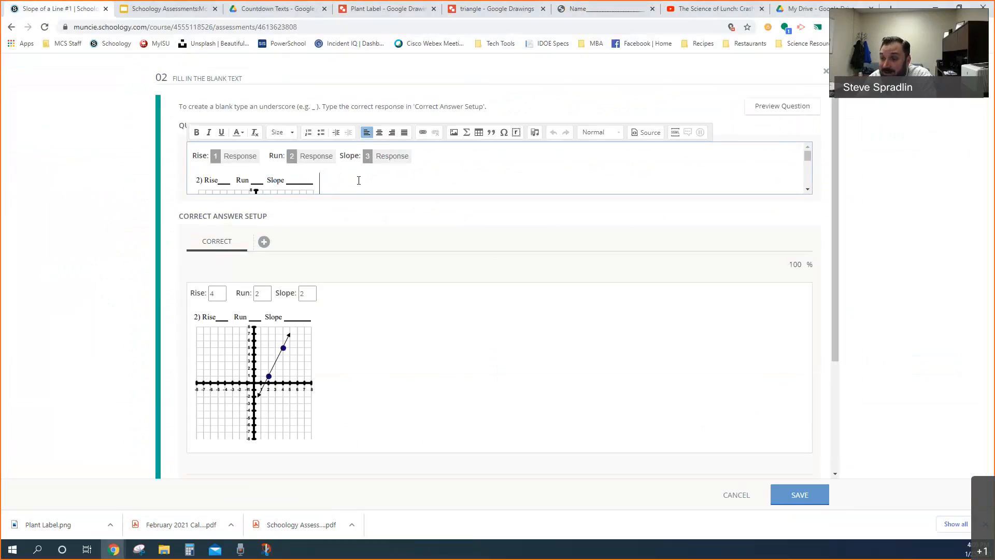
left_click(455, 133)
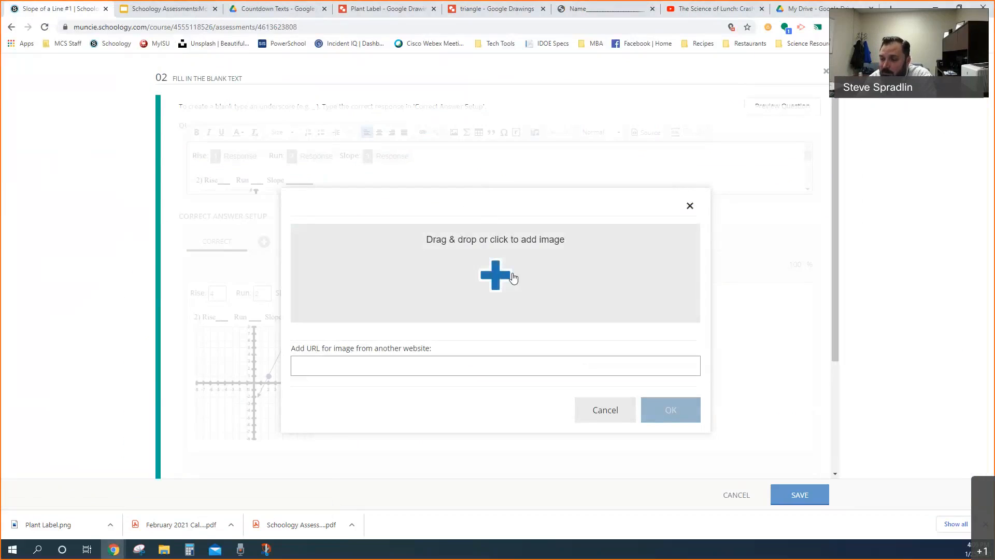
left_click(583, 405)
Examine question 02's setup, including its graph, response blanks, underscore instructions and the correct answers for Rise, Run and Slope
left_click(249, 187)
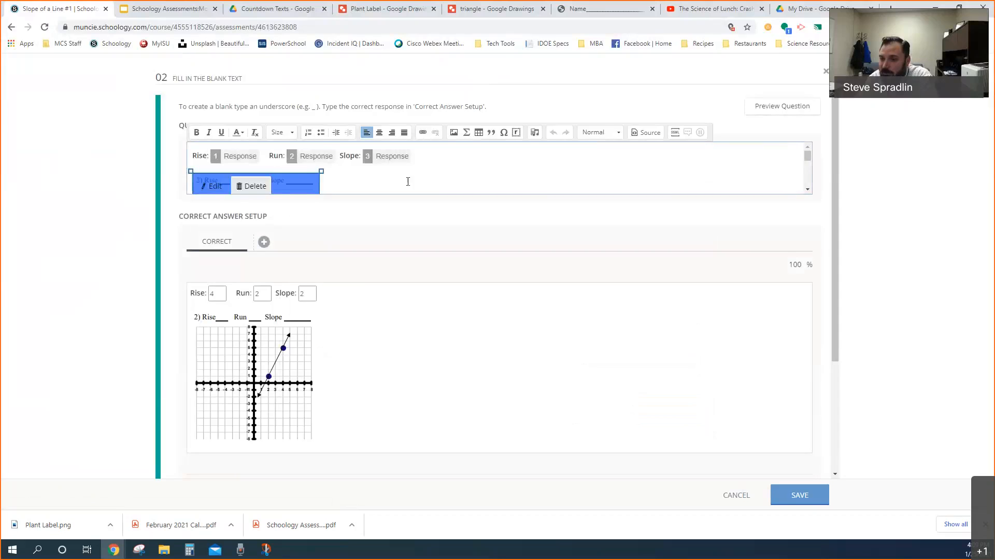
scroll(339, 166, "down", 2)
scroll(304, 175, "up", 1)
scroll(304, 175, "up", 2)
left_click(197, 159)
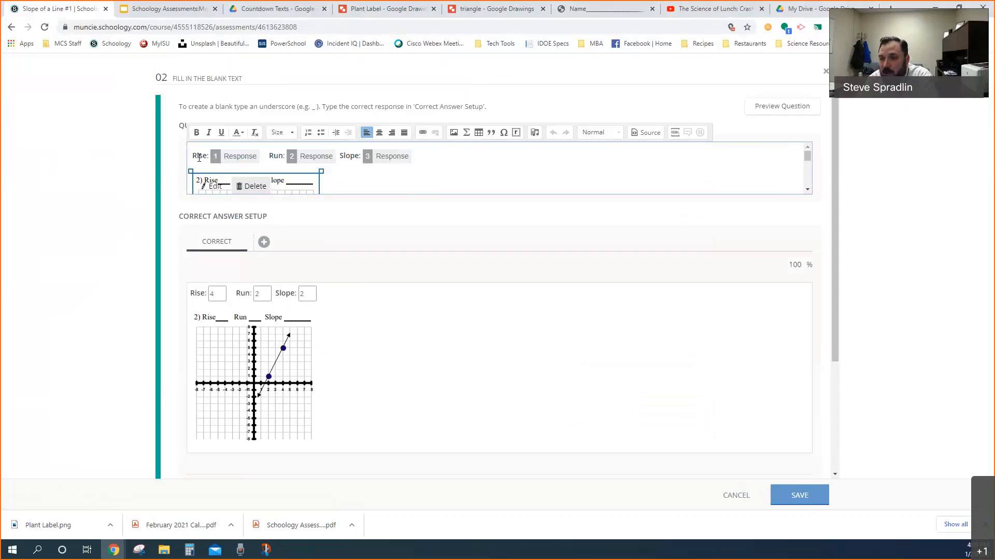
left_click(240, 155)
left_click_drag(181, 107, 489, 111)
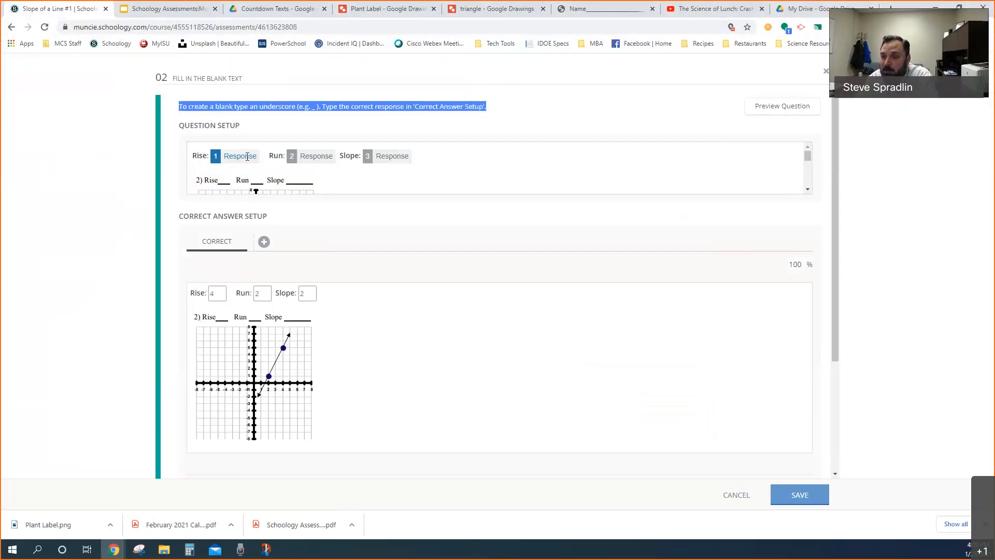
scroll(318, 187, "down", 2)
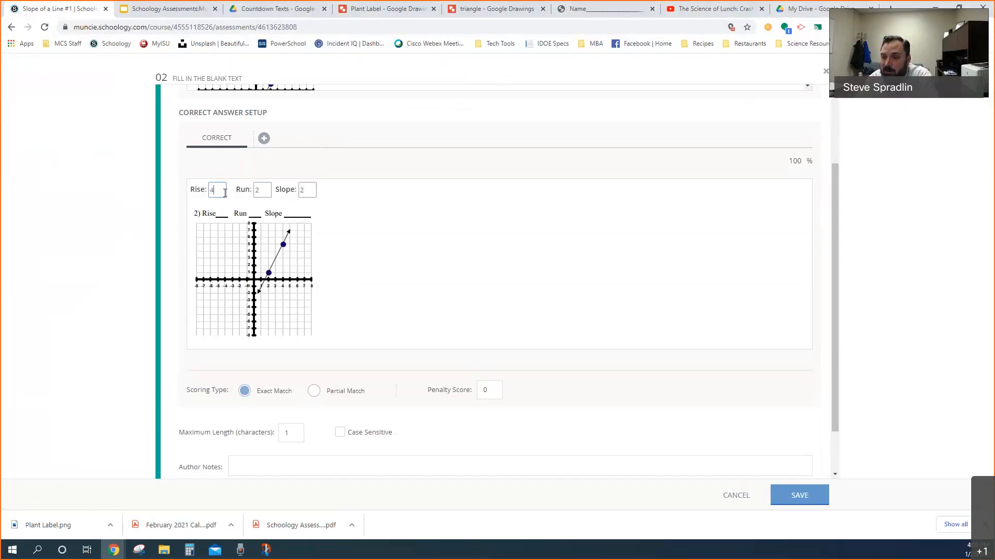
scroll(393, 159, "up", 2)
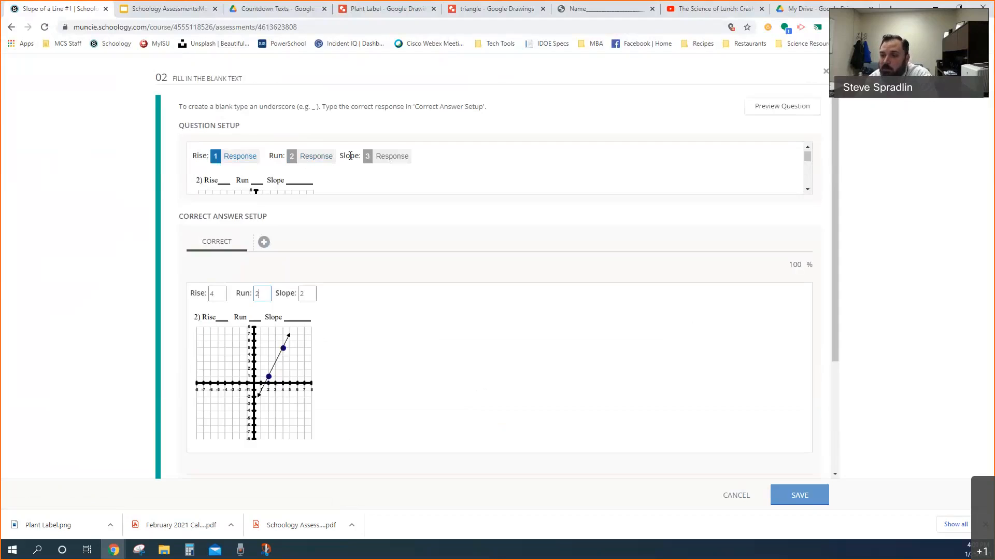
scroll(402, 177, "down", 2)
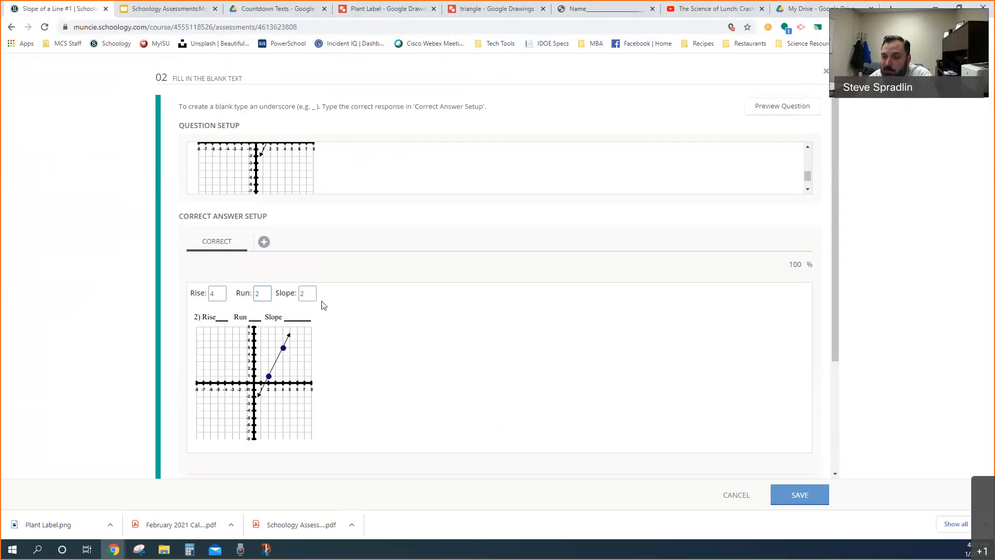
Try a maximum response length of 40 characters for question 02, and restore the limit to 1
scroll(321, 301, "down", 3)
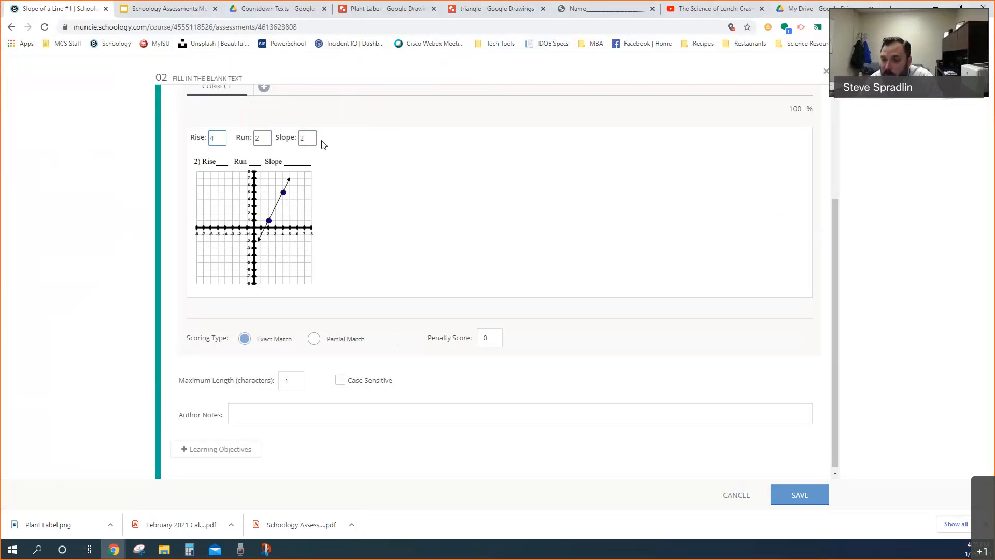
left_click(292, 381)
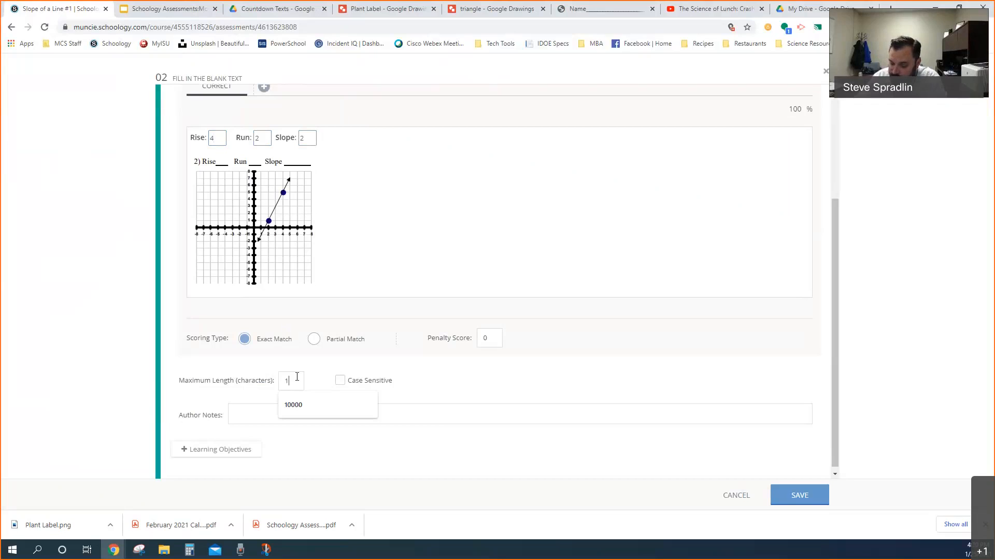
key("BackSpace")
type("40")
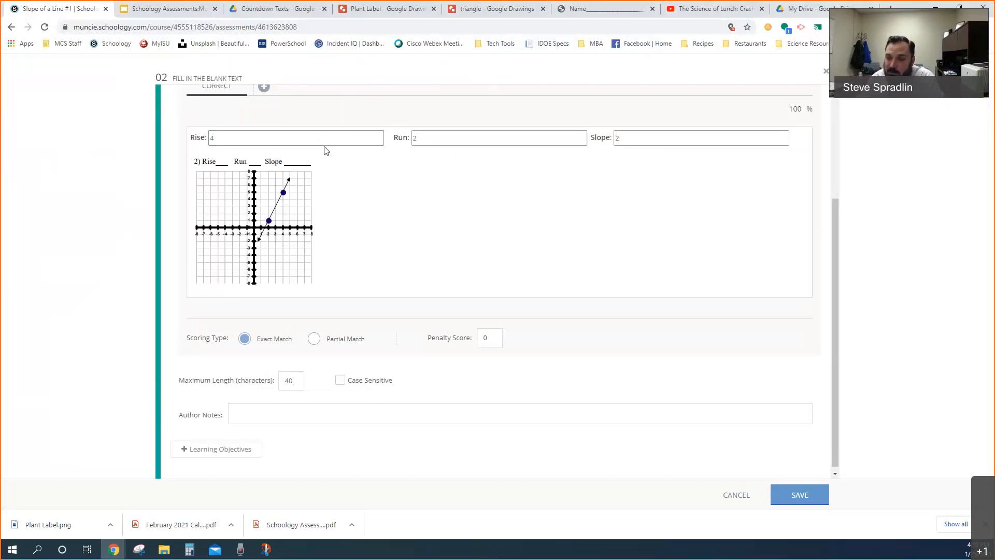
double_click(288, 380)
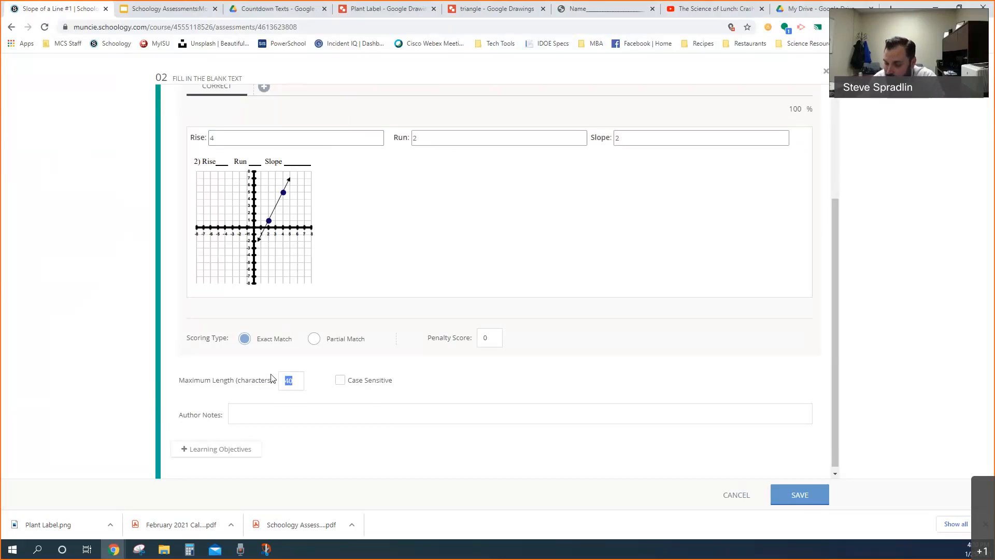
type("1")
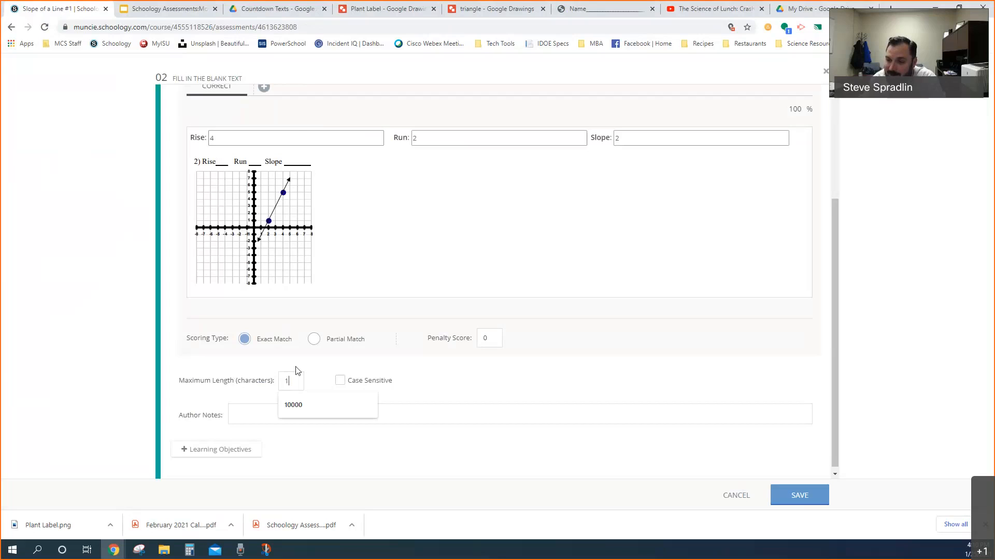
Check the size of question 02's Rise, Run and Slope answer boxes against its maximum length setting and question setup
left_click(217, 136)
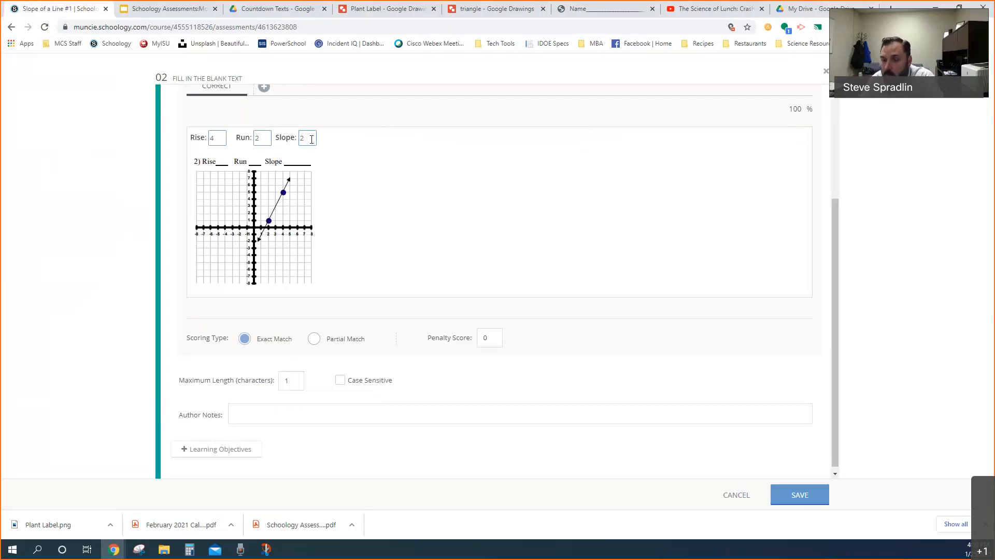
scroll(357, 207, "up", 2)
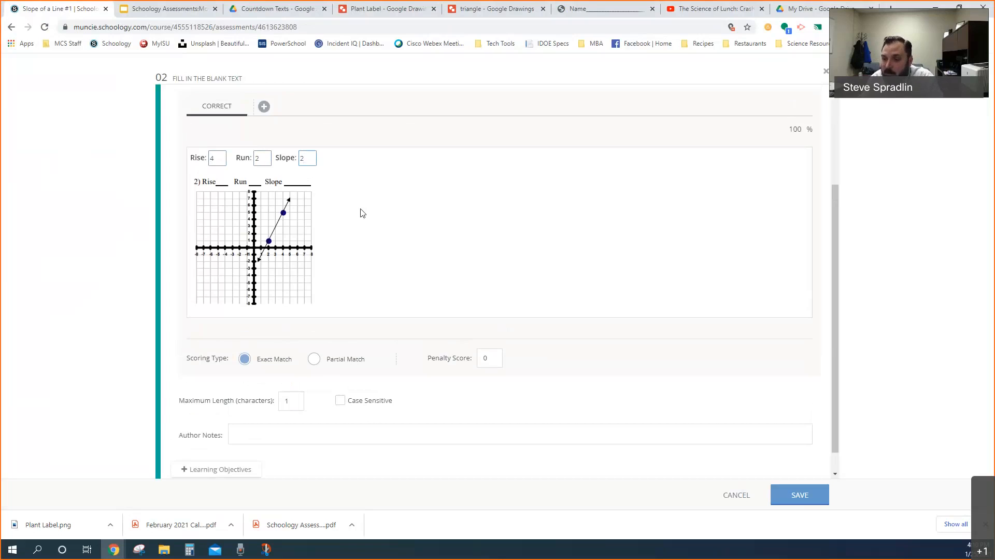
scroll(358, 214, "down", 2)
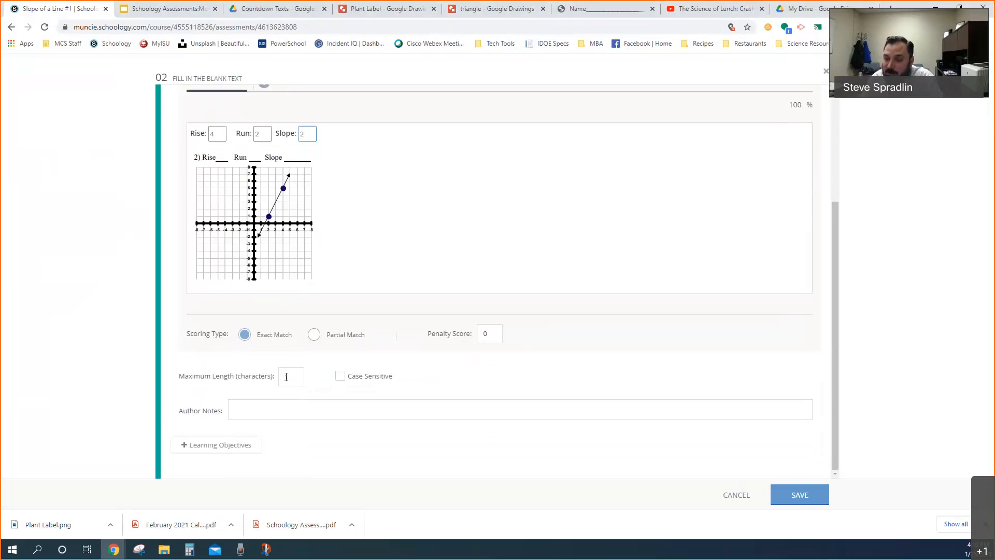
scroll(322, 302, "up", 2)
scroll(317, 395, "down", 1)
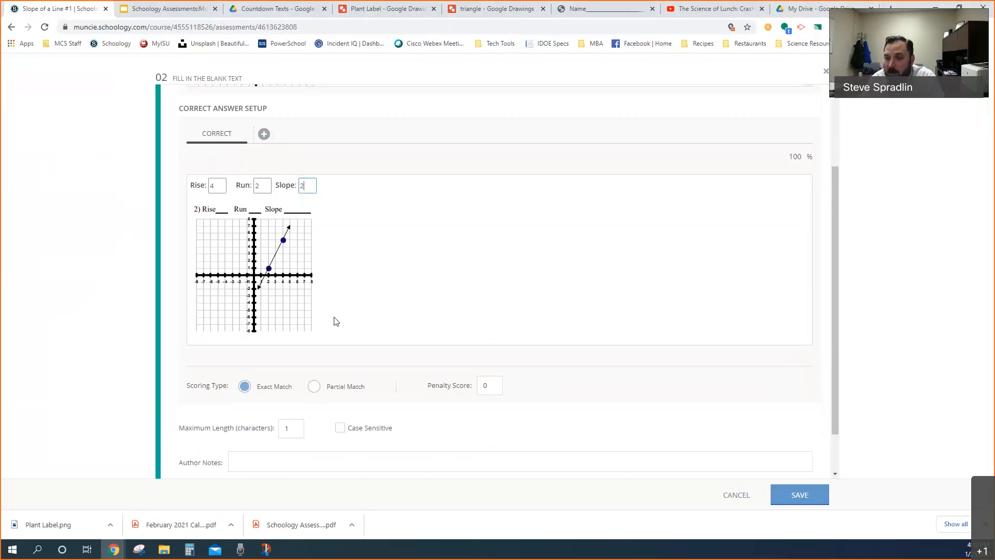
scroll(337, 321, "up", 2)
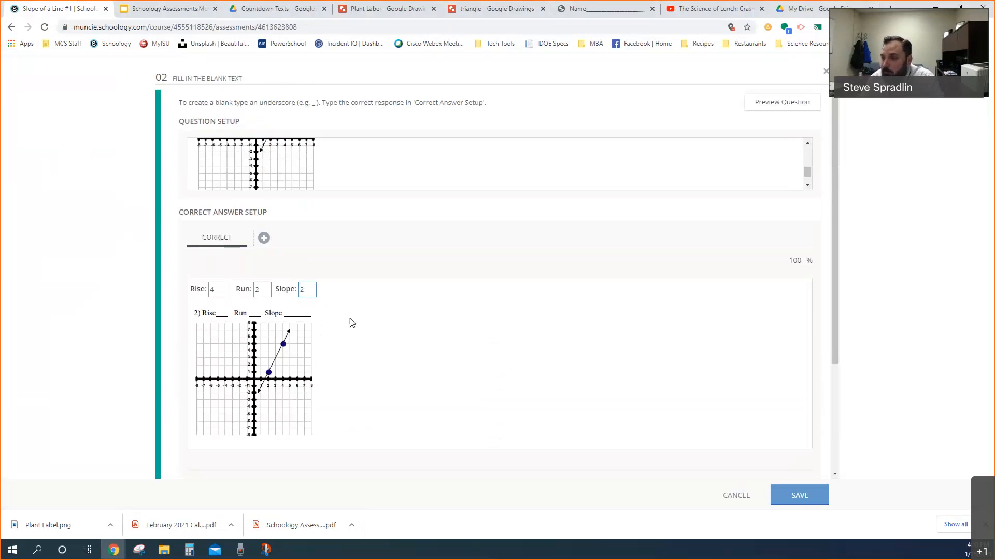
scroll(440, 178, "up", 3)
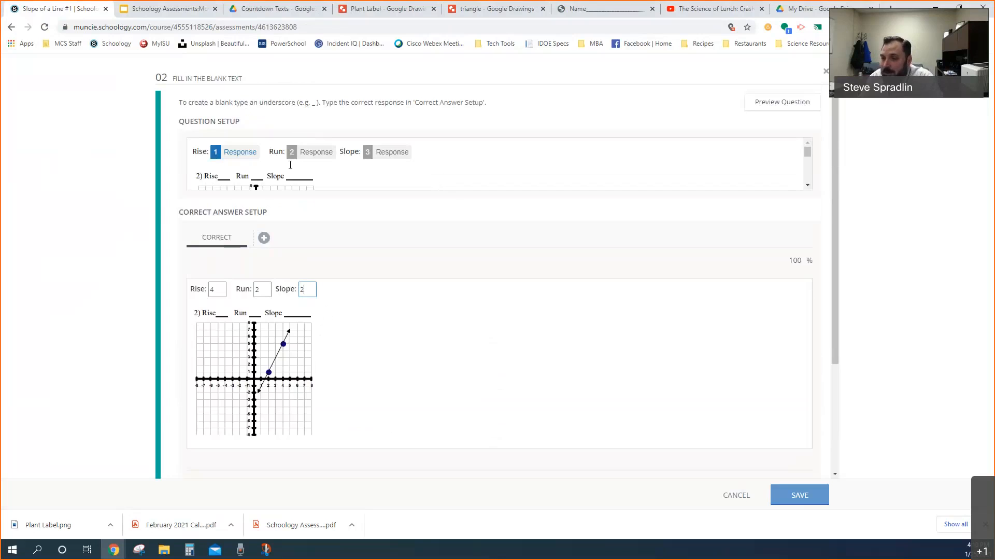
Copy the Rise, Run and Slope response line from question 02's setup and close the question without saving
left_click(409, 167)
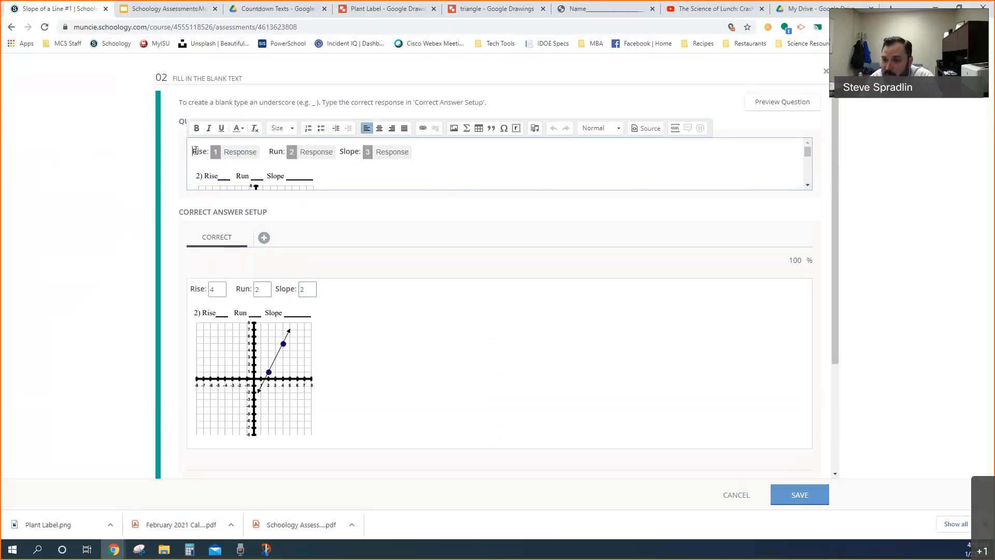
left_click_drag(195, 150, 421, 152)
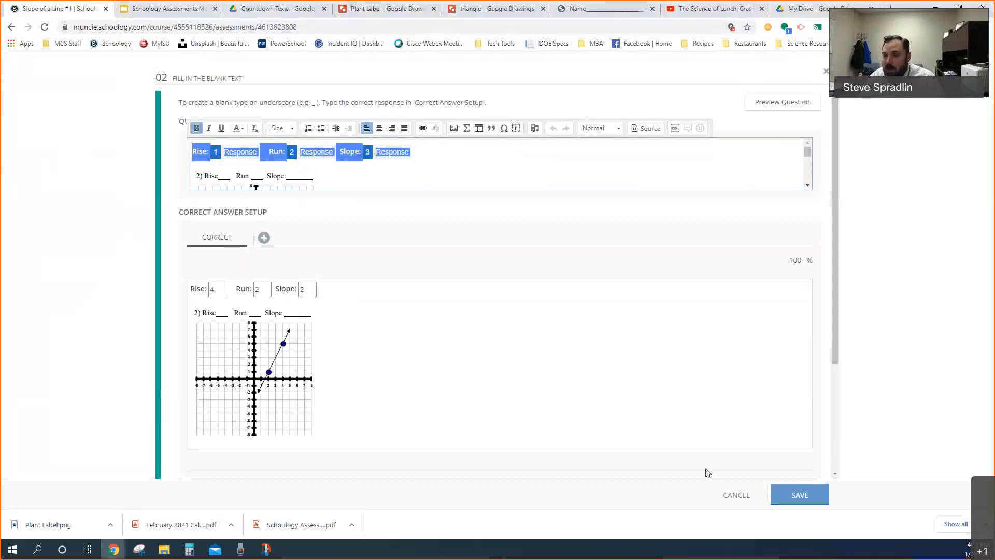
left_click(727, 494)
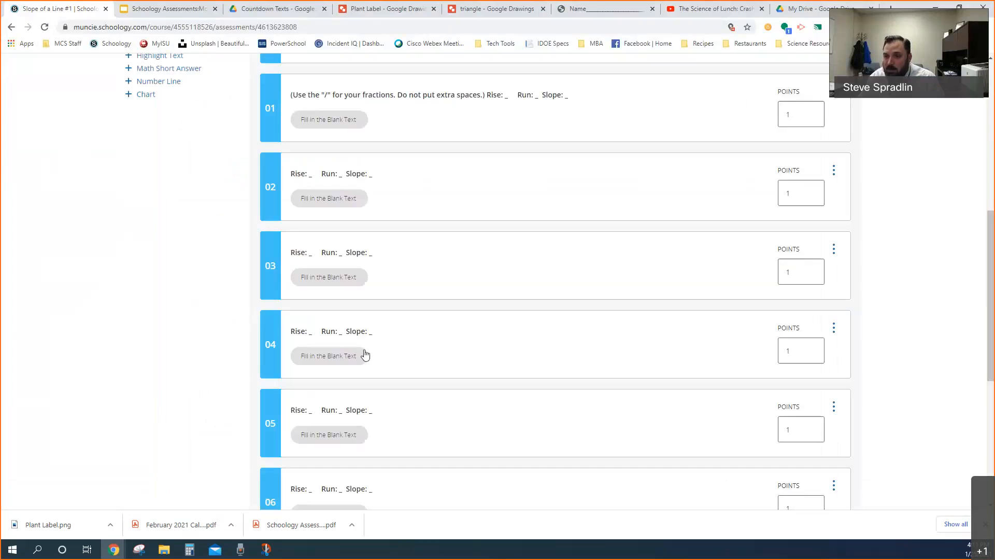
Create a Fill in the Blank Text question from the copied Rise, Run and Slope line with a maximum length of 1 character
scroll(123, 227, "up", 3)
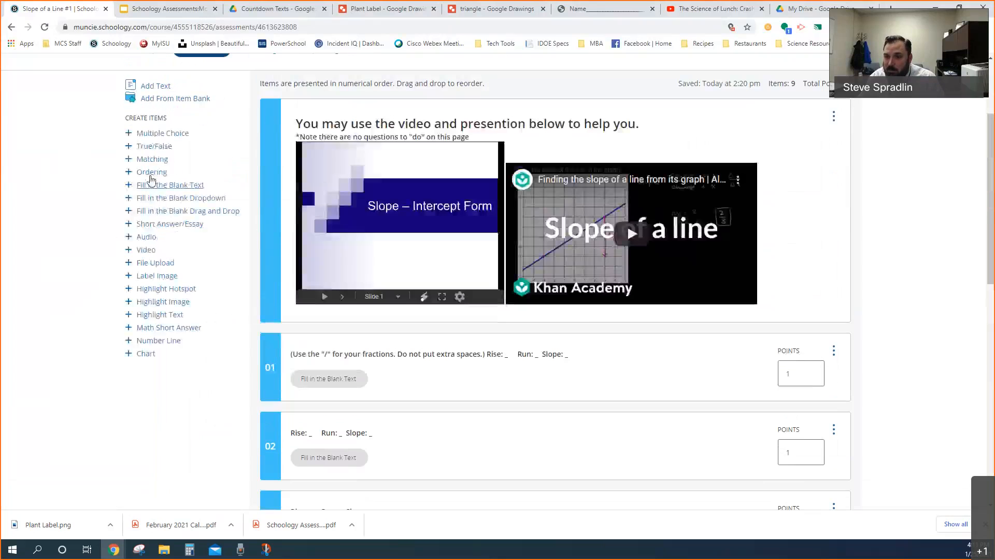
left_click(165, 187)
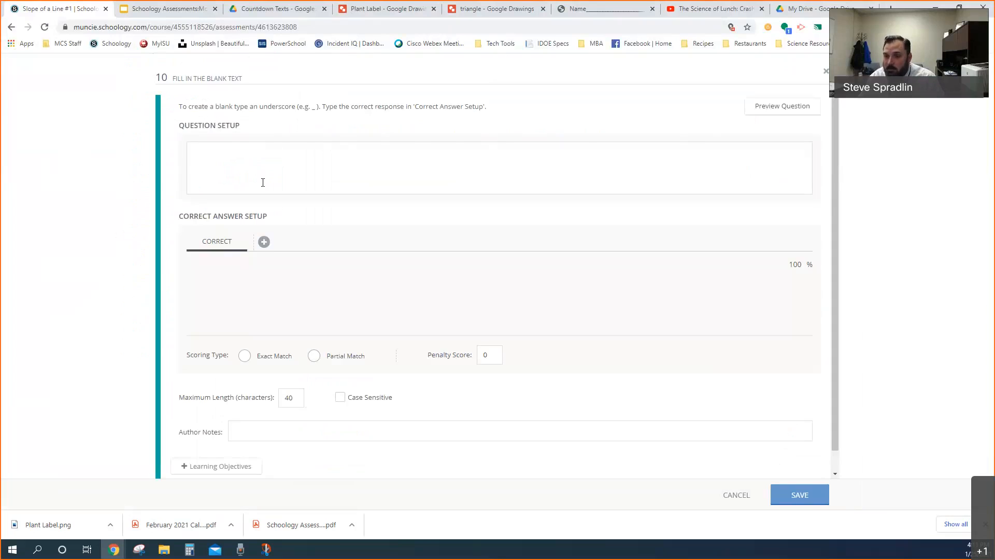
left_click(216, 153)
type("Rise: _ Run: _ Slope: _")
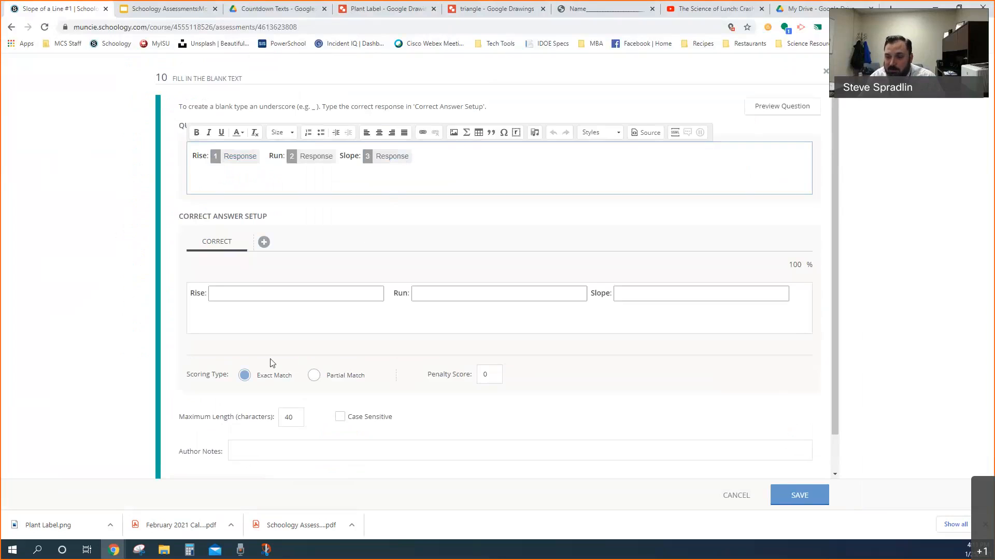
double_click(290, 415)
type("1")
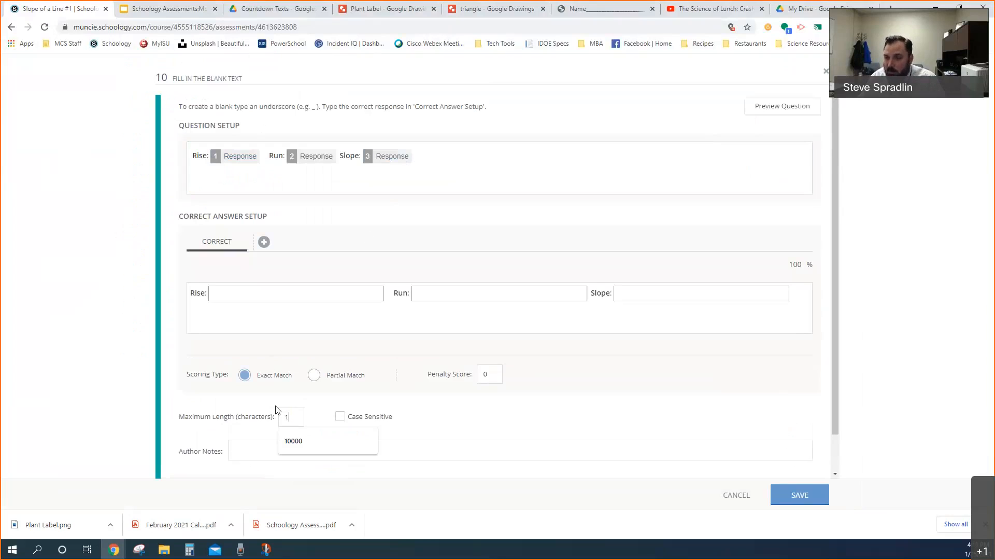
left_click(264, 178)
left_click(453, 133)
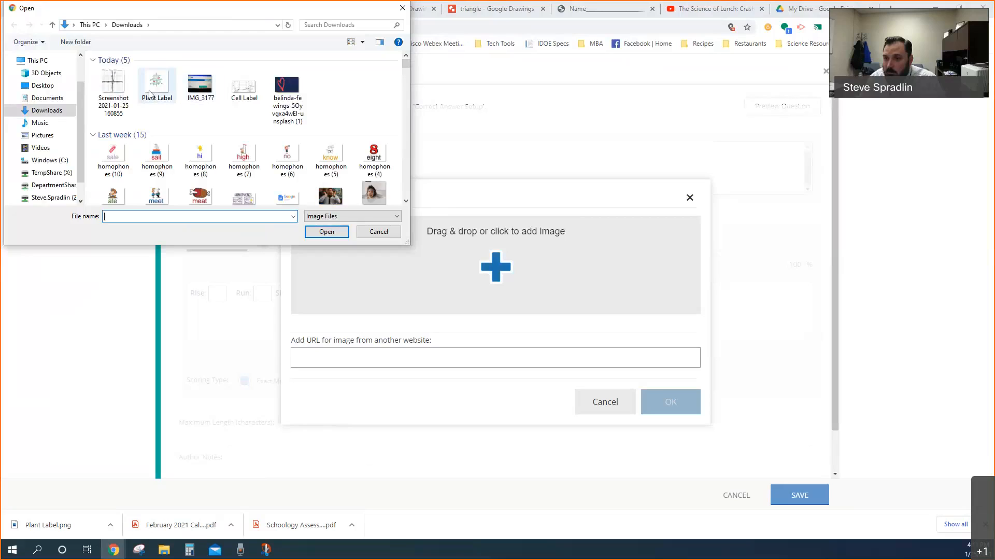
double_click(114, 83)
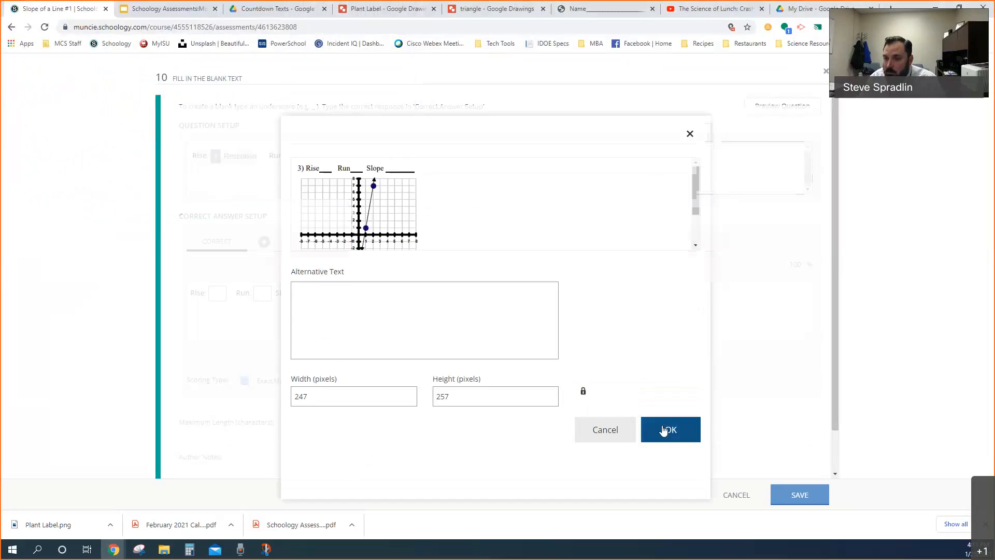
left_click(666, 428)
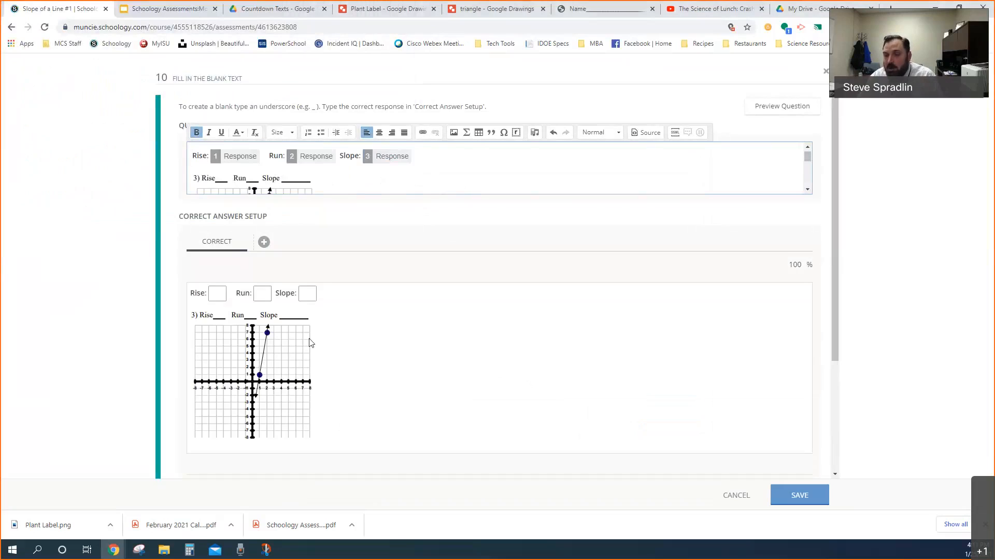
left_click(739, 496)
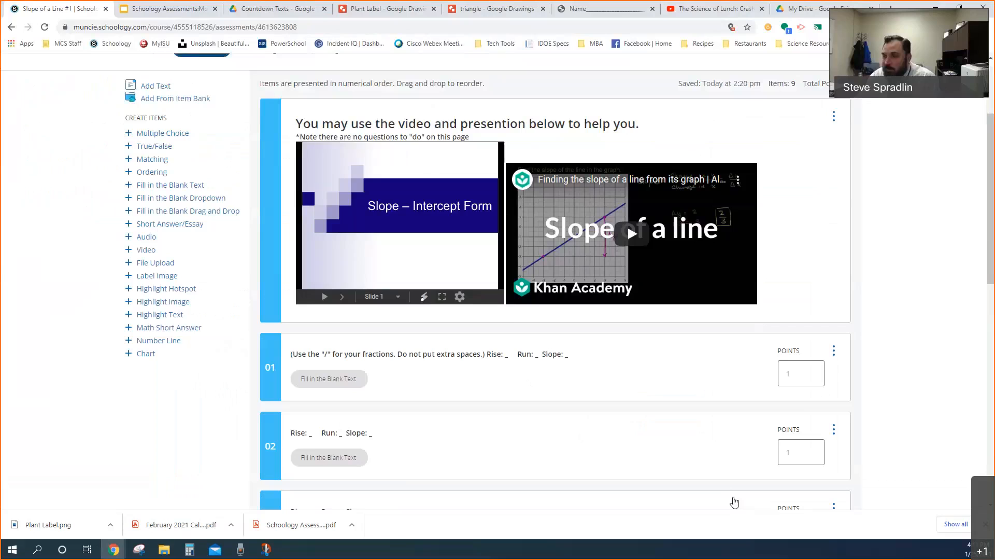
Start a preview attempt of the Slope of a Line #1 assessment and compare it with the original worksheet PDF
scroll(570, 363, "up", 3)
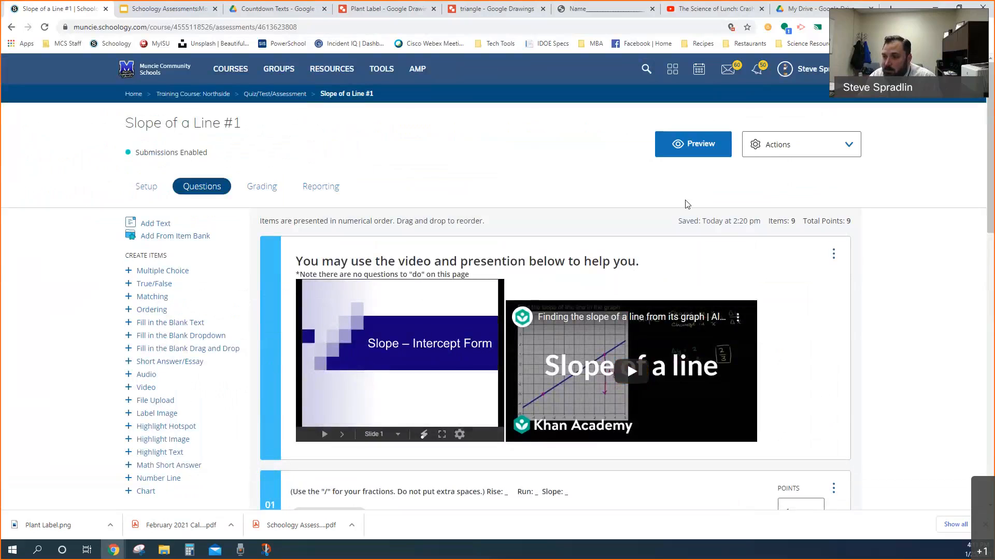
left_click(684, 147)
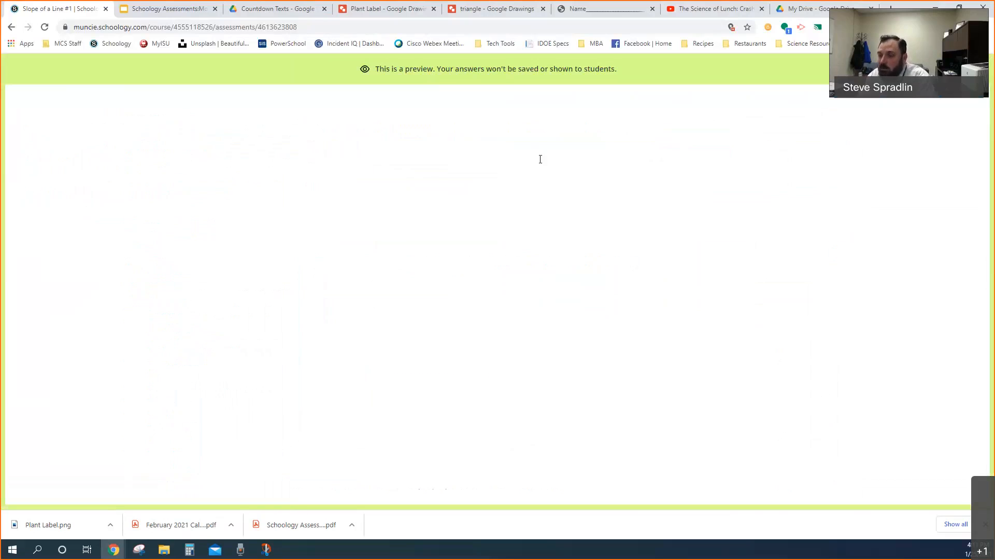
left_click(507, 316)
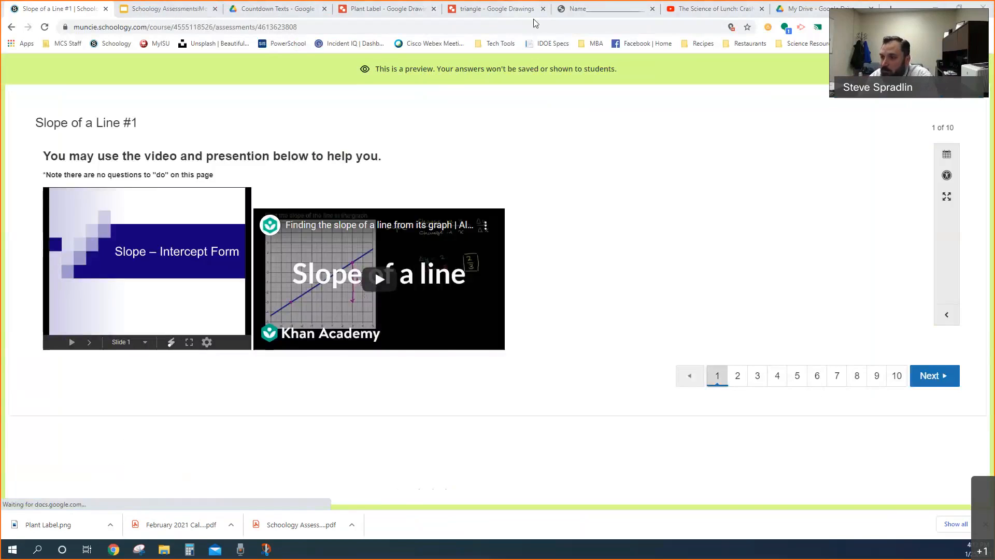
left_click(578, 9)
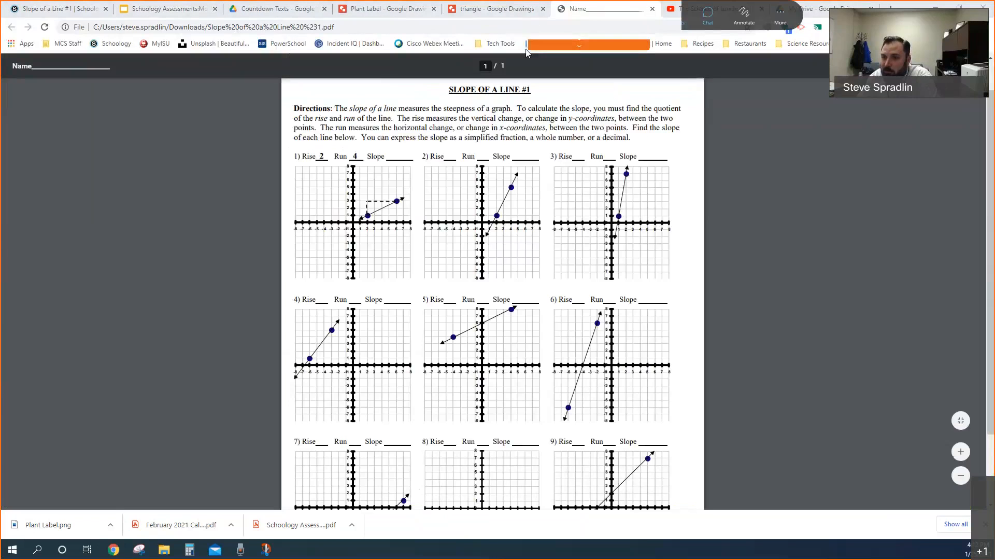
left_click(83, 8)
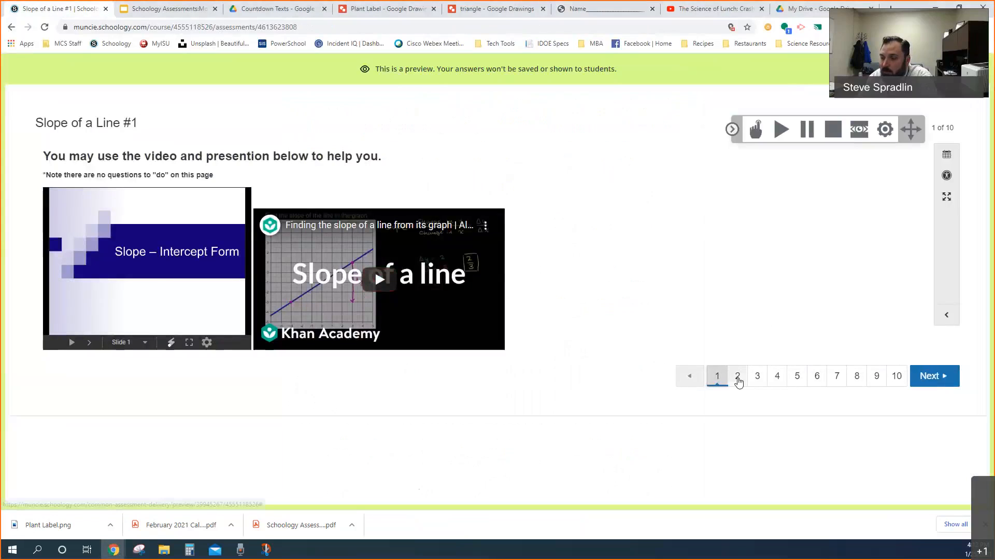
Look through preview pages 2 to 6 with the slope graph questions, and close the preview
left_click(738, 379)
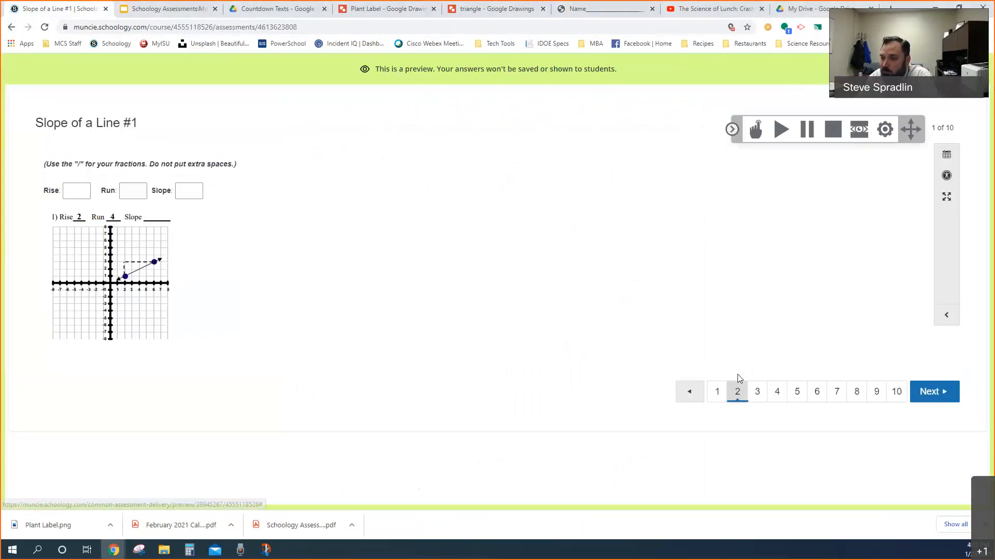
left_click(757, 394)
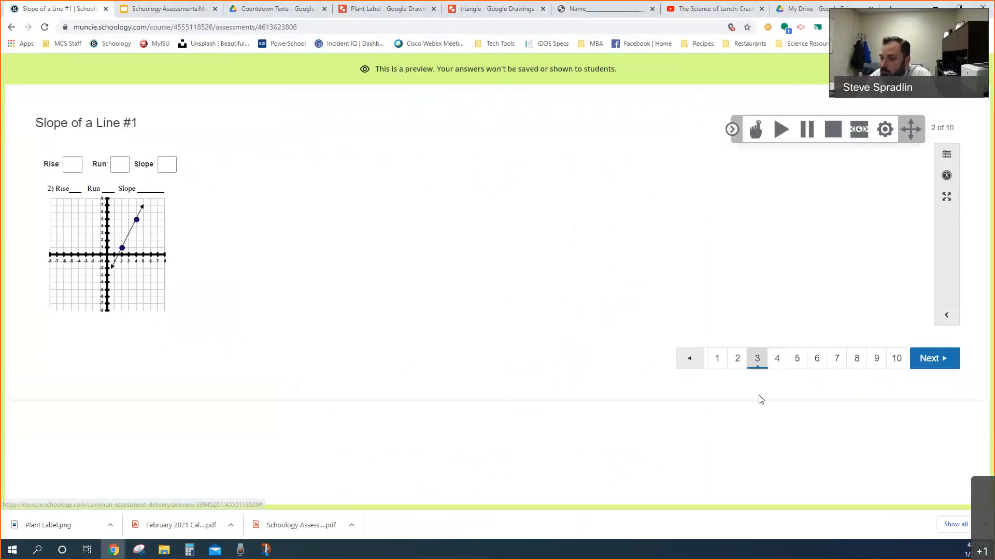
left_click(775, 366)
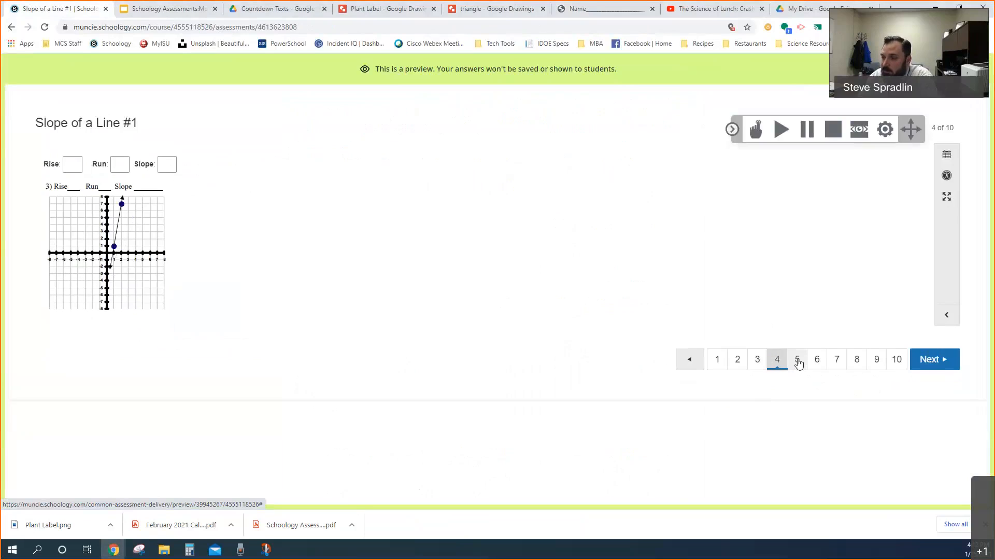
left_click(806, 366)
left_click(817, 366)
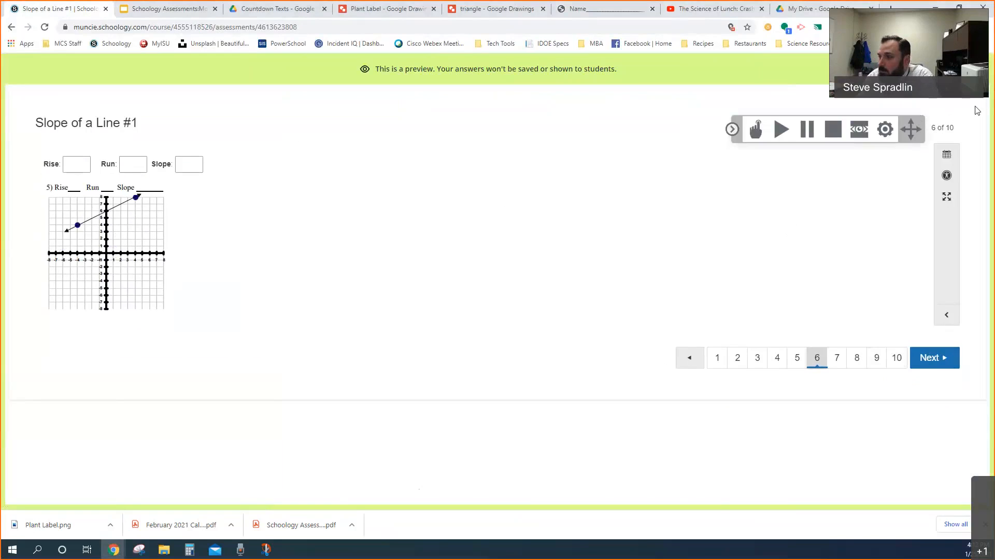
left_click(970, 69)
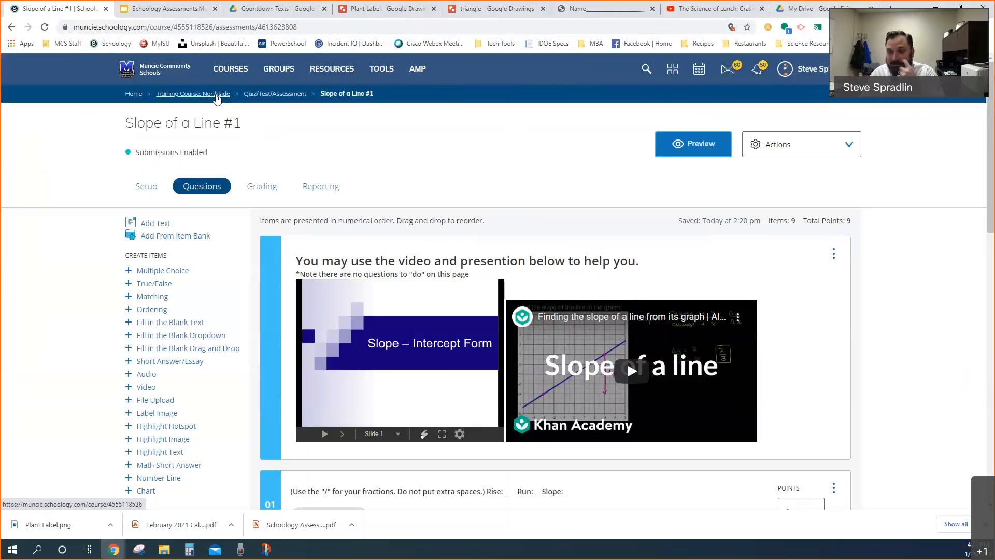
Go to the Training Course: Northside materials and open the Quiz/Test/Assessment folder
left_click(260, 99)
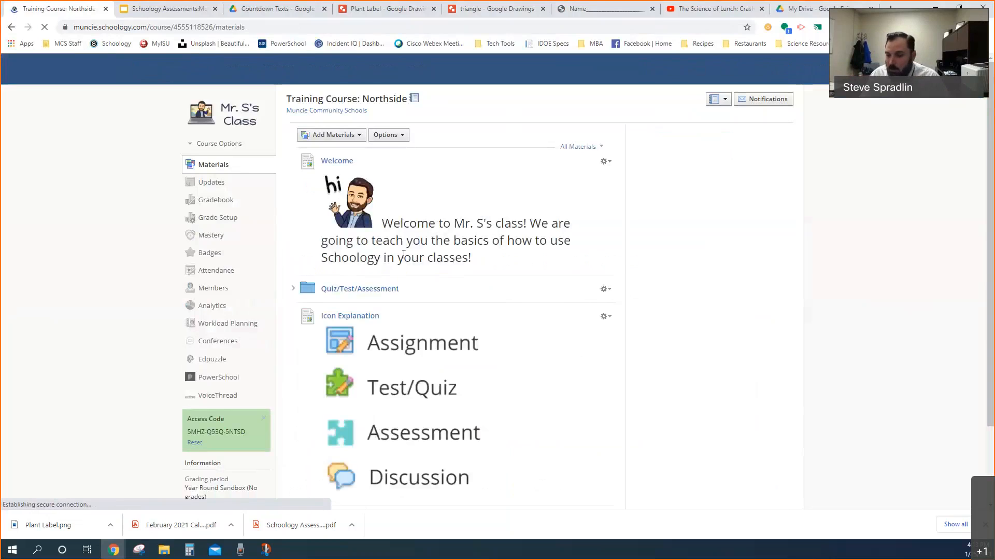
scroll(468, 285, "down", 5)
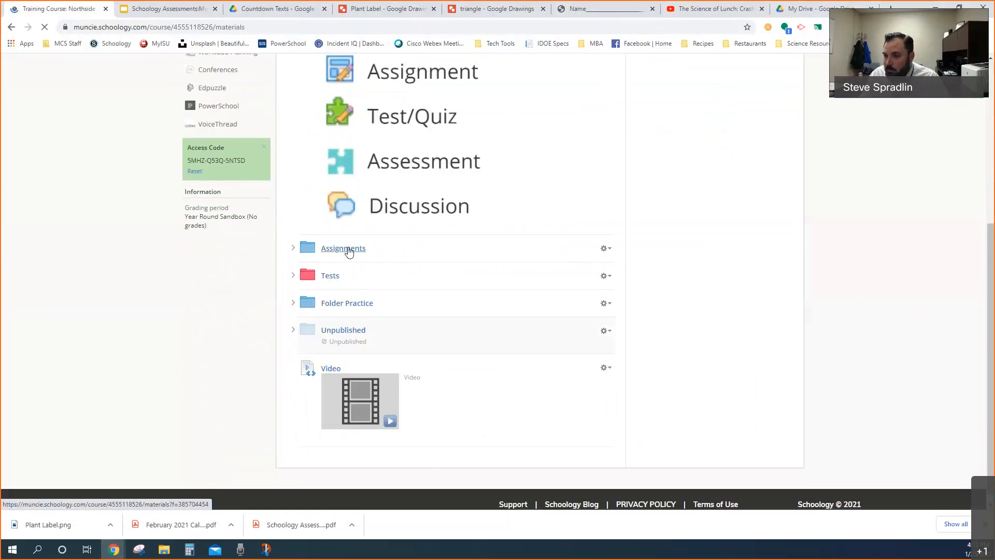
scroll(357, 283, "up", 5)
left_click(360, 278)
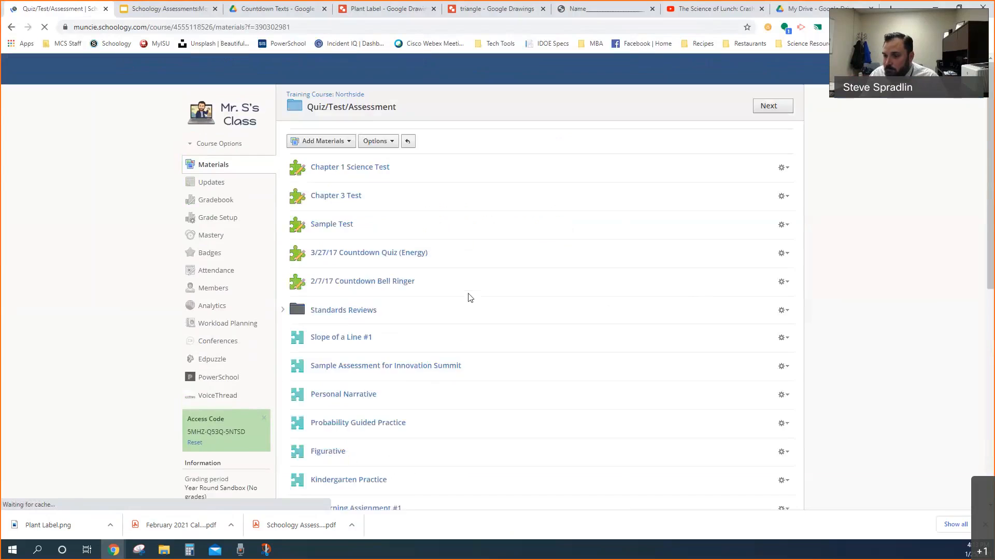
Open the Metric/Standard Conversion Bell Ringer #1 assessment and start a new attempt in its preview
scroll(456, 294, "down", 8)
scroll(415, 306, "down", 2)
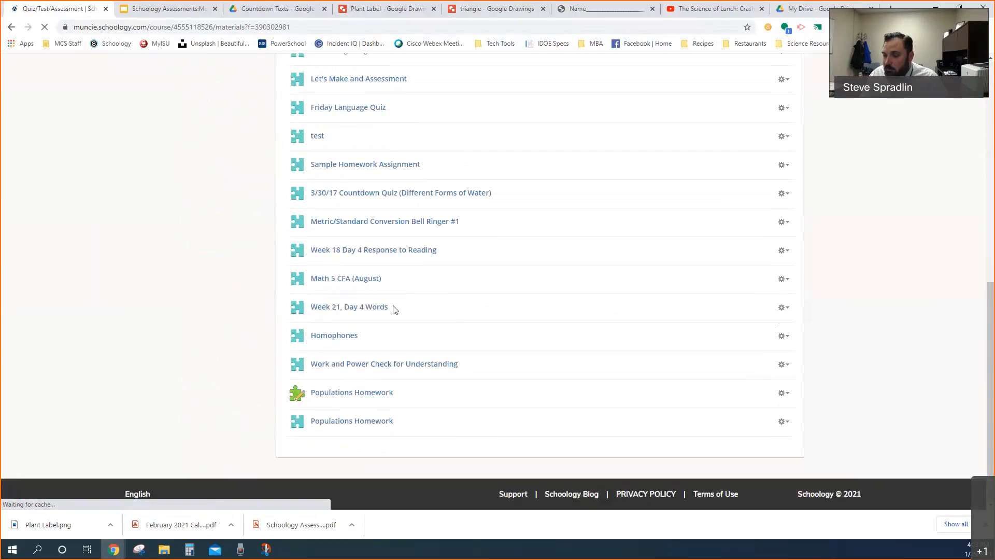
scroll(387, 309, "up", 1)
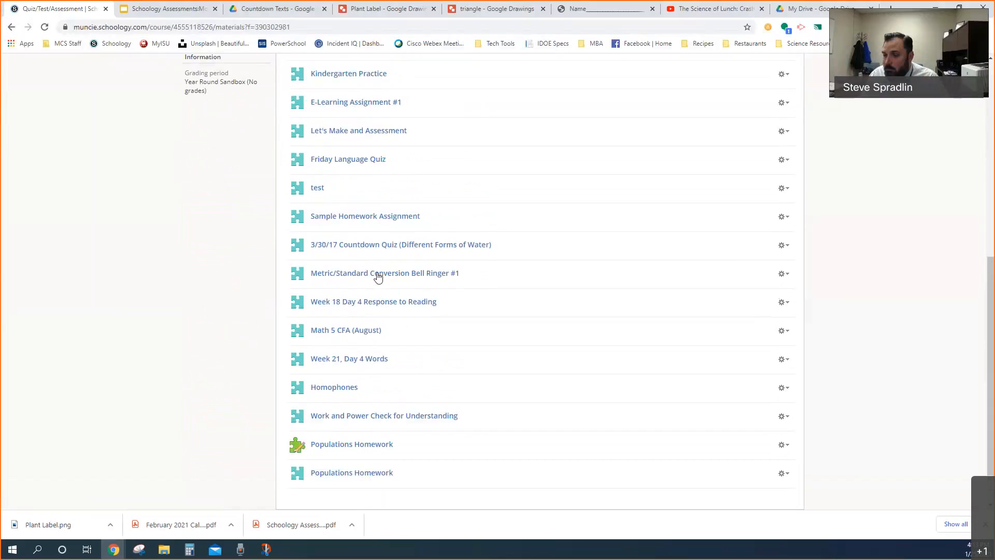
left_click(377, 275)
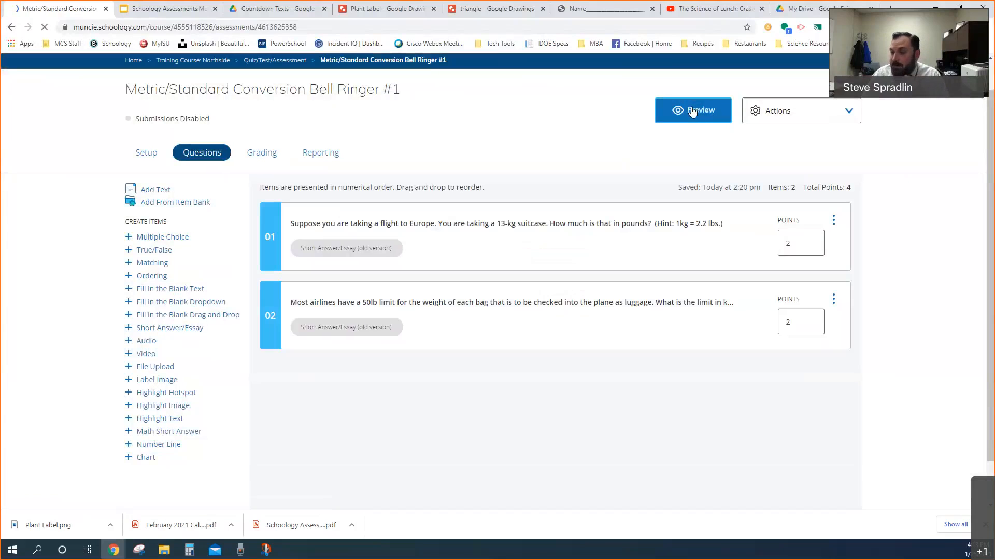
left_click(692, 111)
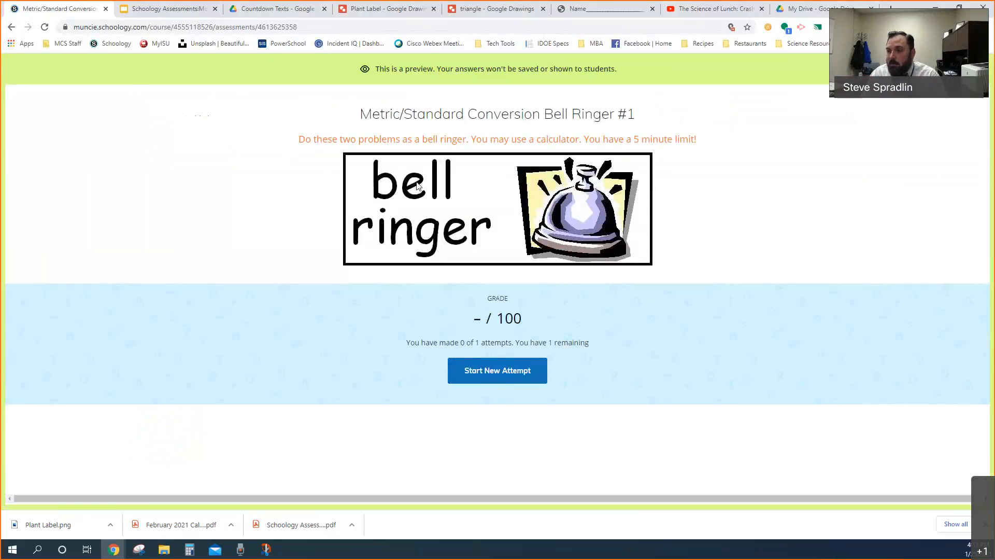
left_click(498, 375)
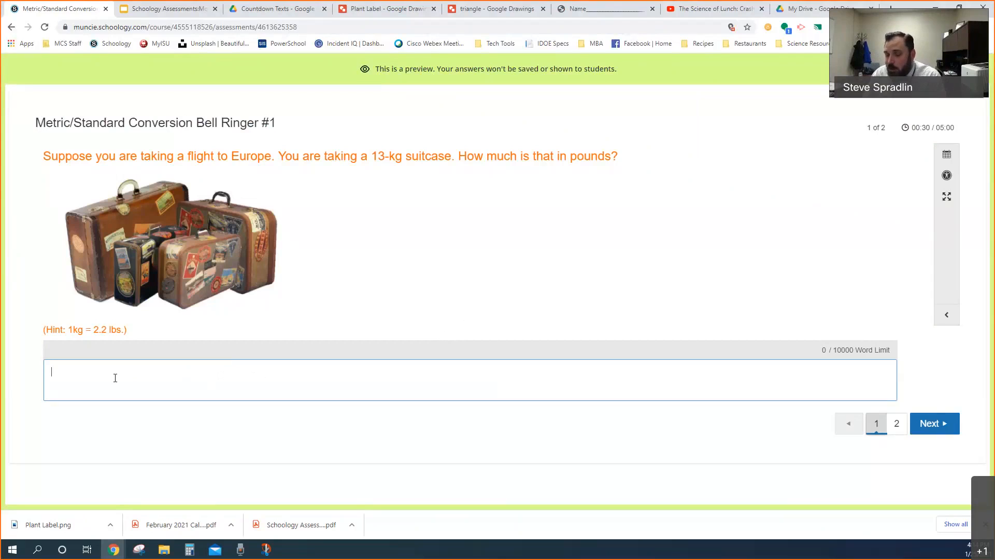
Look through both suitcase weight questions in the Metric/Standard Conversion Bell Ringer #1 preview, and close the preview
left_click(132, 379)
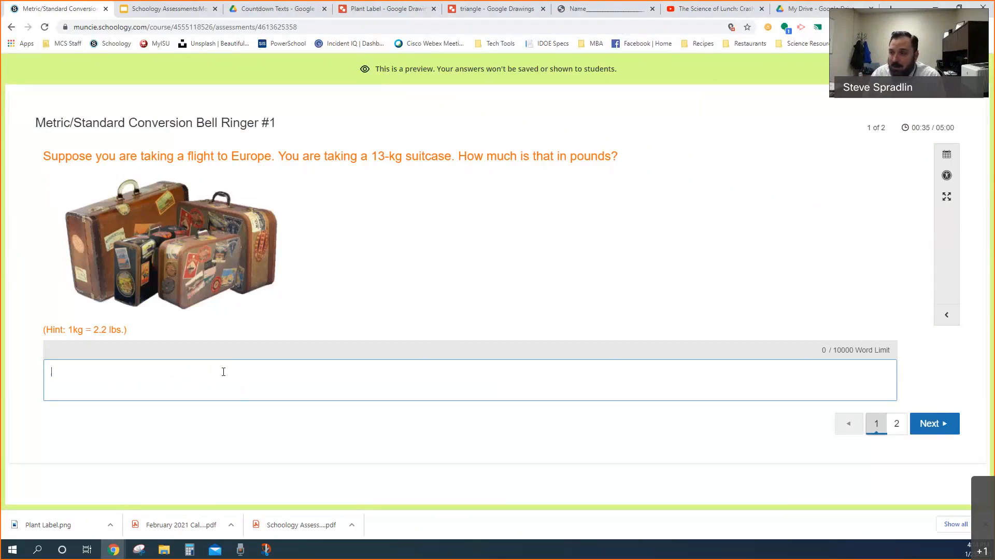
left_click(896, 427)
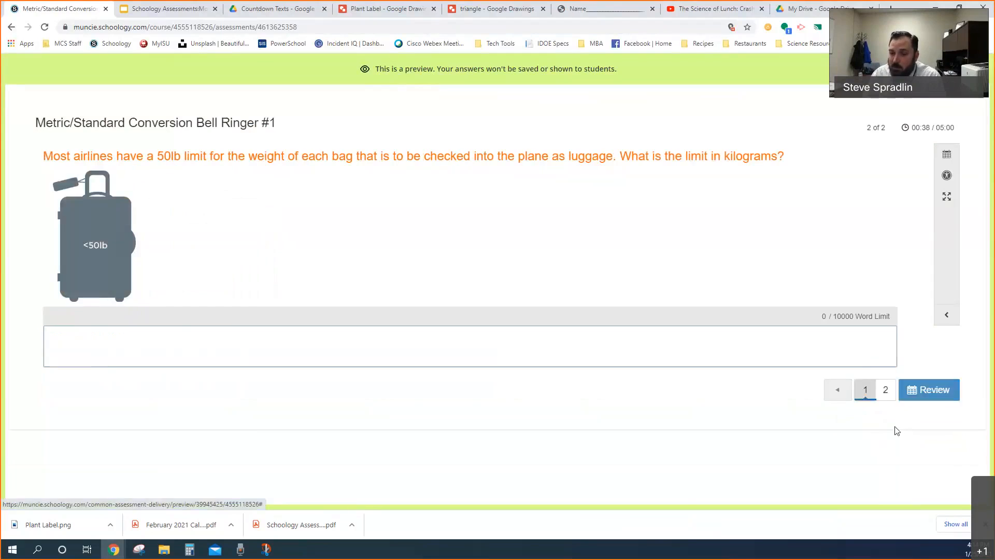
left_click(366, 335)
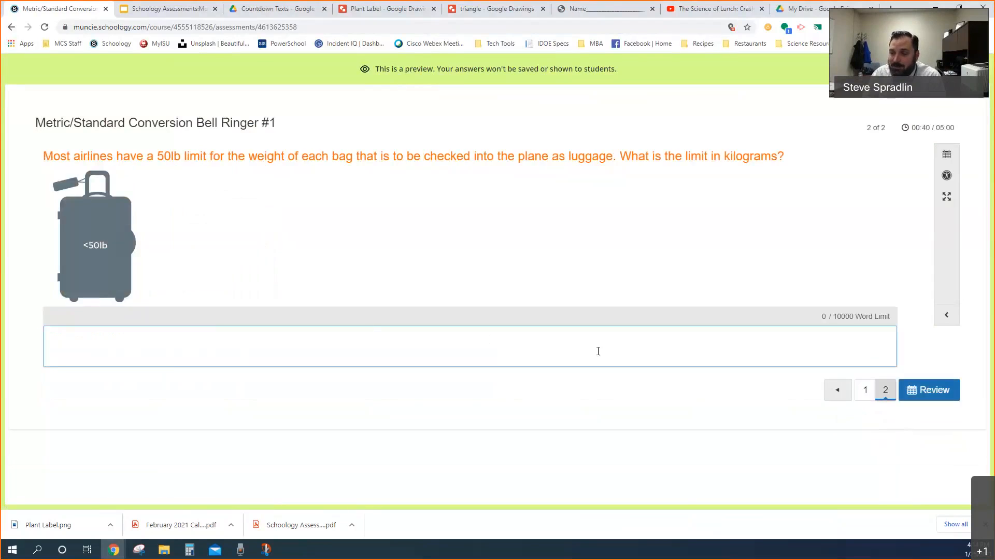
left_click(865, 393)
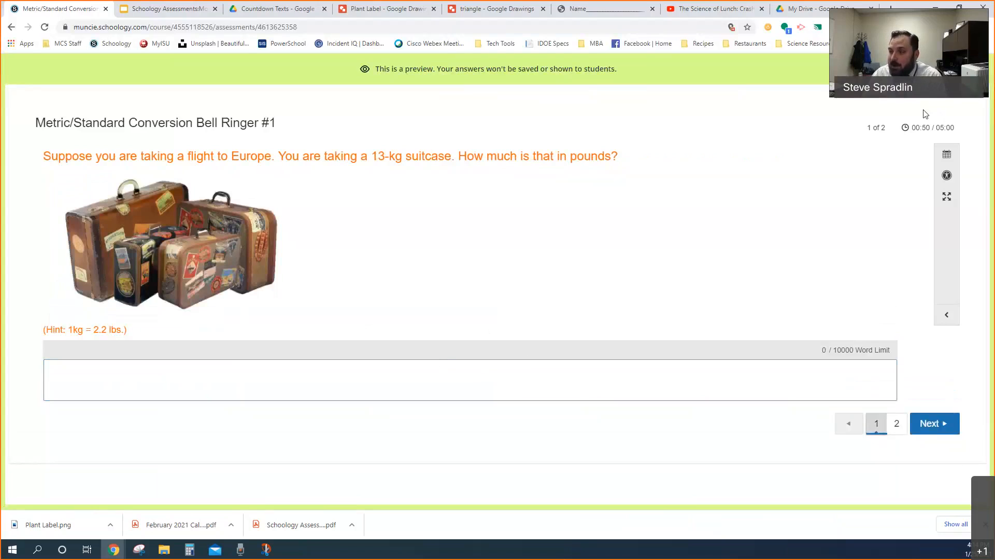
left_click(970, 69)
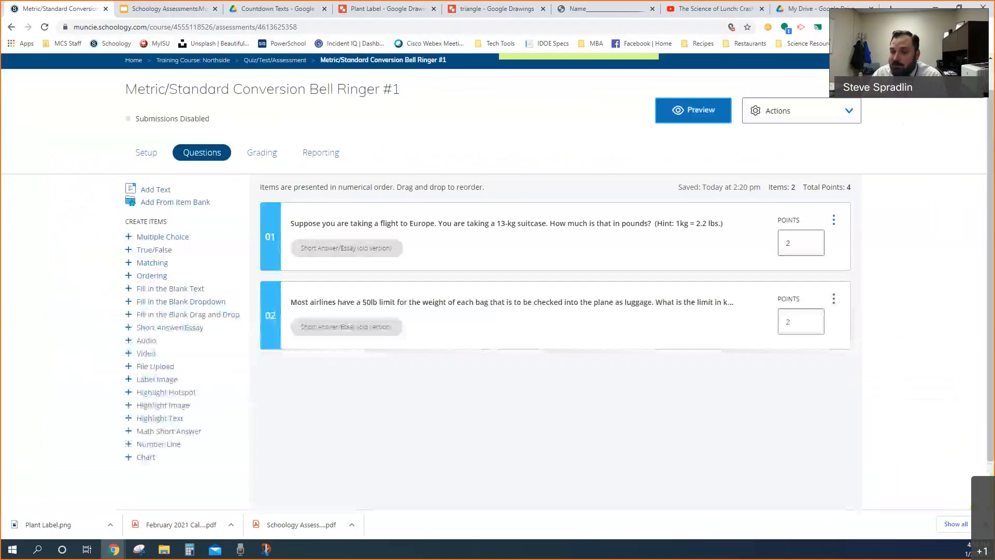
Copy the full content of question 1, including the suitcase image and hint, and leave its editor without saving
left_click(500, 242)
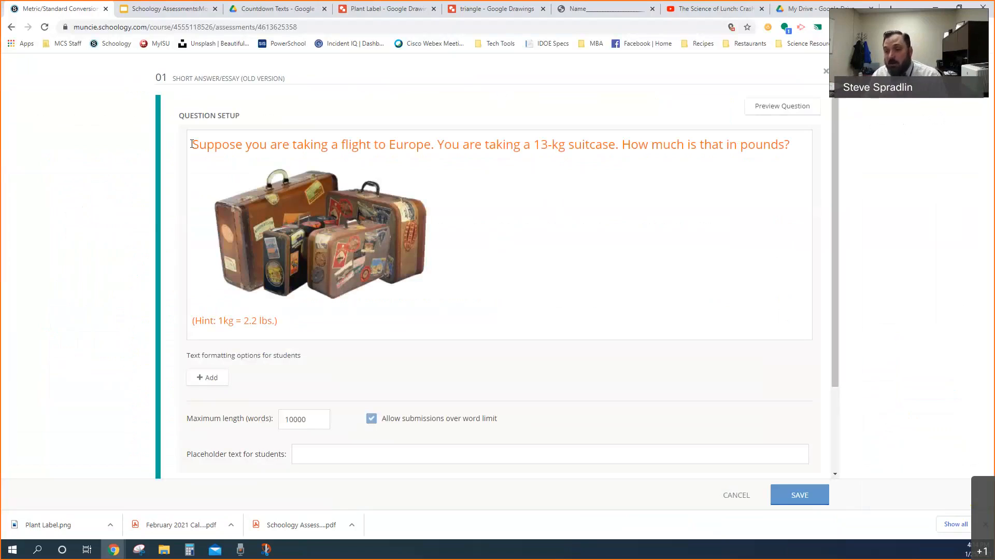
left_click_drag(192, 144, 293, 317)
key("ctrl+c")
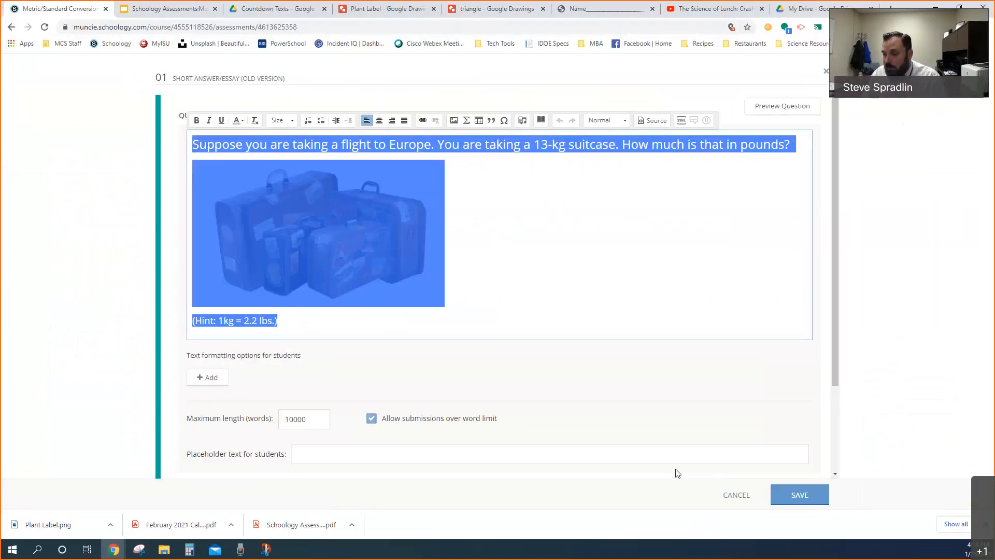
left_click(735, 495)
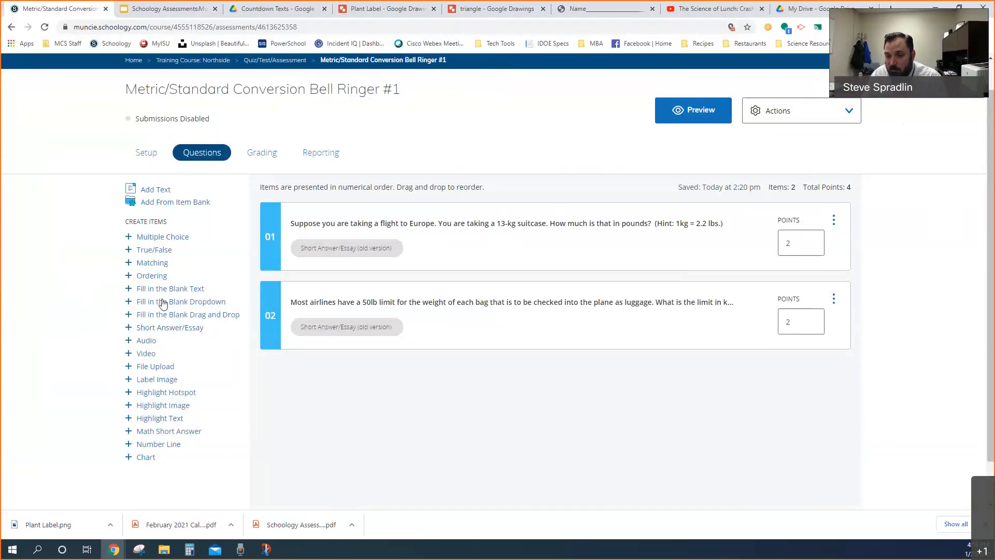
Create a Fill in the Blank Text question and paste the copied suitcase question into its question setup
left_click(165, 290)
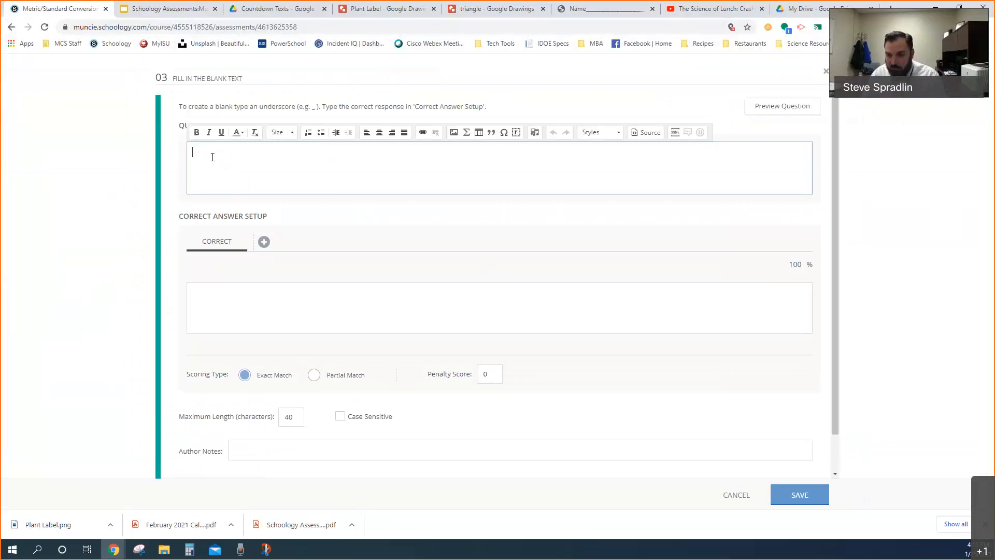
key("ctrl+v")
scroll(375, 187, "down", 1)
scroll(343, 185, "up", 1)
Insert a response blank followed by "lbs" on a new line directly below the suitcase question sentence
left_click(797, 157)
key("Return")
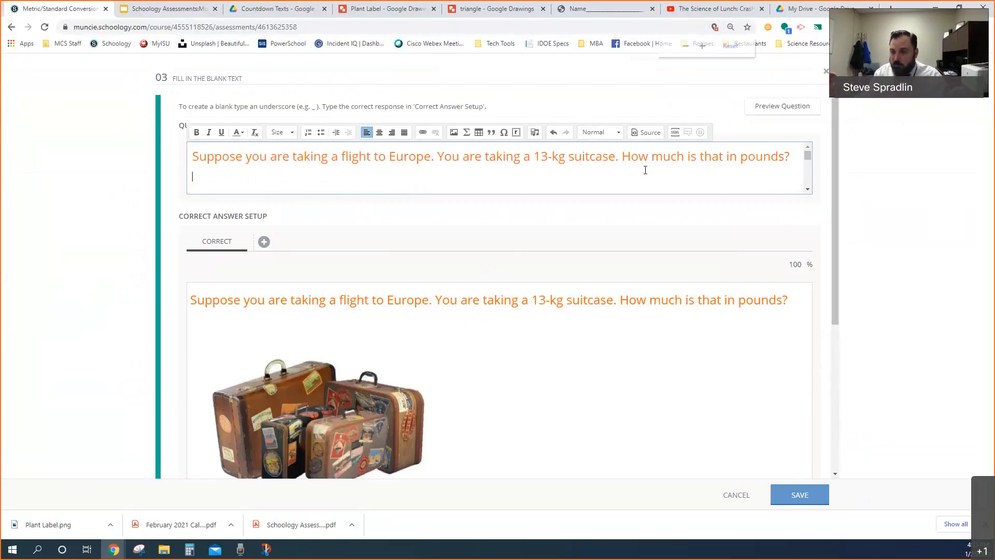
key("ctrl+minus")
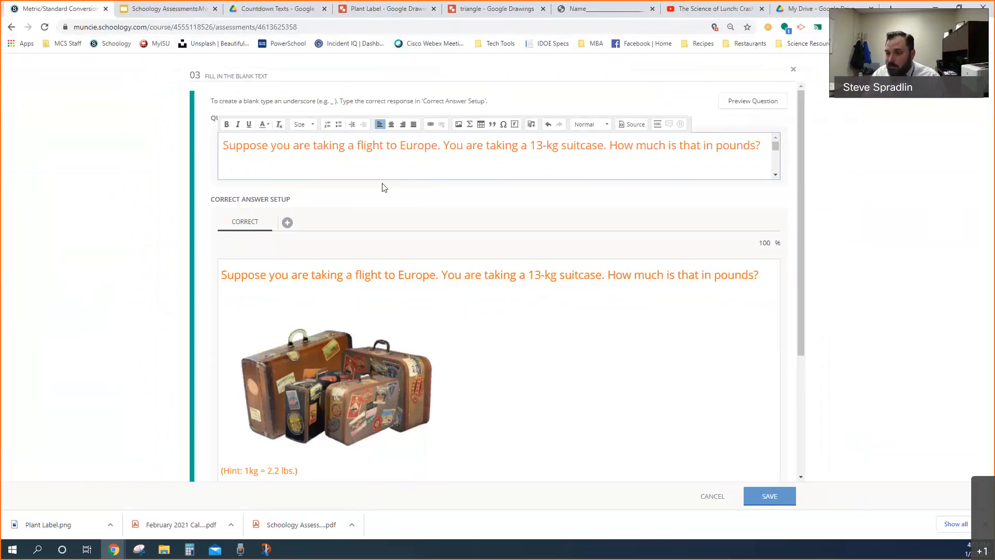
scroll(271, 164, "down", 3)
scroll(259, 164, "up", 3)
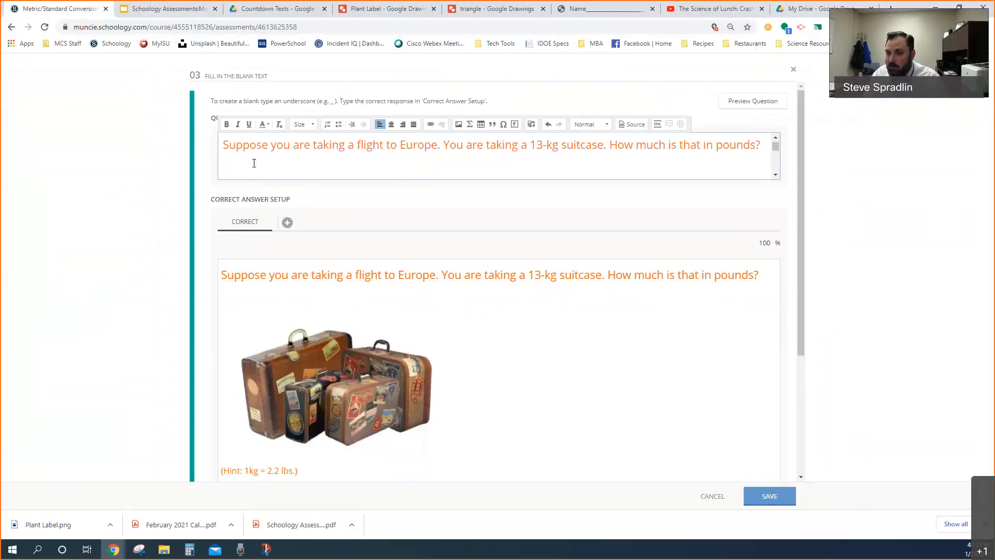
type("_")
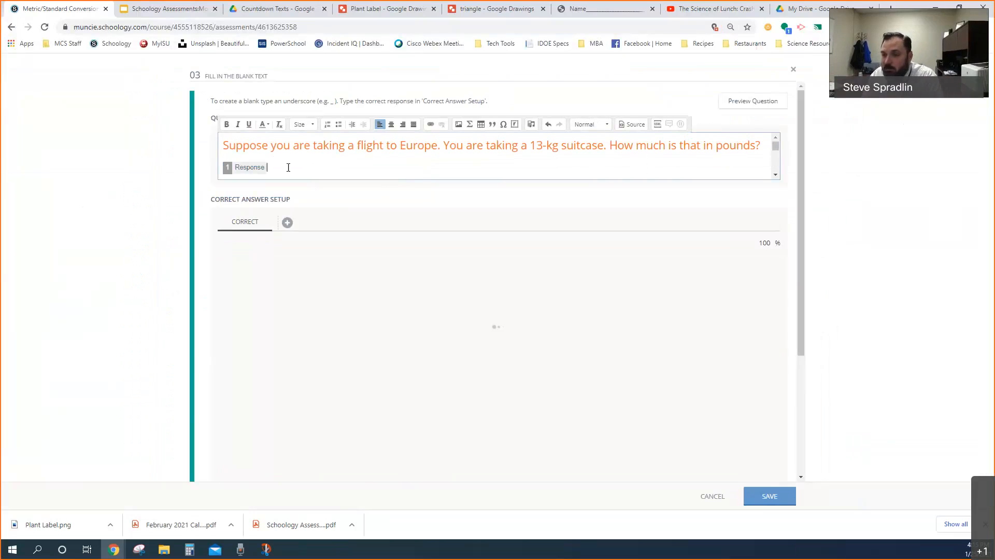
left_click(297, 308)
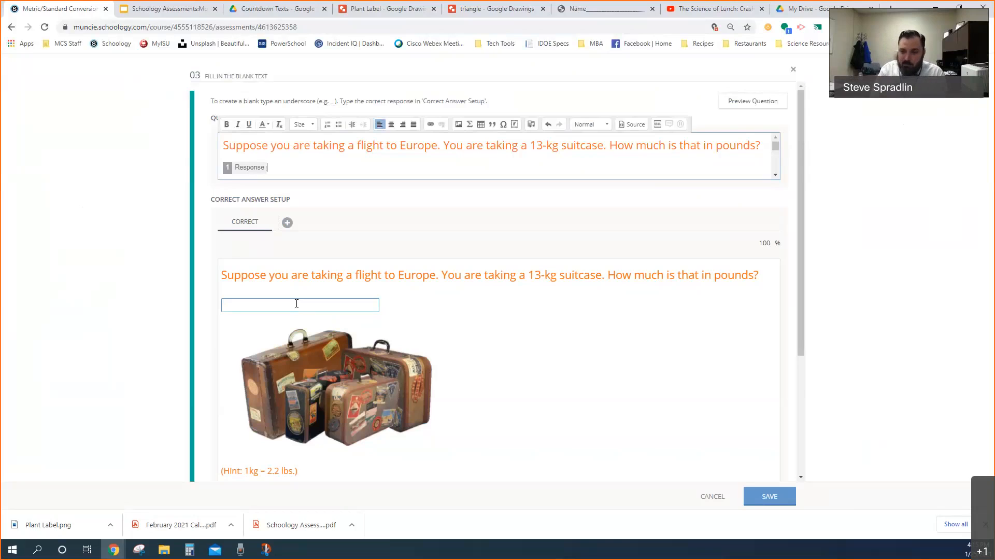
type("lbs")
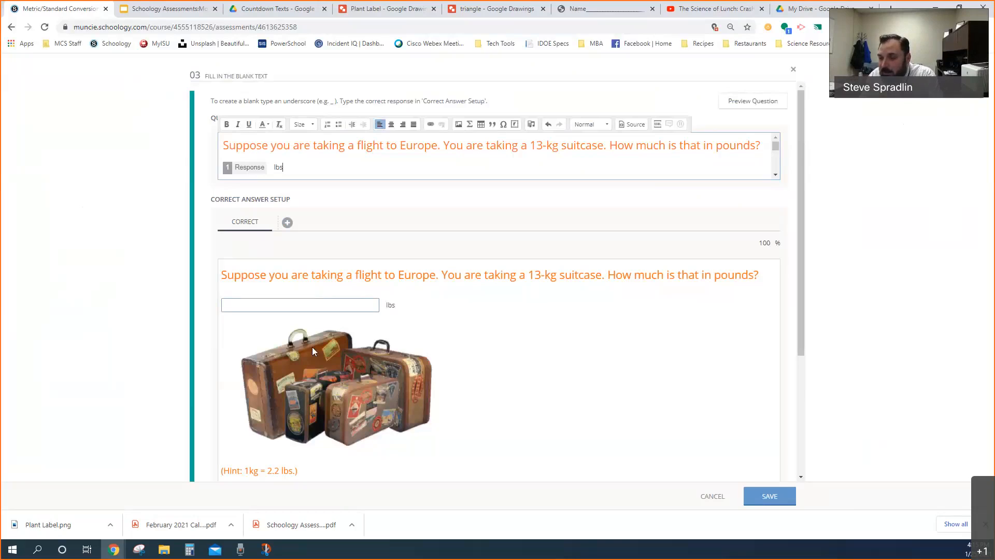
Set the correct answer for the pounds blank to 28.6
scroll(384, 301, "down", 2)
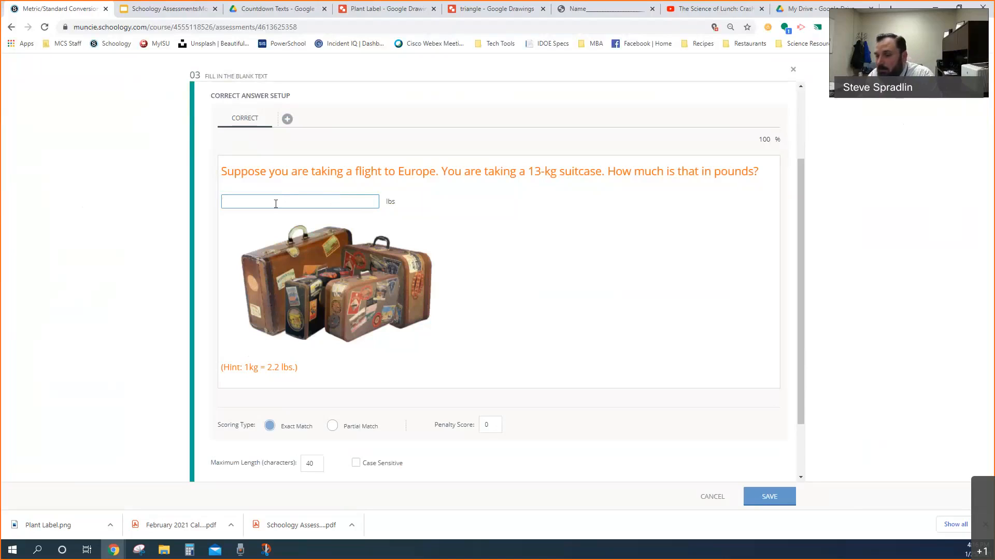
scroll(315, 222, "up", 2)
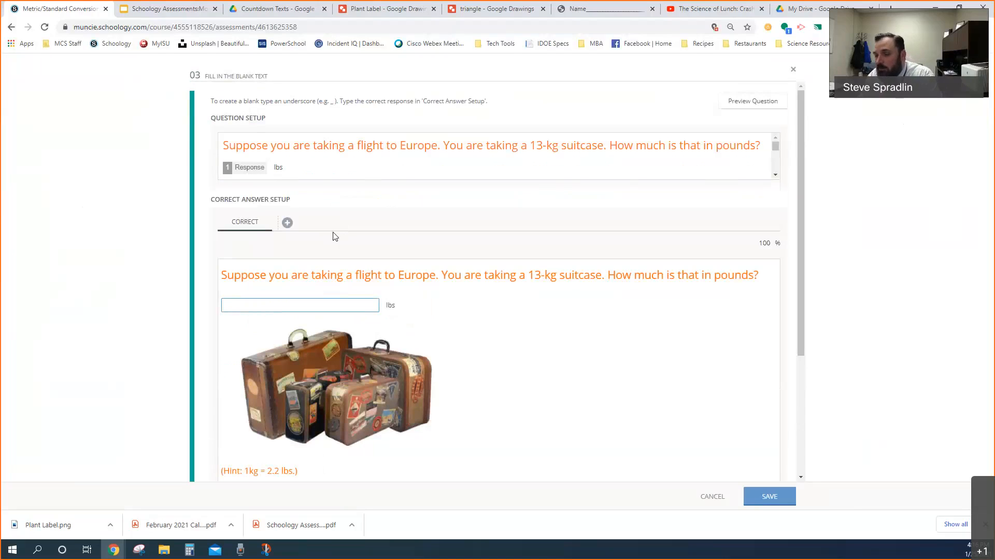
scroll(334, 236, "down", 2)
left_click(289, 205)
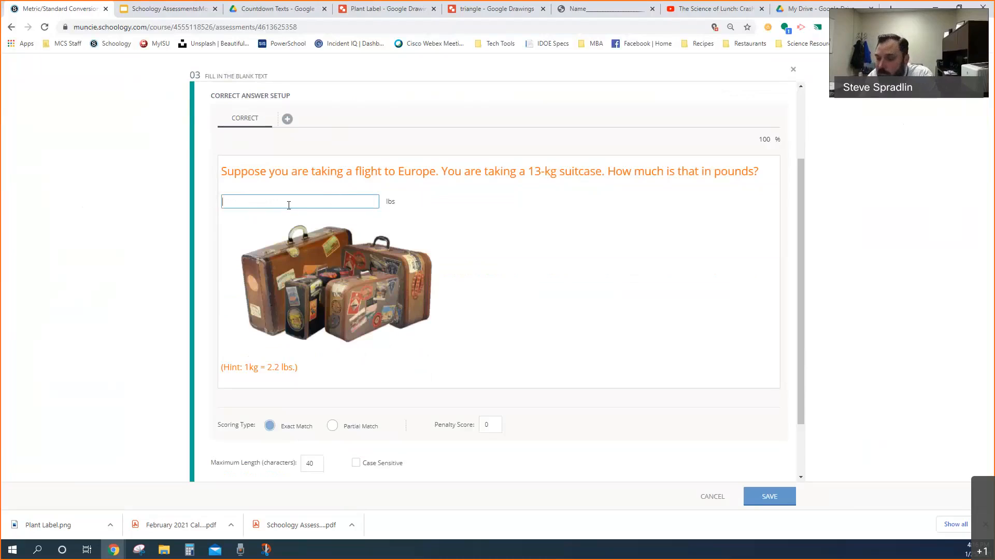
type("28.6")
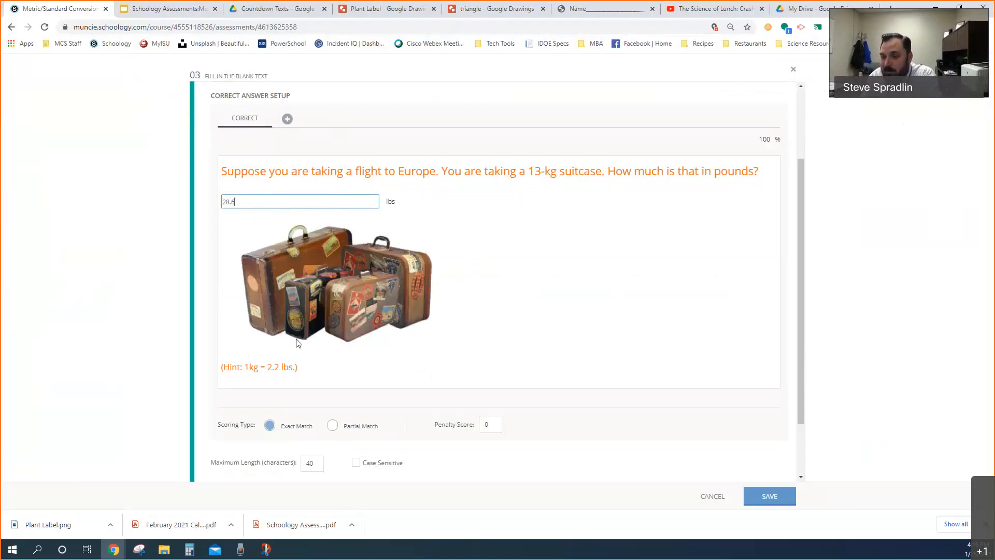
Limit the response's maximum length to 4 characters and check the blank in the correct answer setup
scroll(318, 416, "down", 1)
double_click(306, 411)
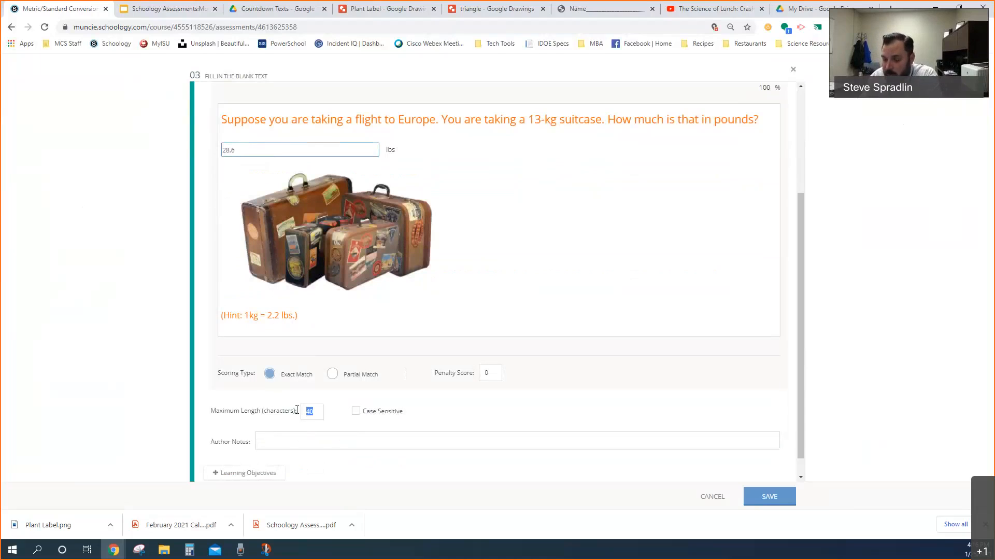
type("74")
key("BackSpace")
key("BackSpace")
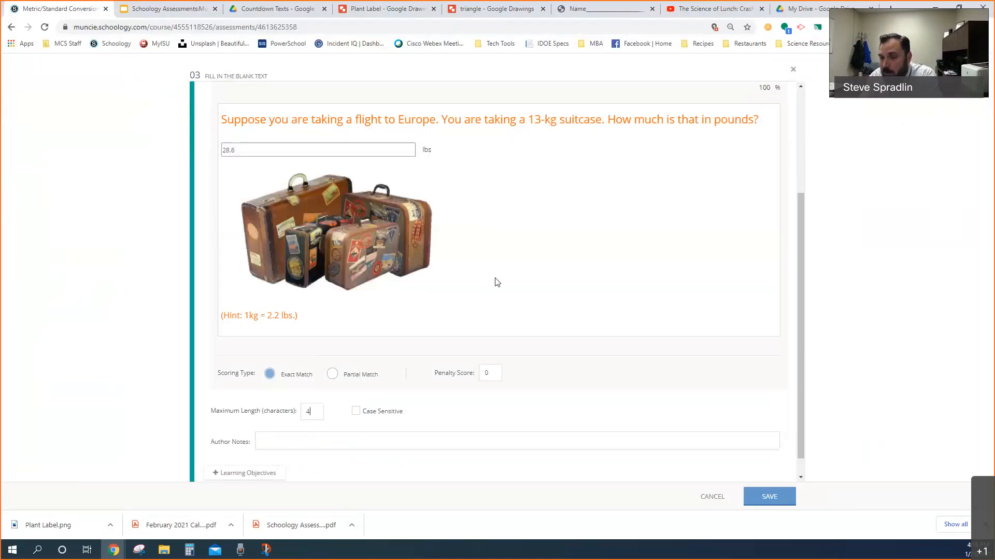
left_click(239, 149)
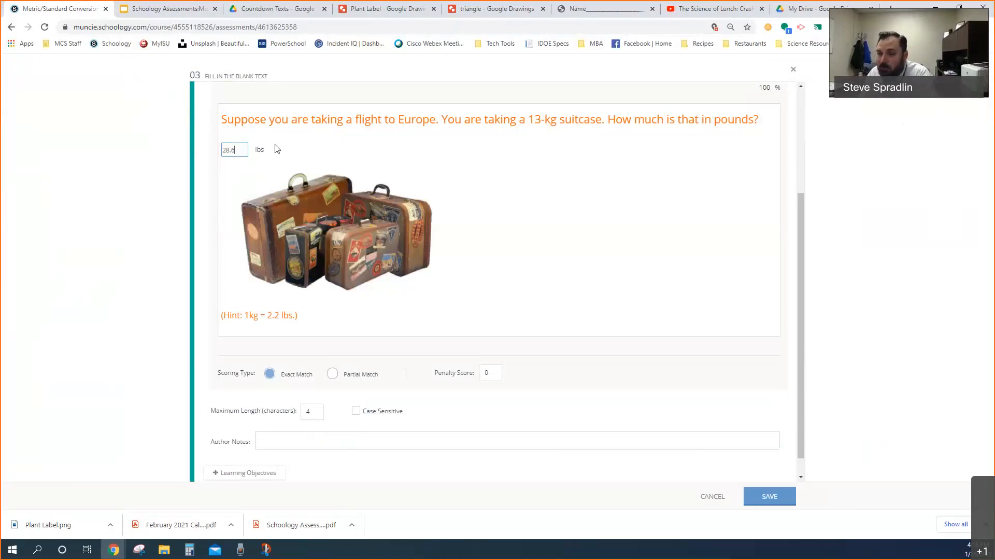
Add the instruction "(Round to the nearset tenth)" after "lbs" in the question setup, with extra space before it
scroll(299, 166, "up", 3)
left_click(299, 167)
type("(Round to ")
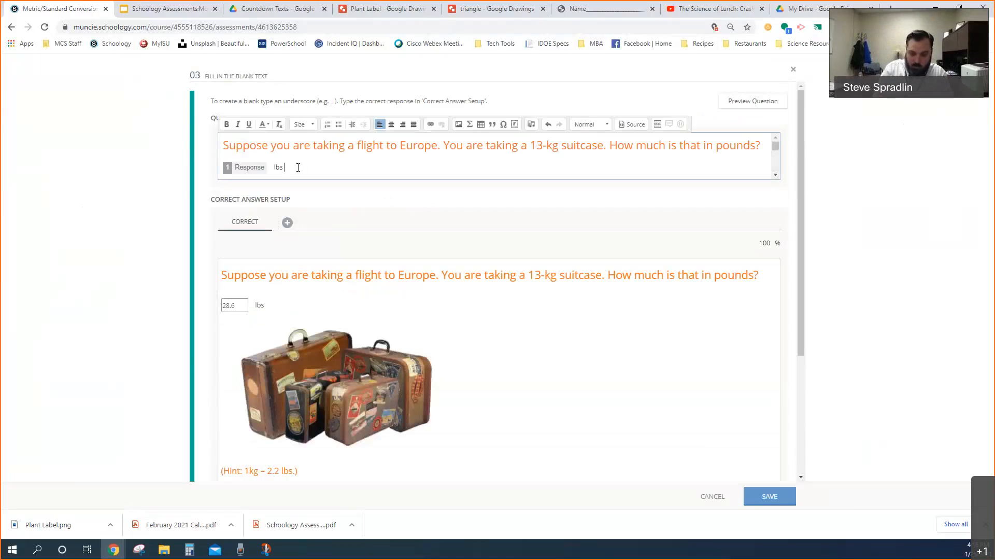
type("the near")
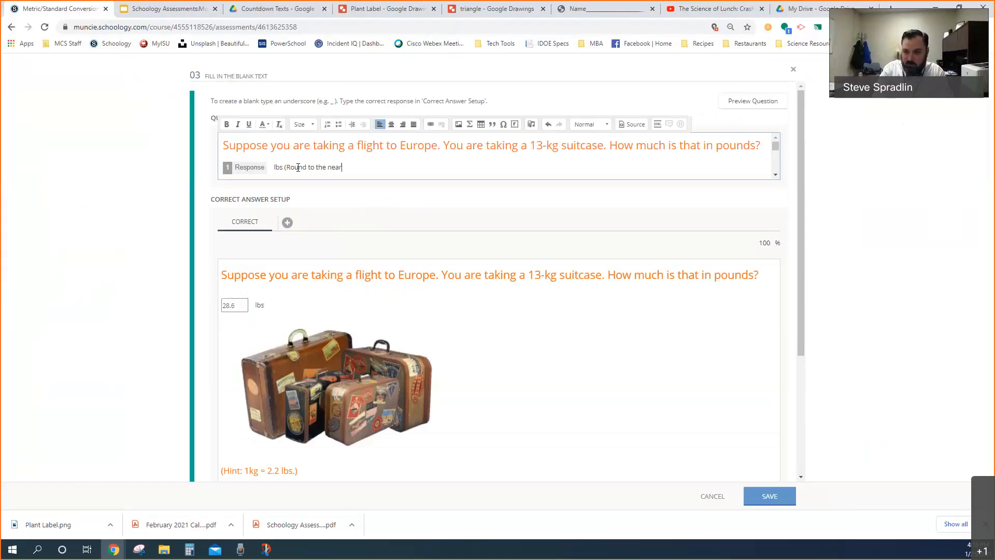
type("set")
type("tenth)")
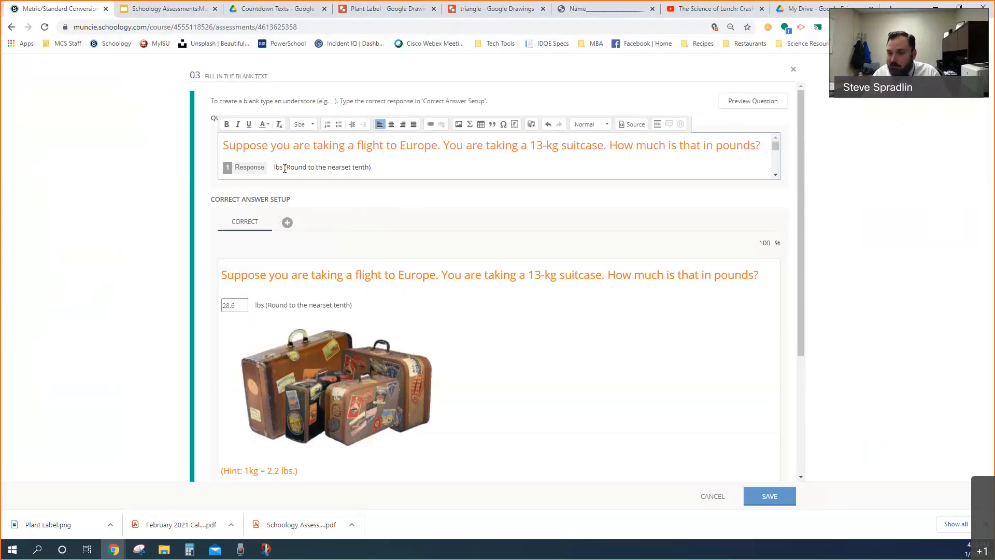
left_click(285, 169)
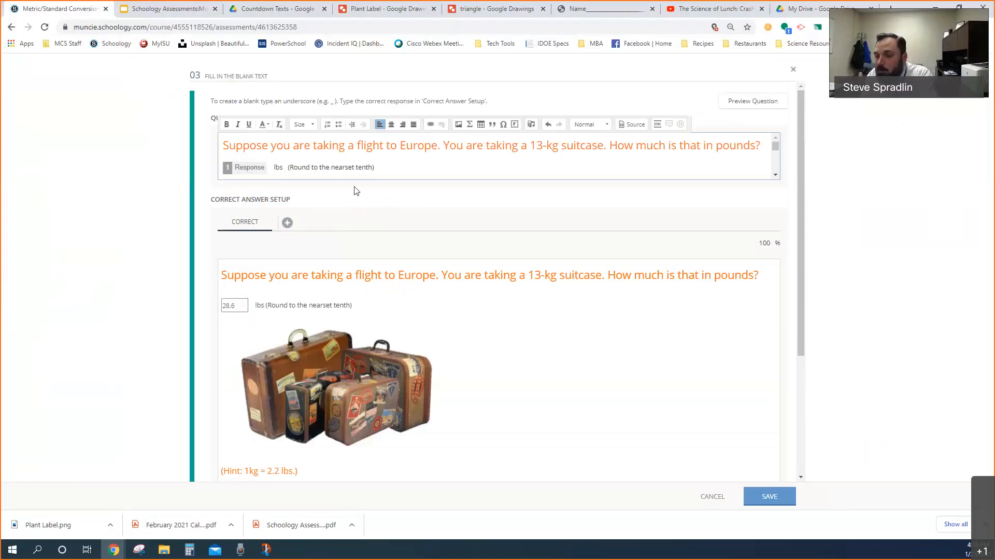
Review the new question's correct answer and scoring settings, and discard the question without saving
scroll(357, 218, "down", 2)
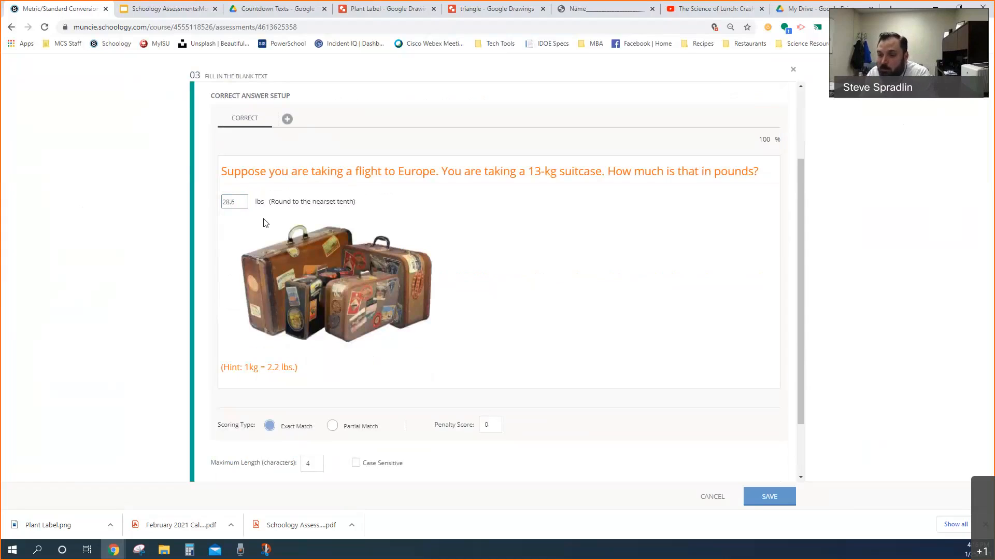
scroll(321, 255, "down", 1)
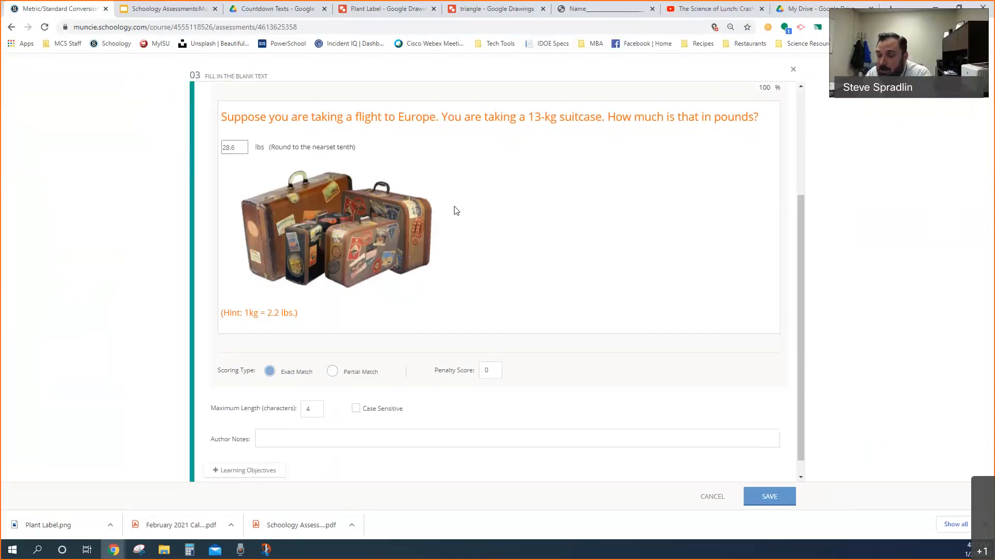
scroll(455, 211, "down", 1)
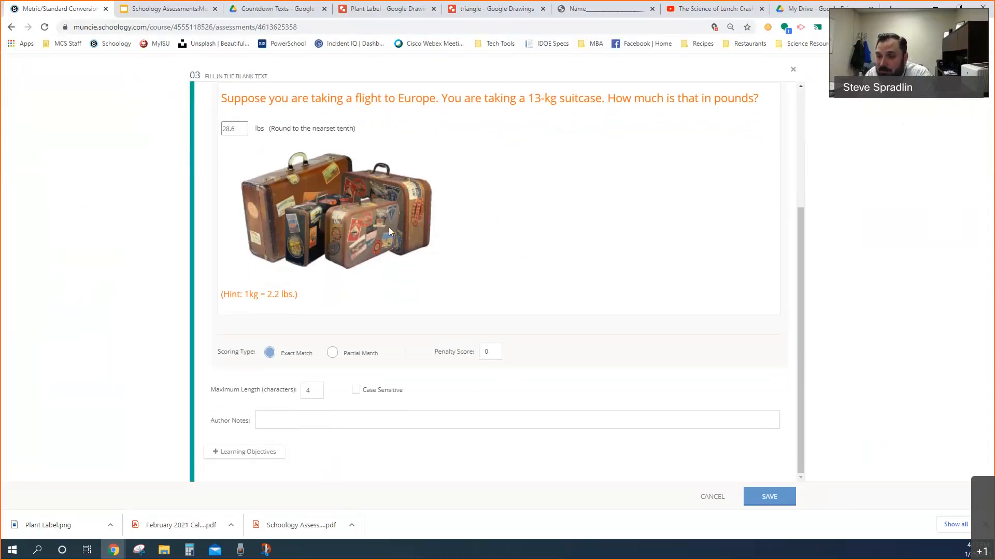
scroll(388, 227, "up", 1)
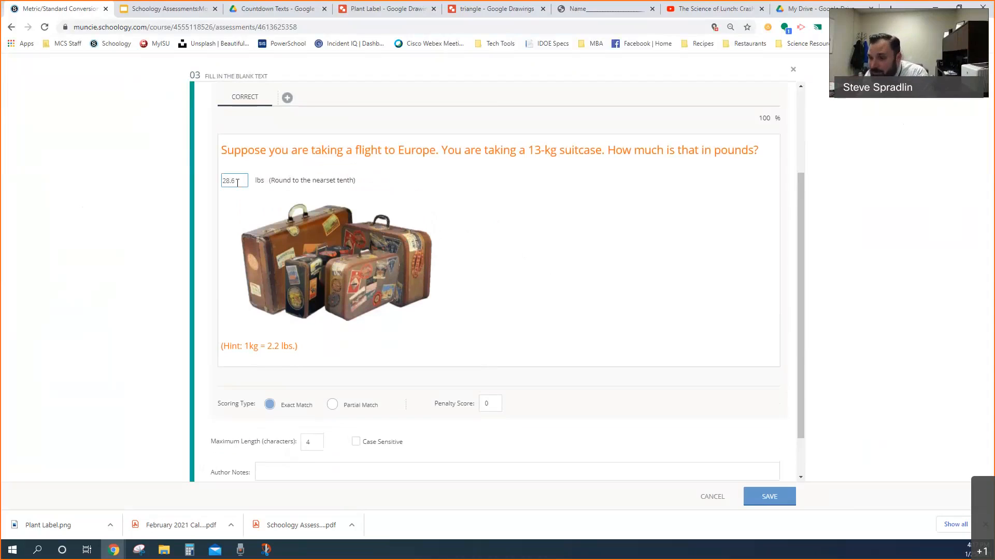
left_click(234, 181)
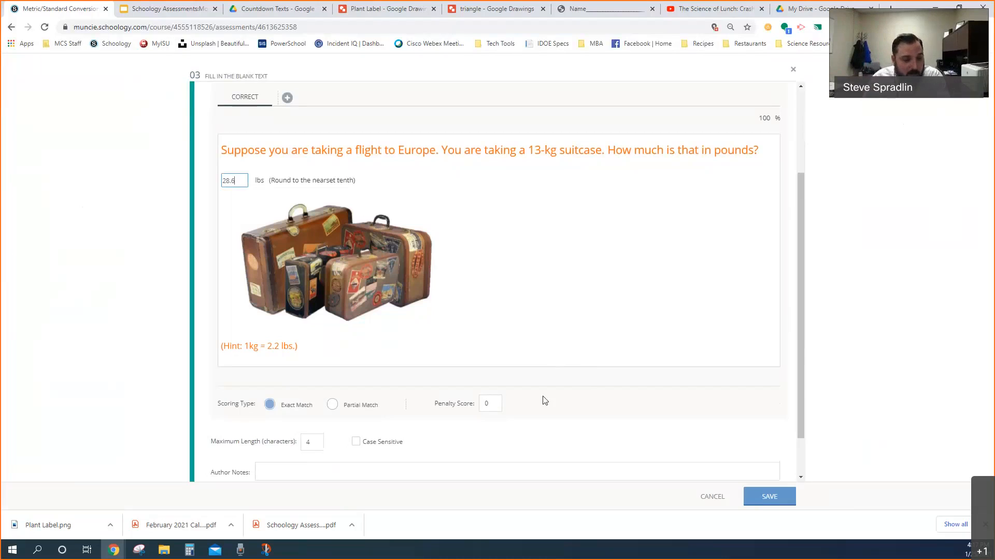
left_click(717, 497)
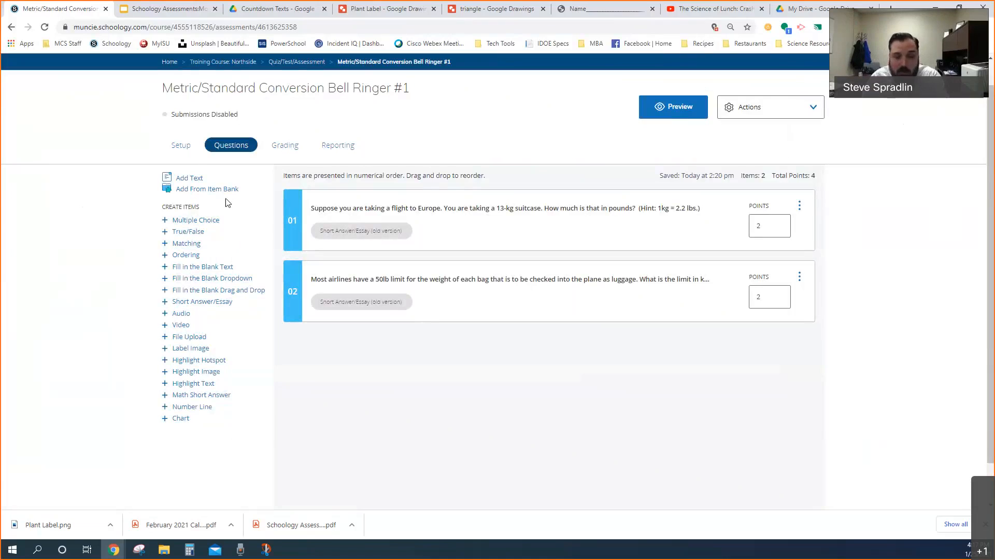
Open the 3/30/17 Countdown Quiz (Different Forms of Water) from the Quiz/Test/Assessment folder
scroll(249, 104, "up", 1)
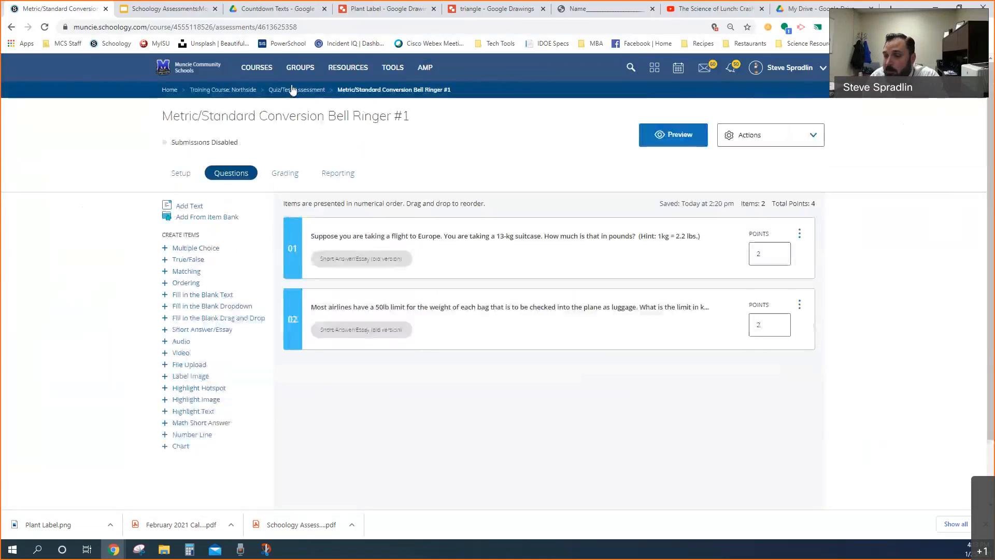
left_click(292, 93)
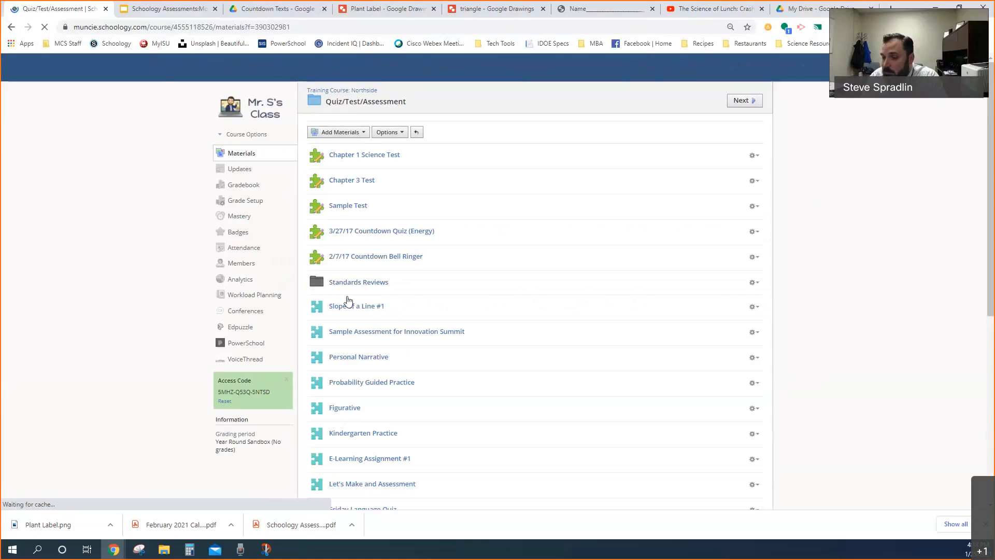
scroll(363, 301, "down", 3)
scroll(365, 299, "down", 3)
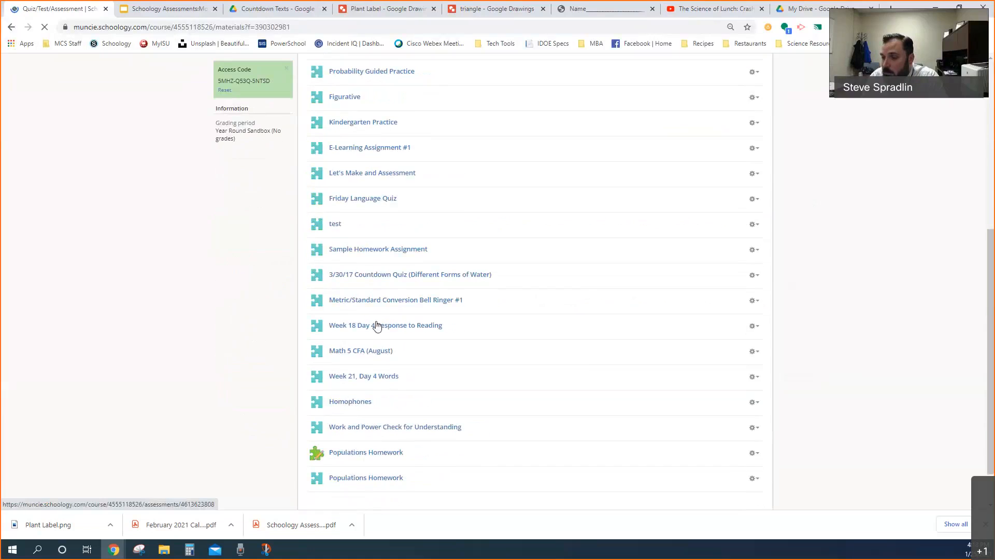
left_click(378, 278)
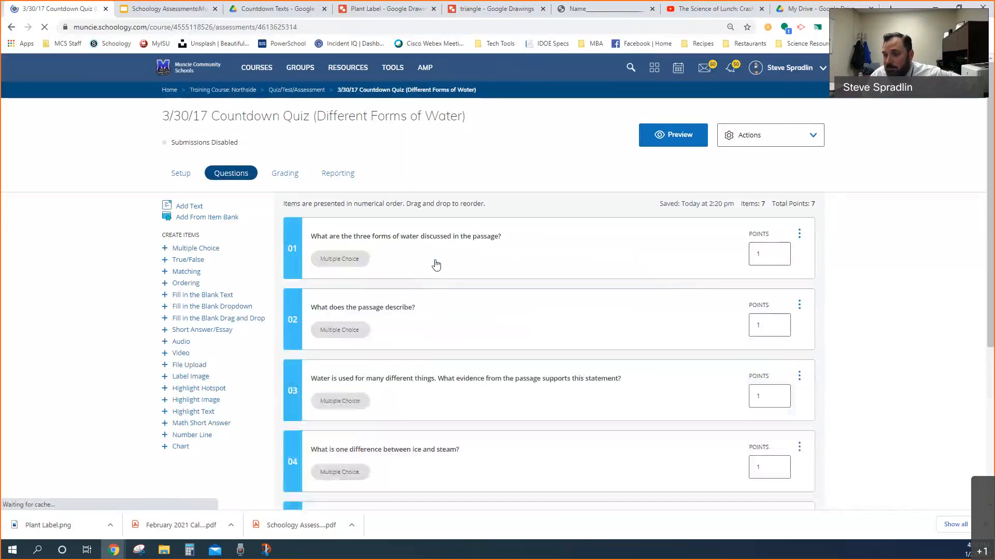
Preview the quiz as a student, reading the passage and paging through its questions, and exit the preview
left_click(670, 144)
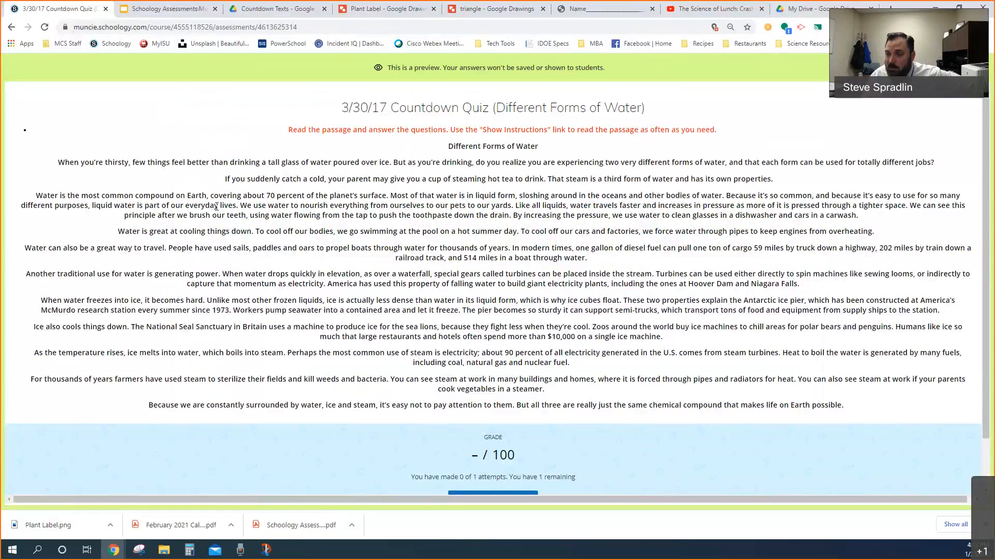
scroll(387, 209, "down", 1)
left_click(497, 446)
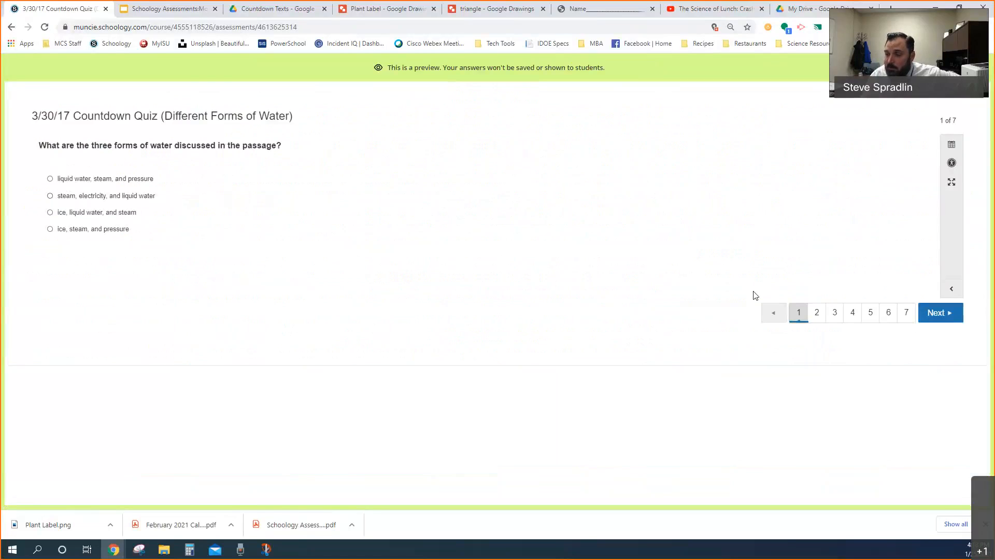
left_click(817, 313)
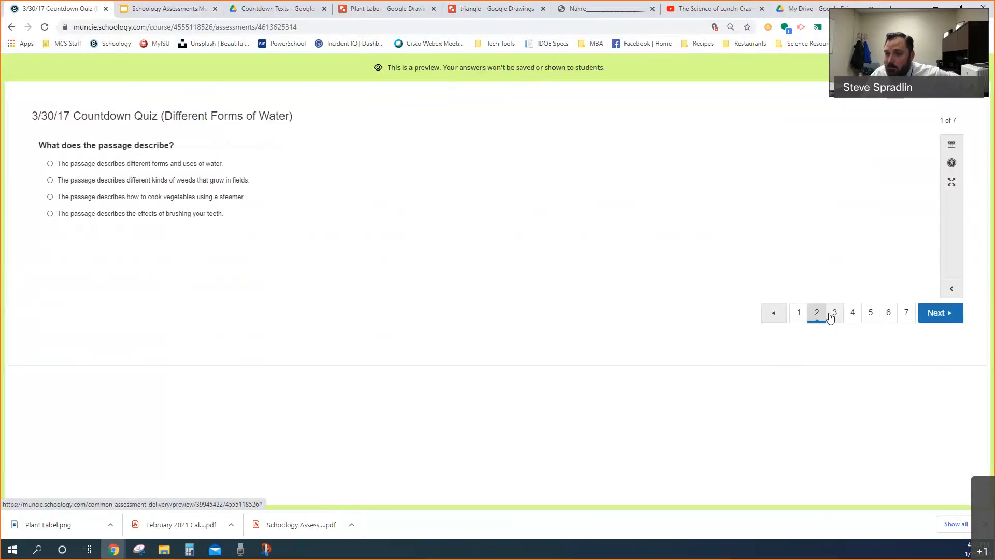
left_click(835, 316)
left_click(852, 315)
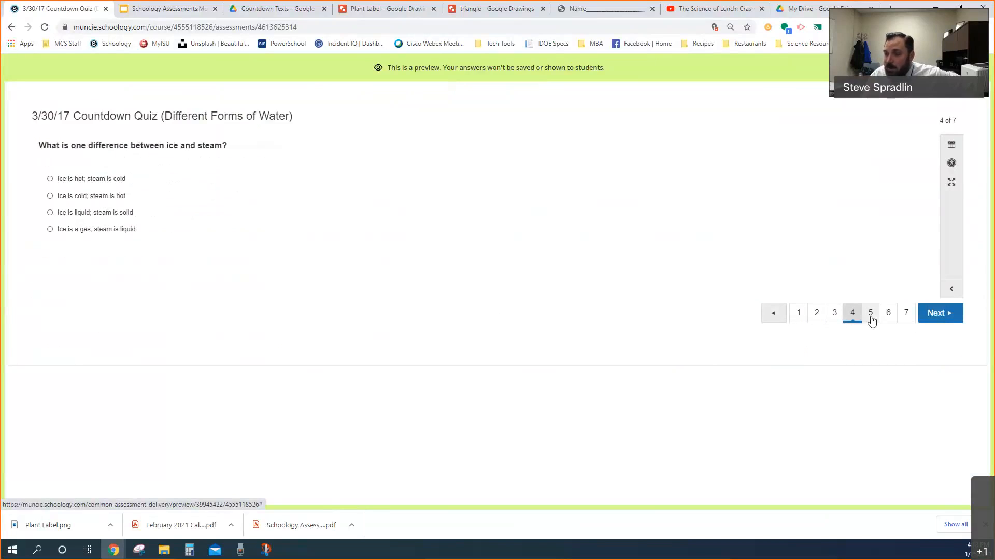
left_click(876, 317)
left_click(888, 315)
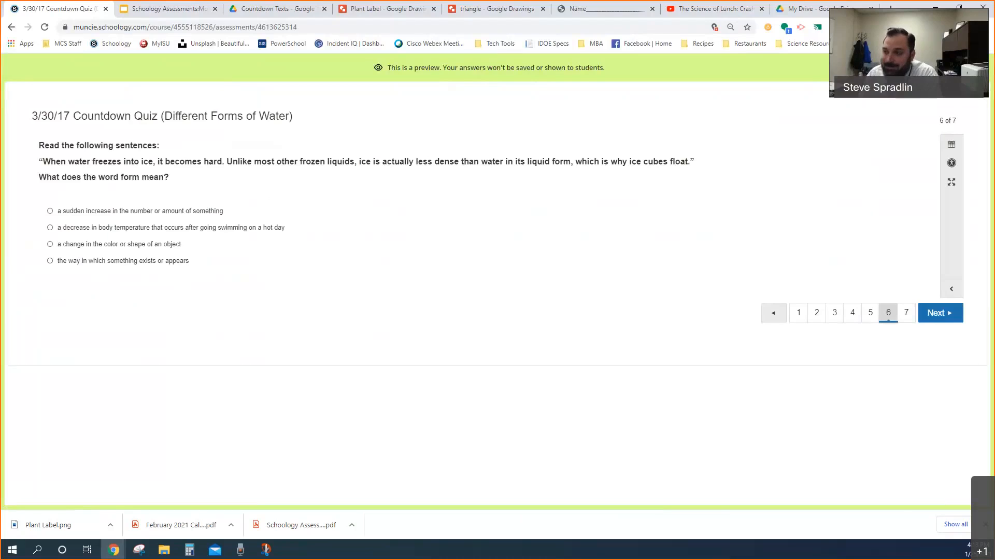
left_click(798, 312)
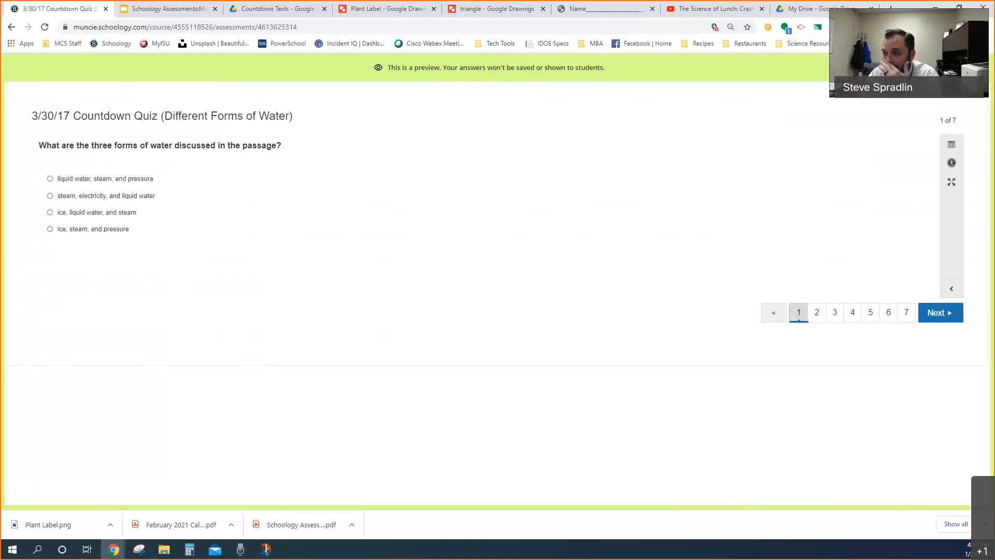
left_click(971, 68)
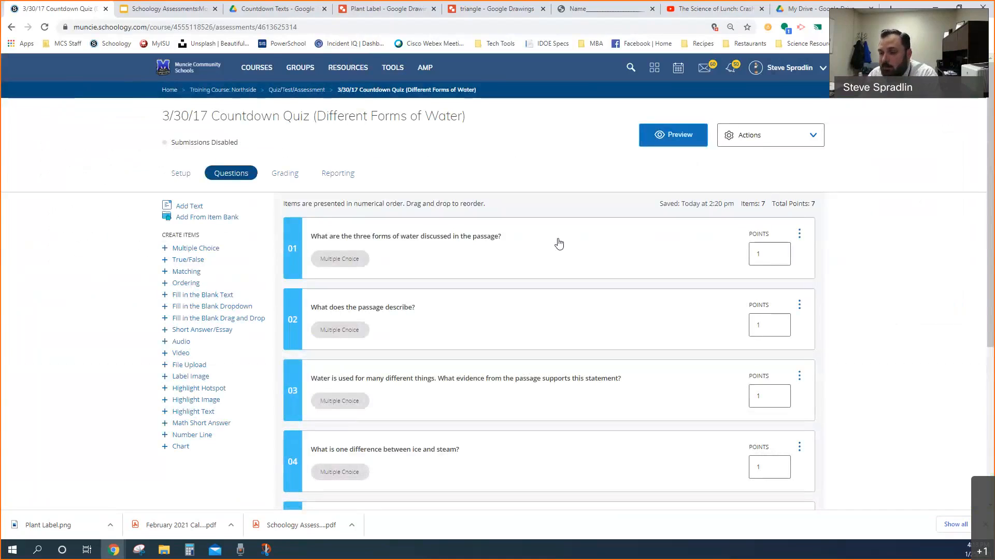
Return to the training course and open Sample Homework Assignment from the Quiz/Test/Assessment folder
left_click(240, 91)
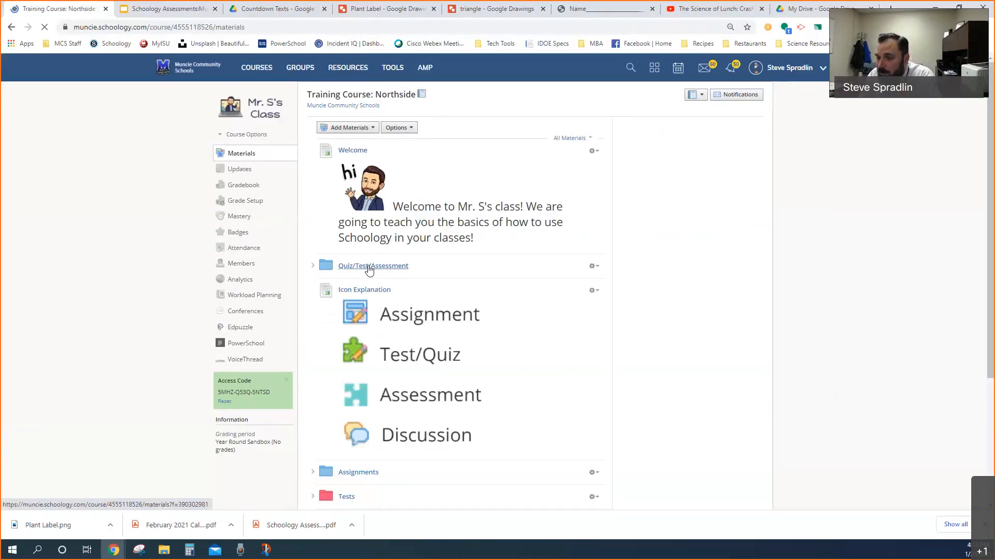
left_click(384, 270)
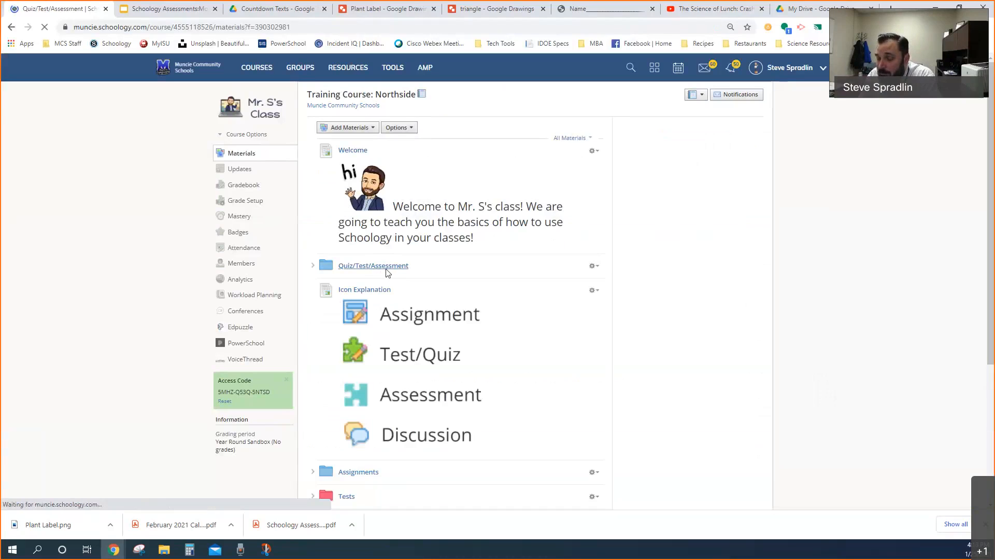
scroll(386, 271, "down", 4)
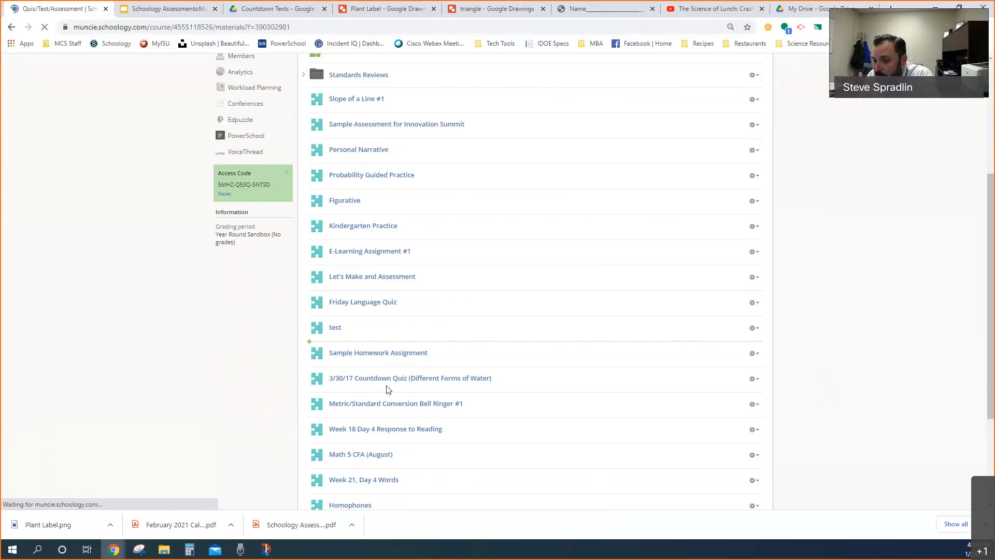
left_click(374, 356)
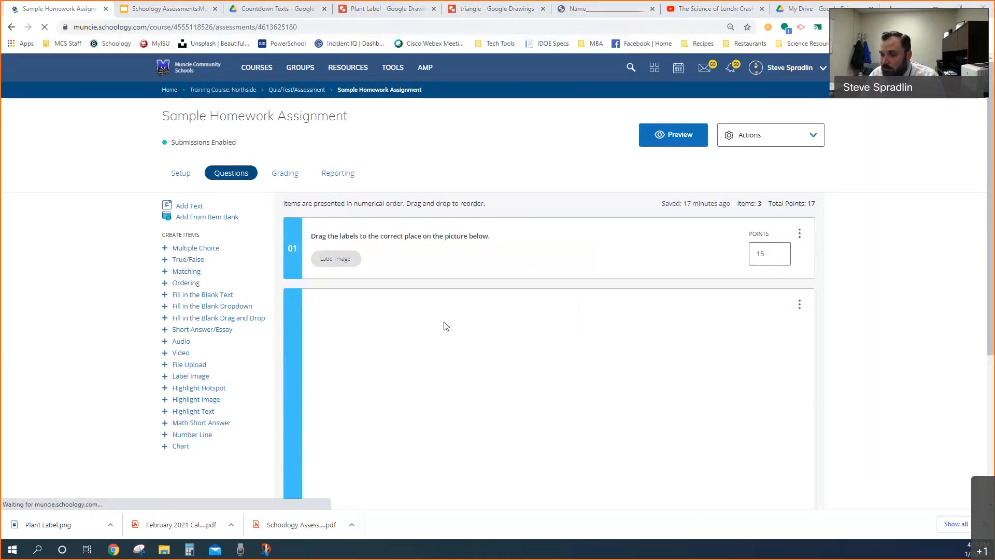
scroll(486, 314, "down", 3)
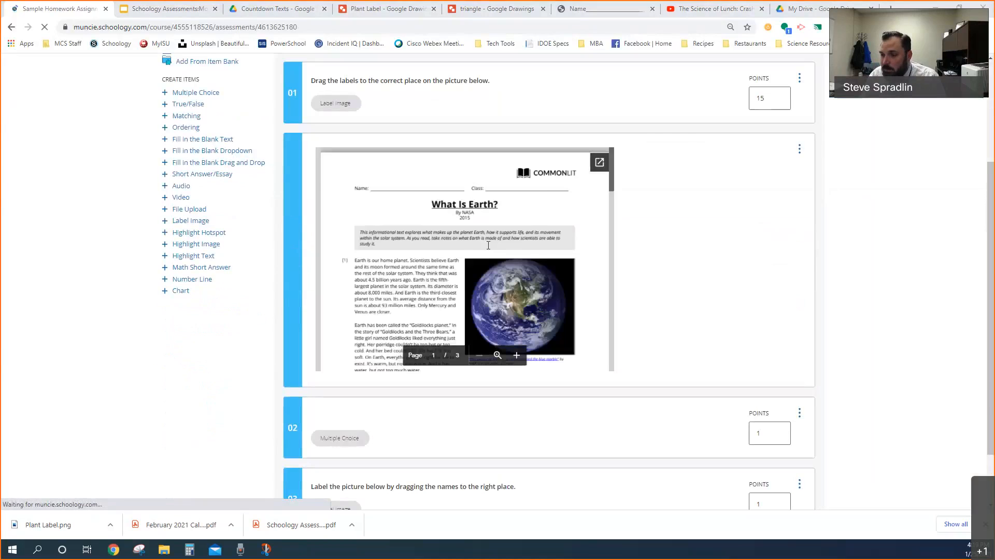
scroll(446, 247, "up", 1)
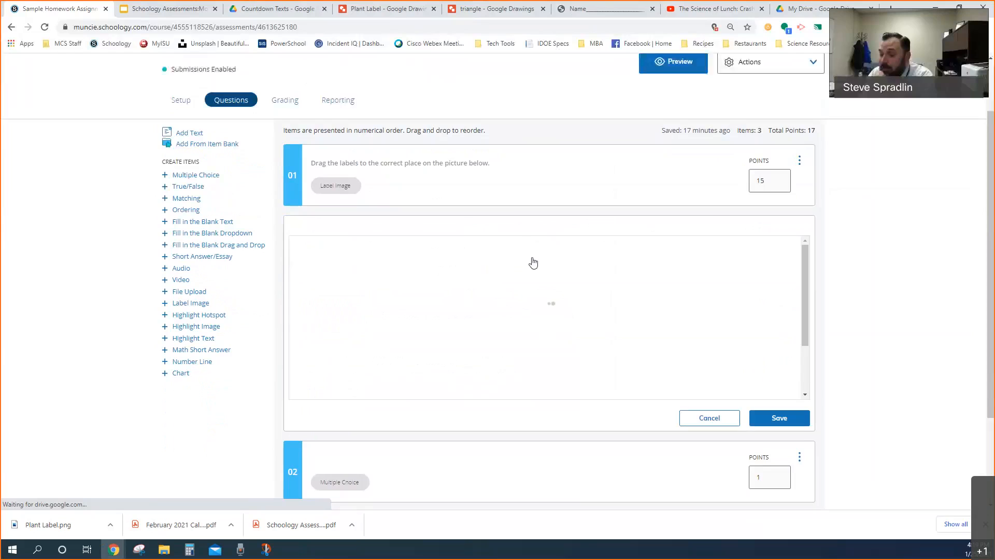
left_click(688, 419)
Open multiple-choice question 02 for editing and delete the embedded What Is Earth? document from its question setup
scroll(492, 410, "down", 2)
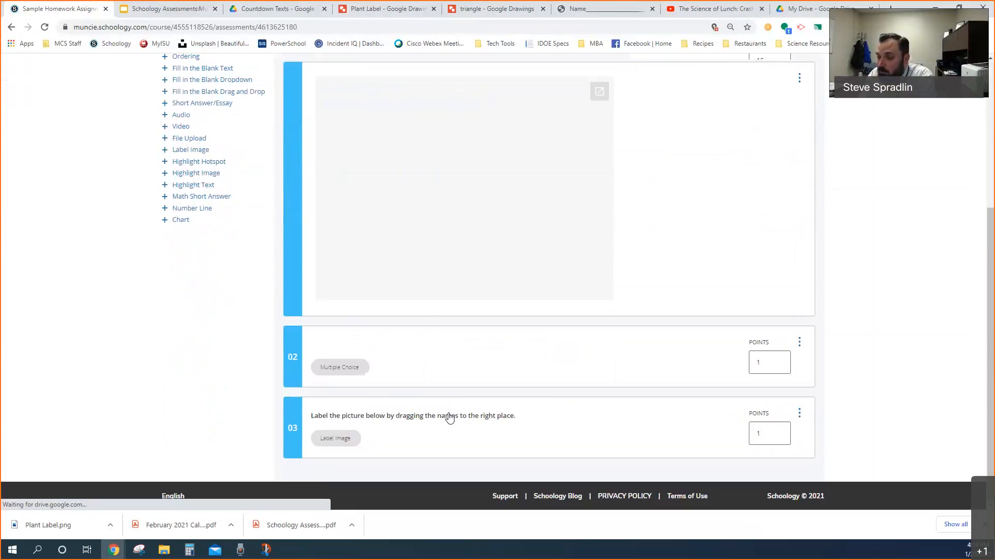
left_click(437, 353)
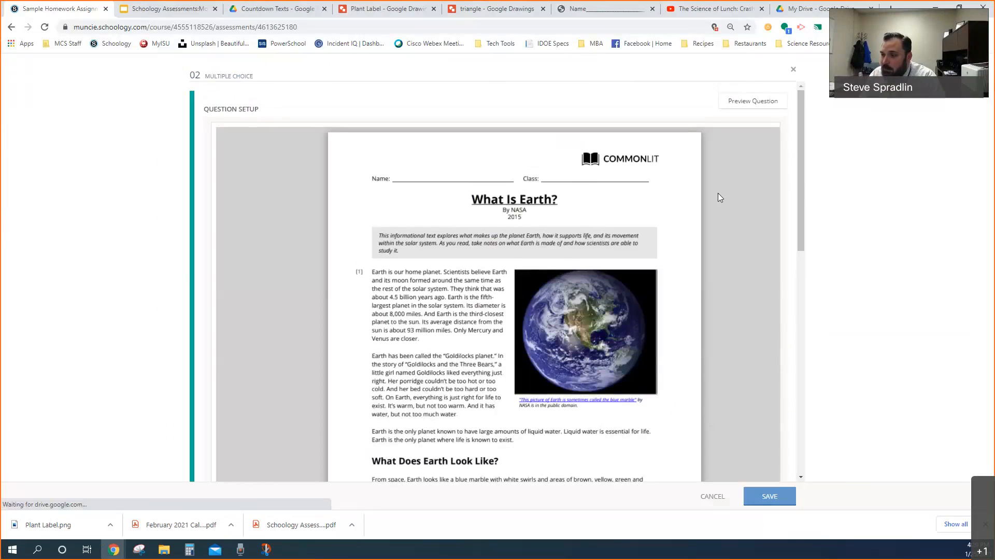
left_click(215, 126)
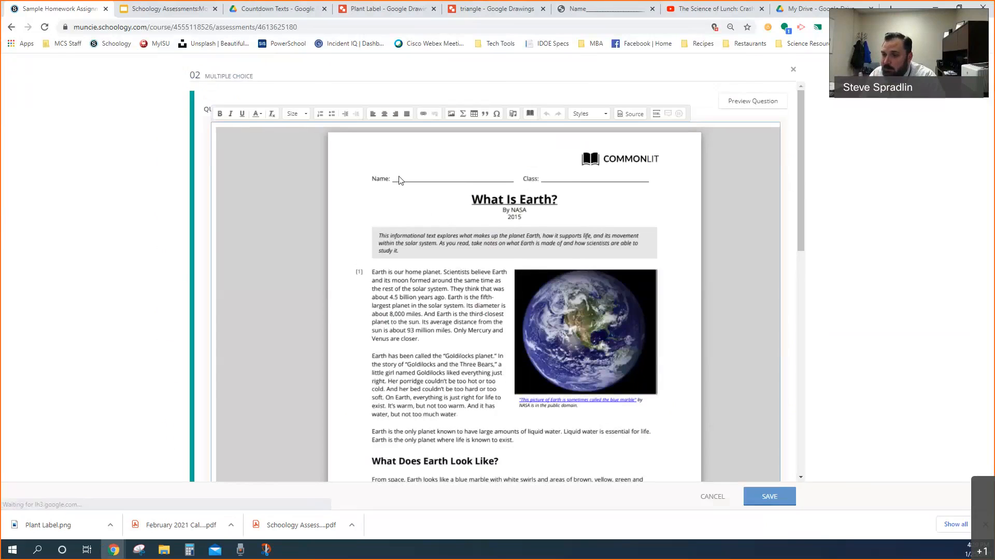
scroll(755, 311, "down", 5)
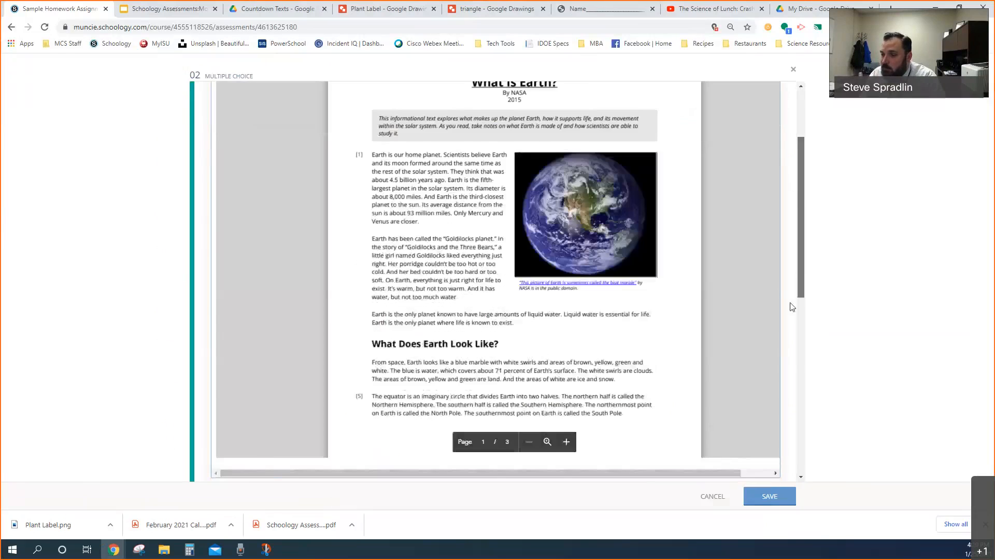
scroll(756, 311, "up", 3)
scroll(756, 311, "down", 3)
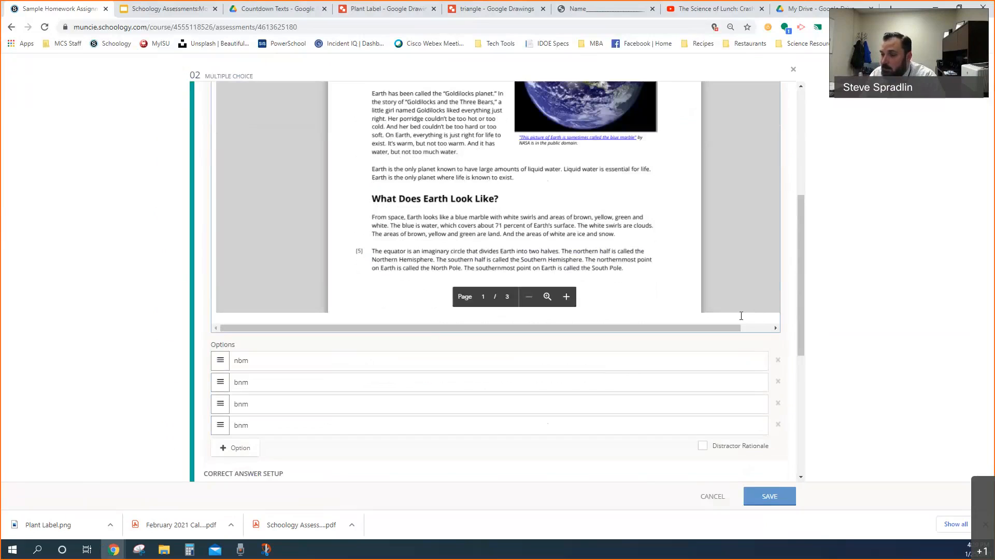
key("BackSpace")
scroll(644, 289, "up", 3)
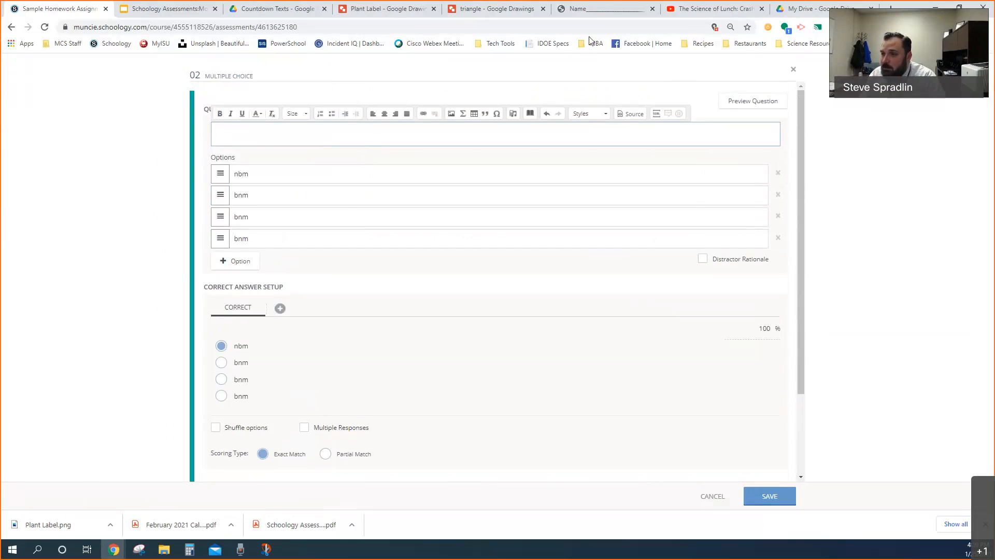
Switch to the Countdown Texts folder in Google Drive and open the CommonLit What Is Earth PDF in a new window
left_click(261, 9)
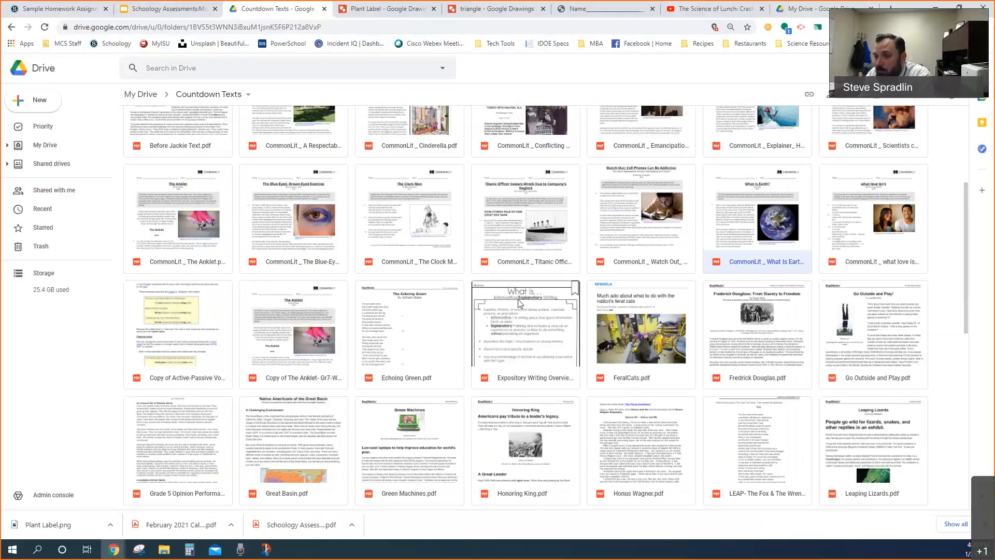
double_click(742, 219)
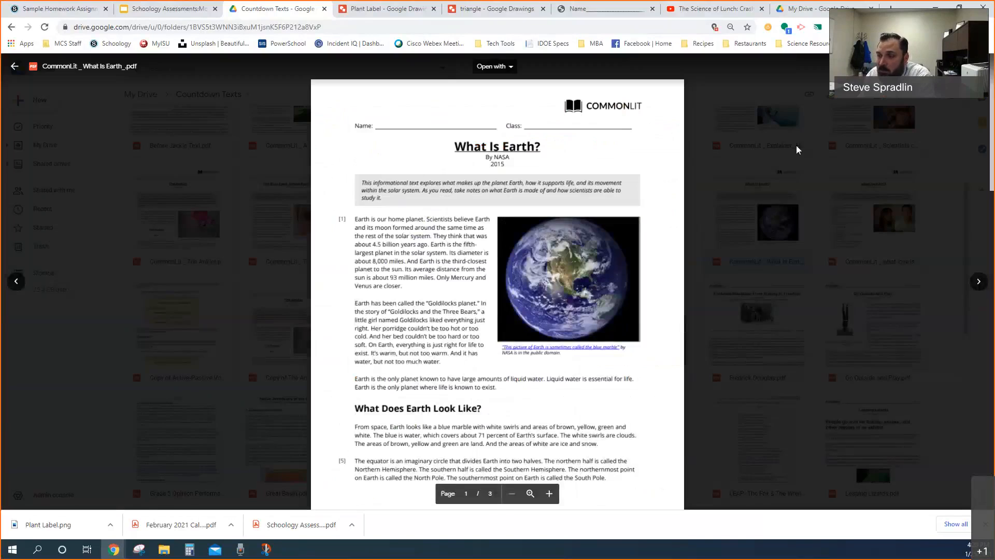
left_click(978, 67)
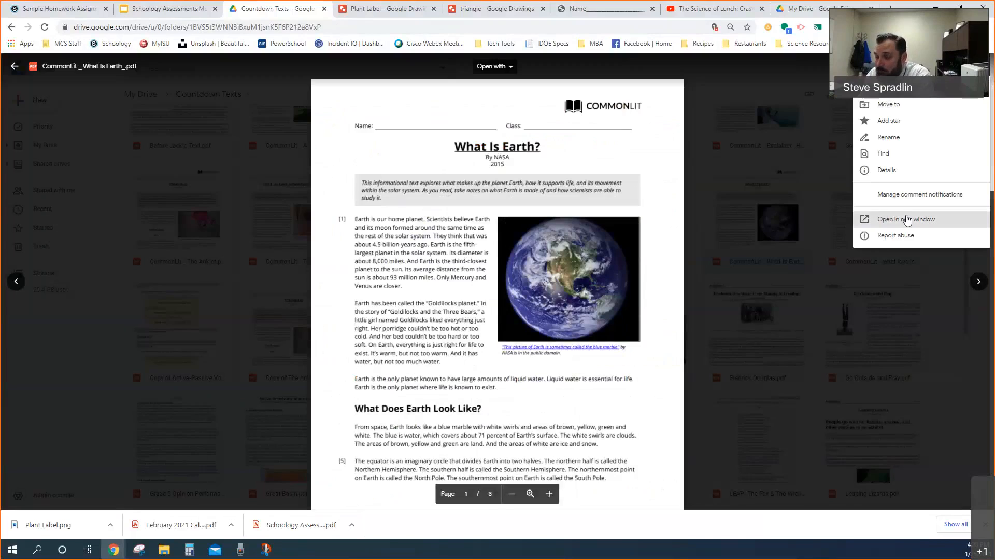
left_click(894, 226)
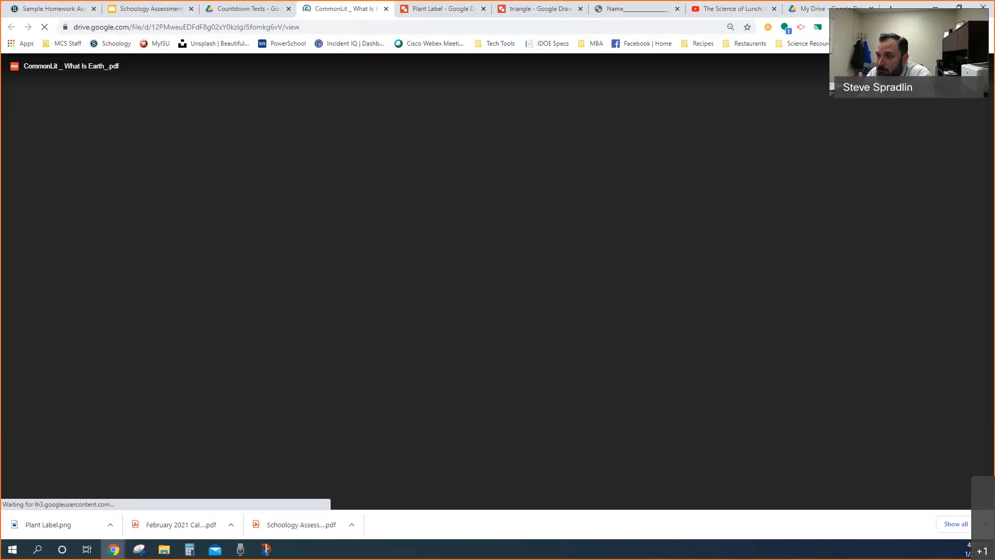
Copy the PDF's HTML embed code and close the embed dialog
left_click(857, 67)
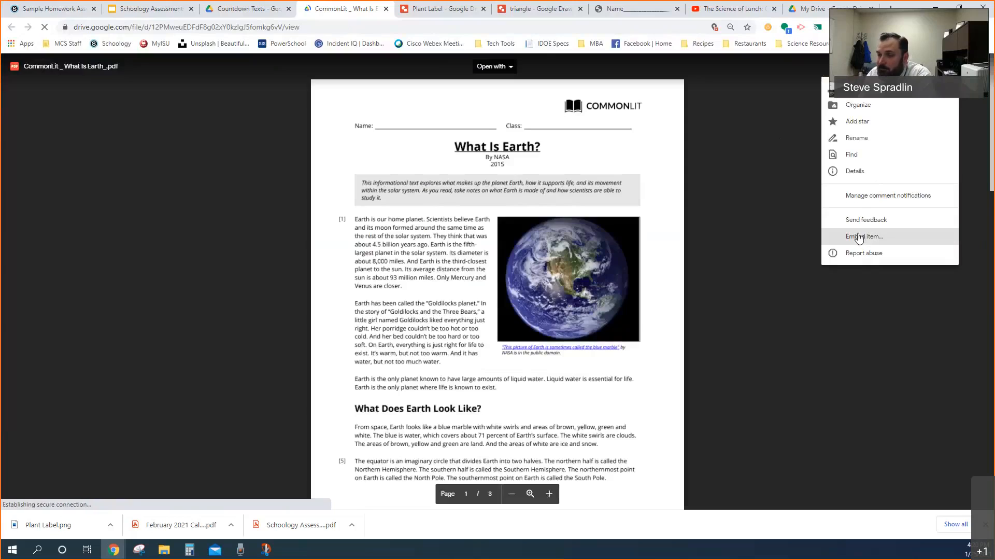
left_click(860, 237)
left_click(470, 304)
key("ctrl+a")
key("ctrl+c")
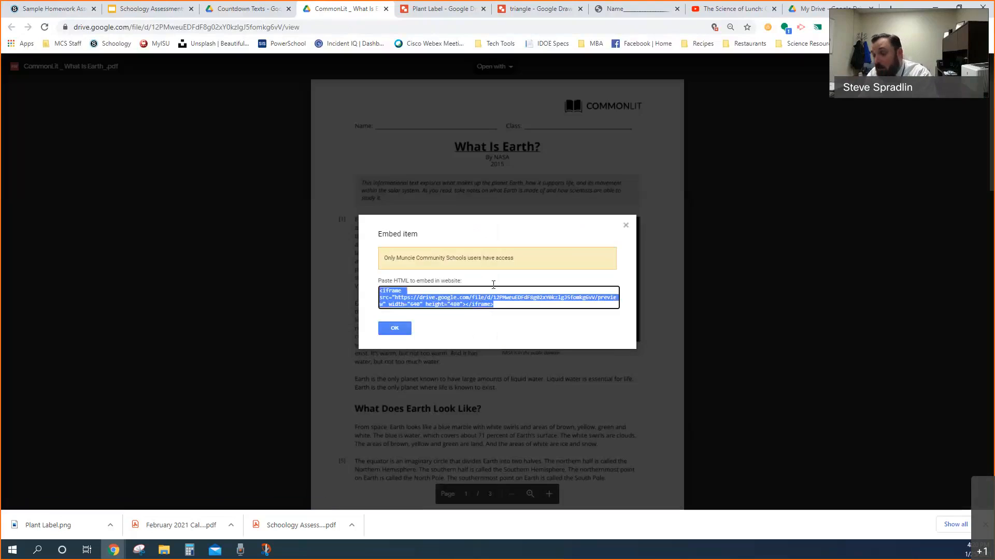
left_click(392, 329)
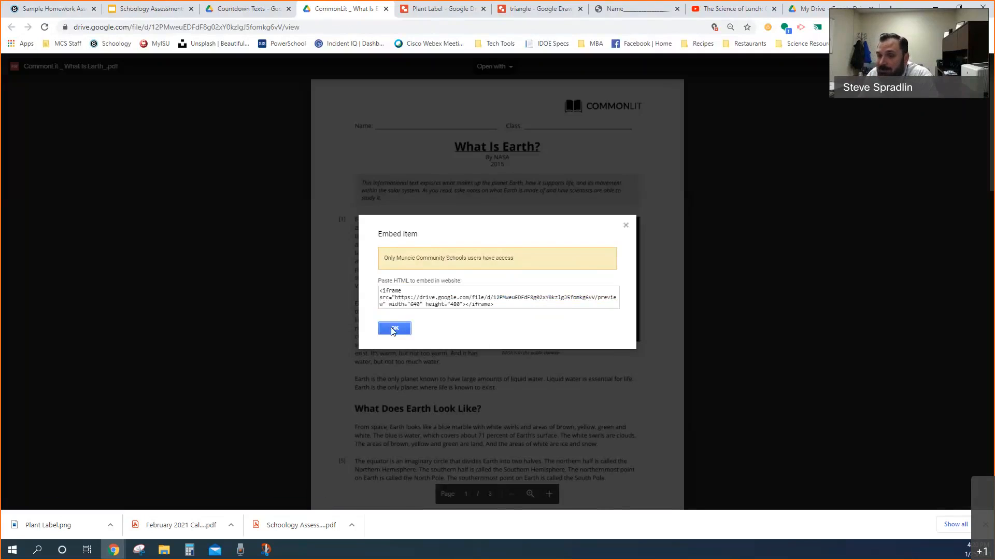
Back in Schoology, paste the iframe embed code into the source of question 02's prompt and scroll through the embedded document
left_click(74, 10)
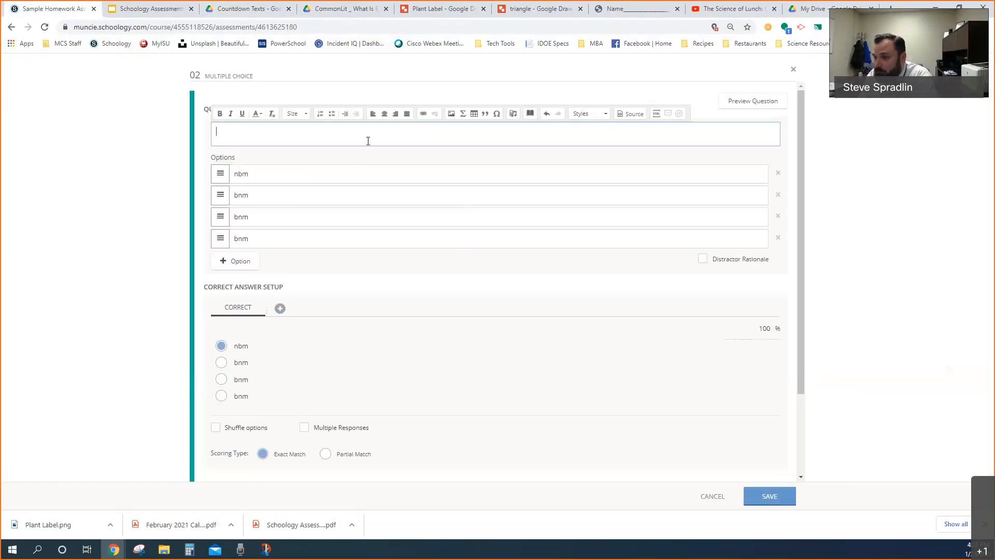
left_click(631, 113)
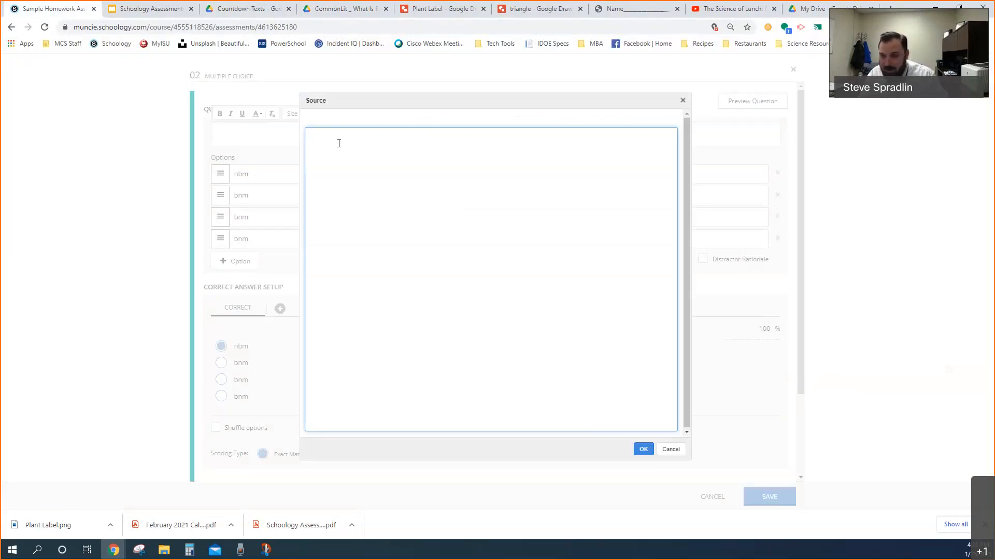
key("ctrl+v")
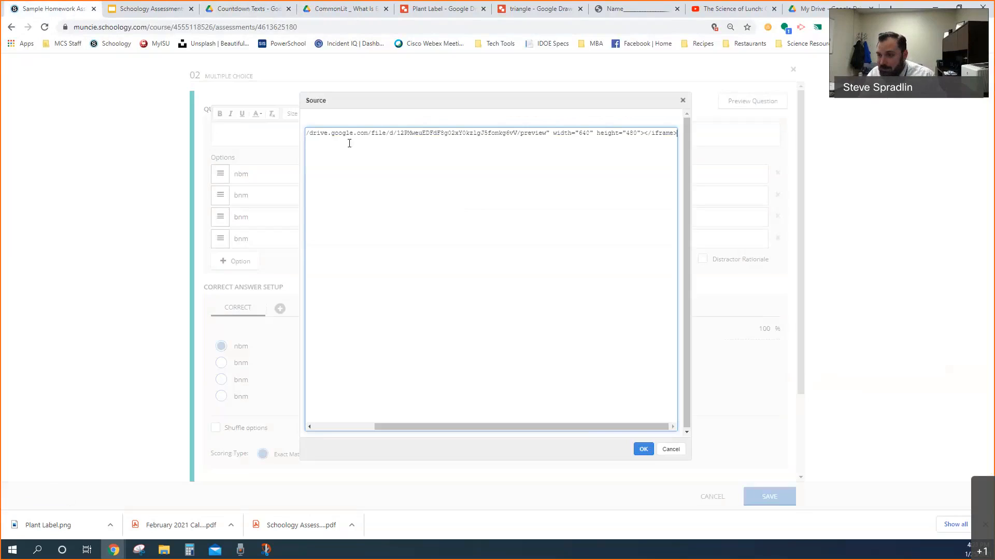
left_click(642, 448)
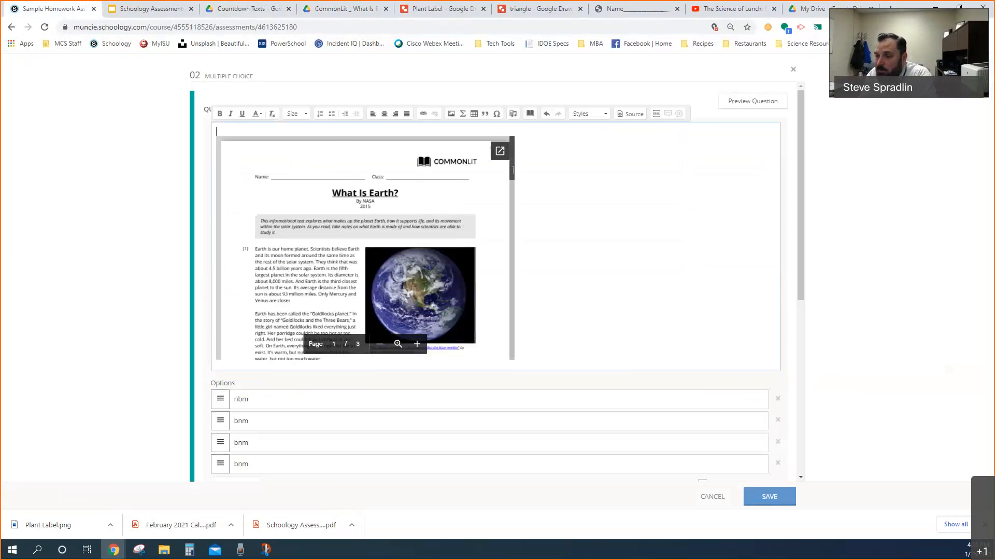
left_click_drag(511, 171, 509, 246)
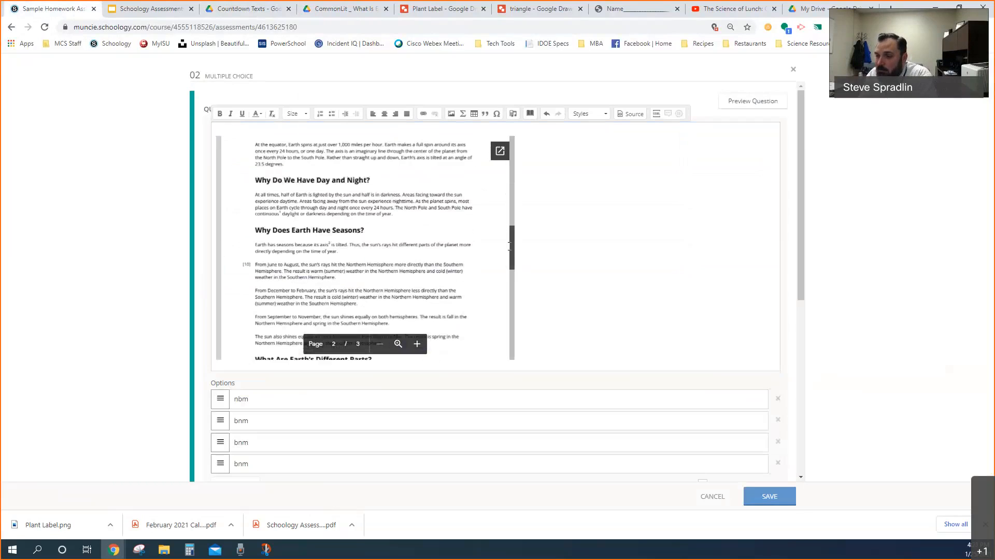
Set the embedded PDF's iframe height to 960 and width to 1280 in the source of question 02's prompt
scroll(510, 246, "down", 3)
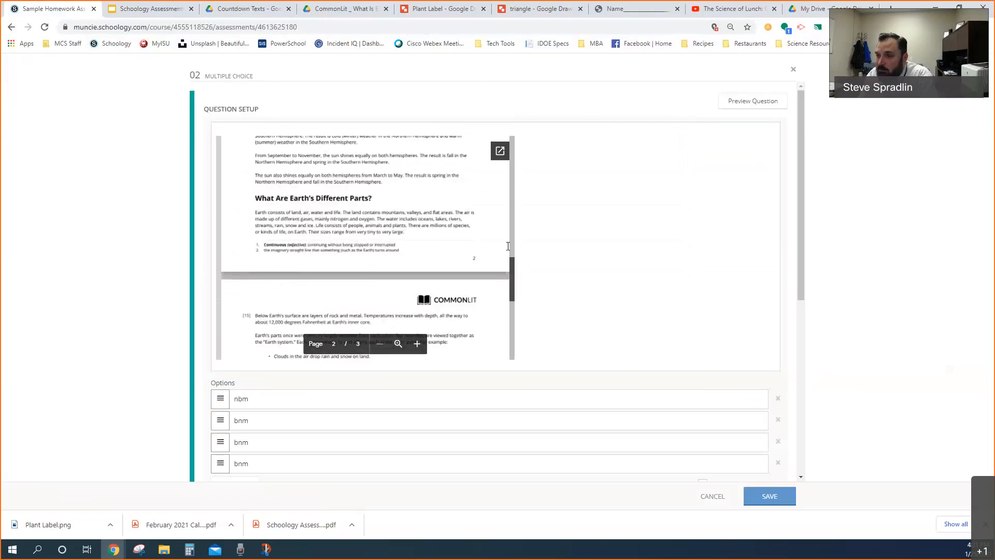
scroll(508, 246, "up", 10)
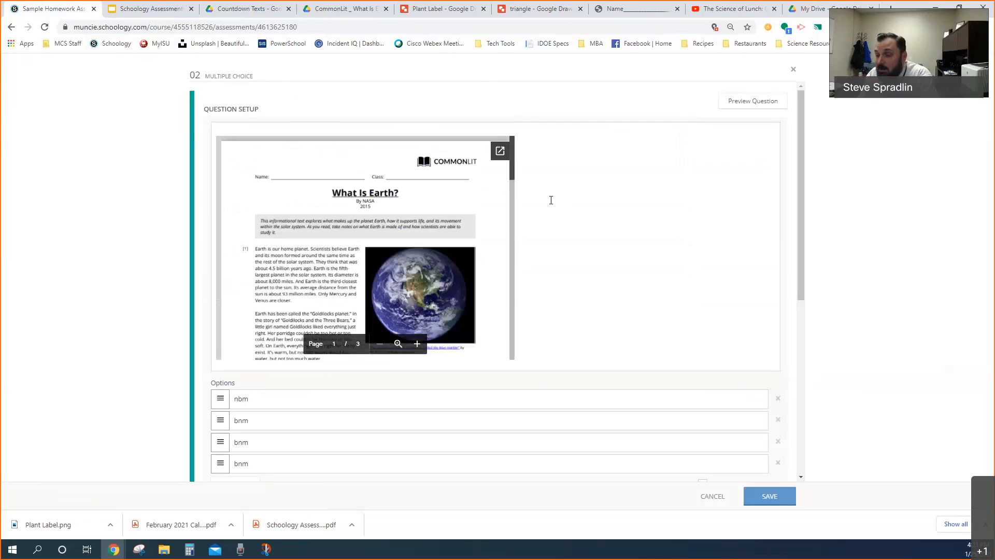
left_click(580, 166)
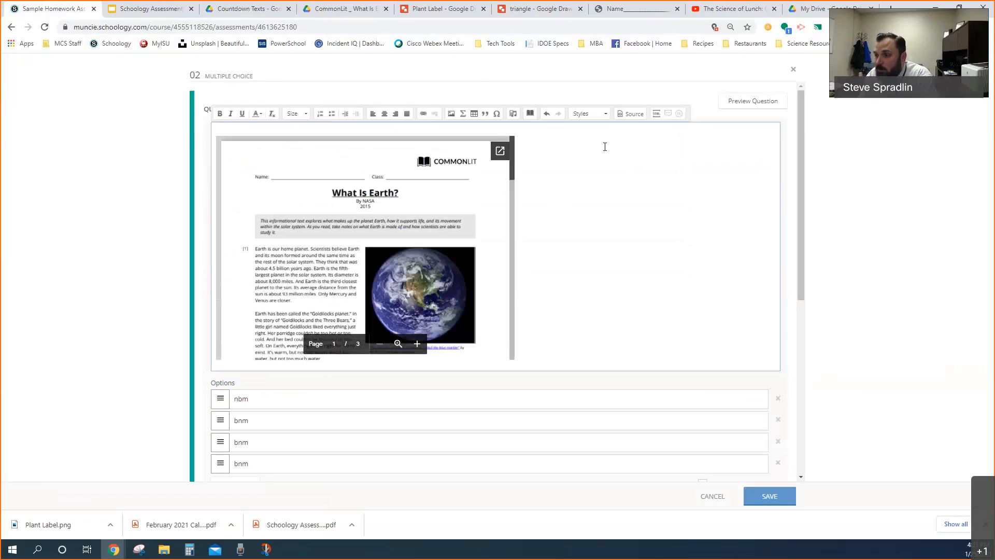
left_click(628, 115)
left_click_drag(540, 427, 469, 420)
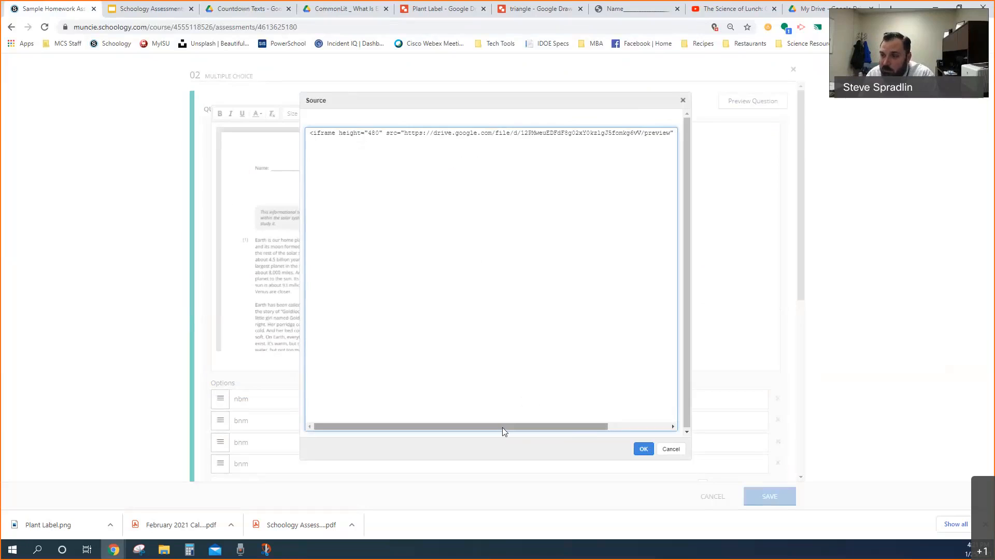
left_click_drag(502, 428, 426, 201)
left_click_drag(369, 132, 370, 132)
double_click(372, 133)
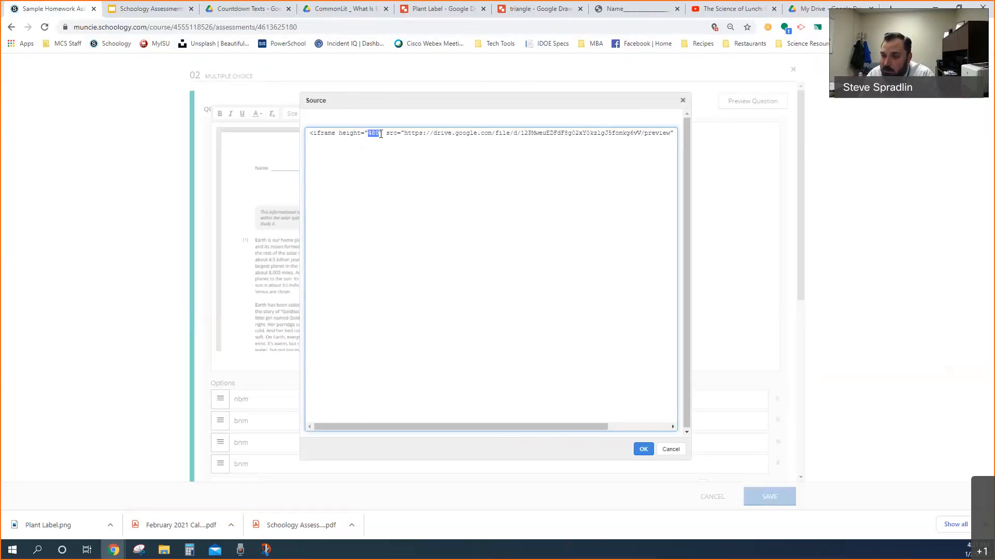
type("960")
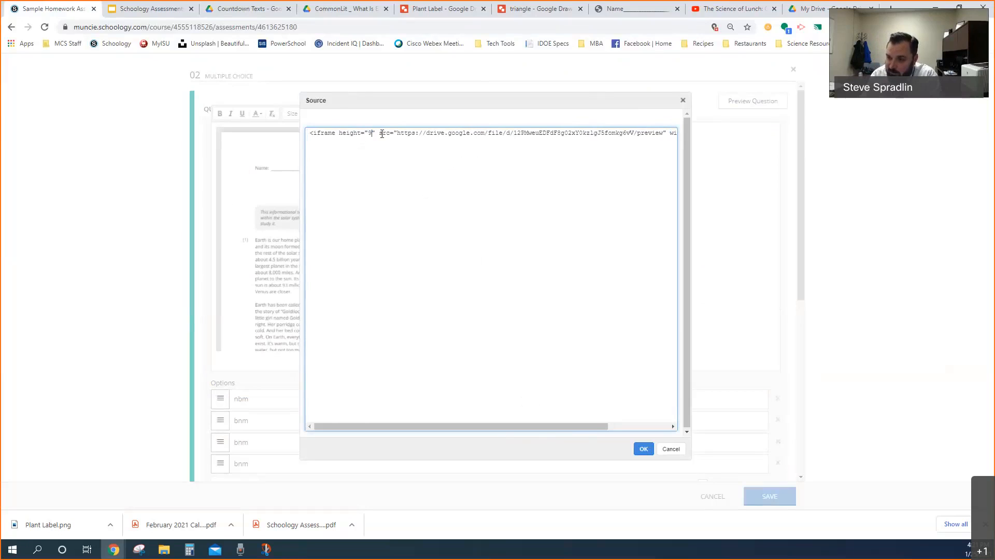
left_click_drag(532, 425, 612, 426)
double_click(632, 133)
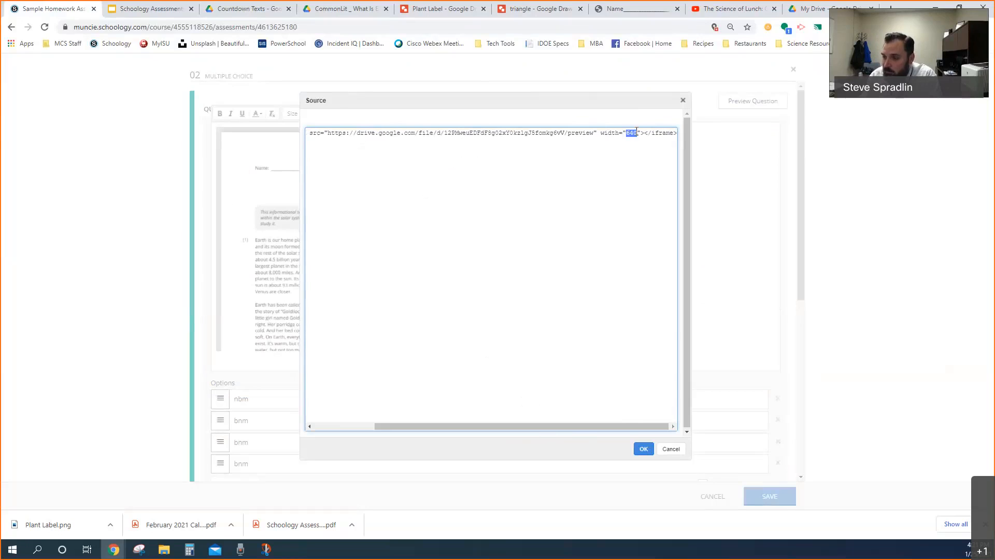
type("1280")
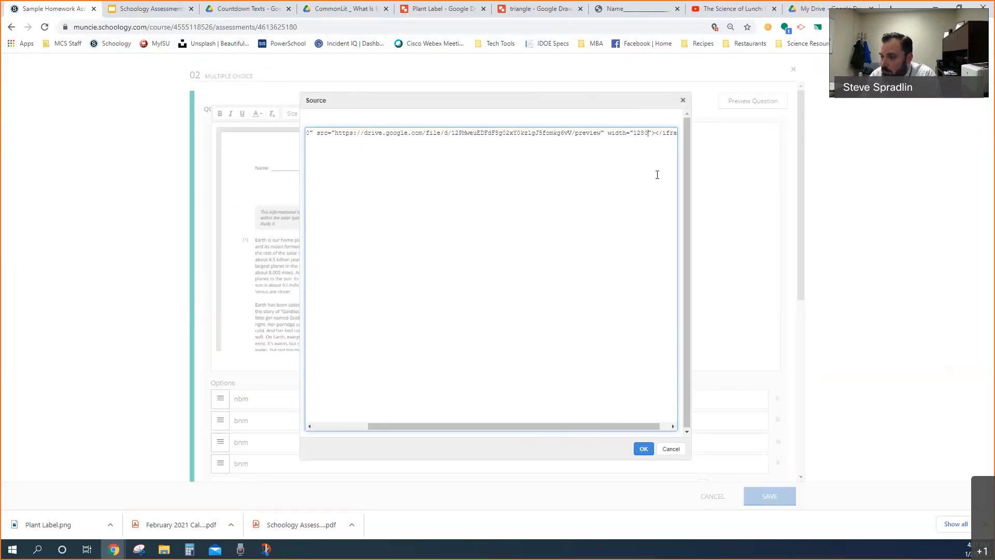
left_click(644, 450)
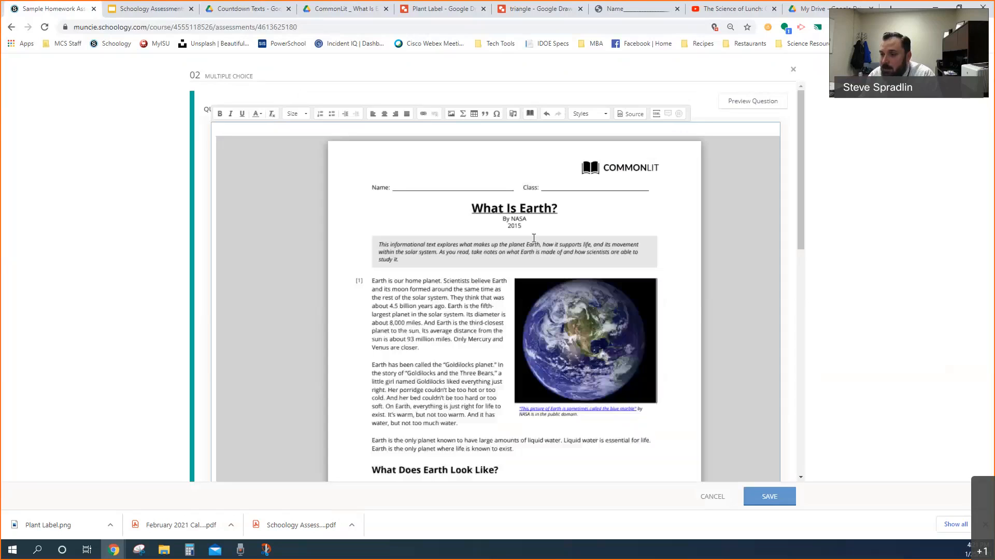
Add the placeholder question text "sdlkfjslkfjaljkflkajlkjklsalkdjflkasjdfa" on a new line below the embedded What Is Earth? document
scroll(565, 242, "down", 7)
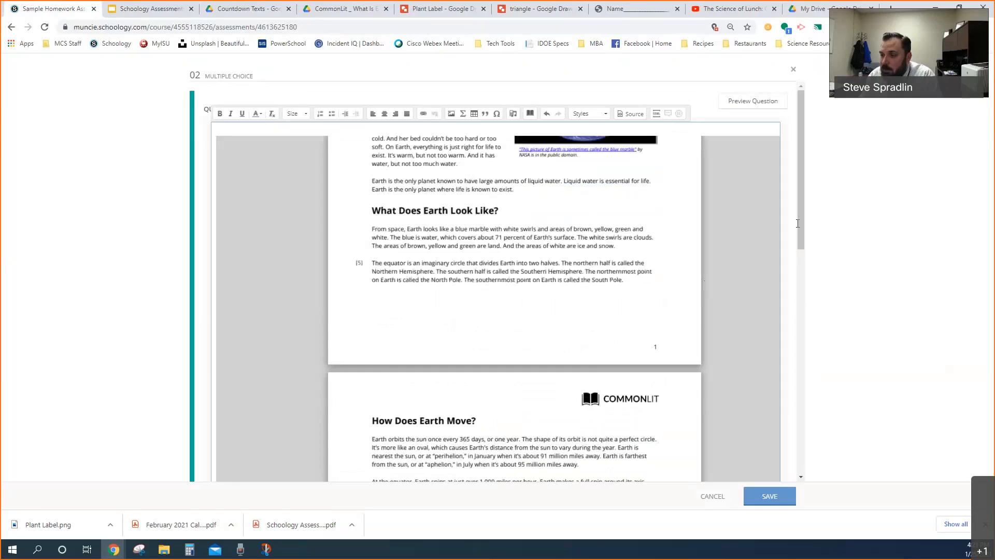
scroll(767, 225, "down", 4)
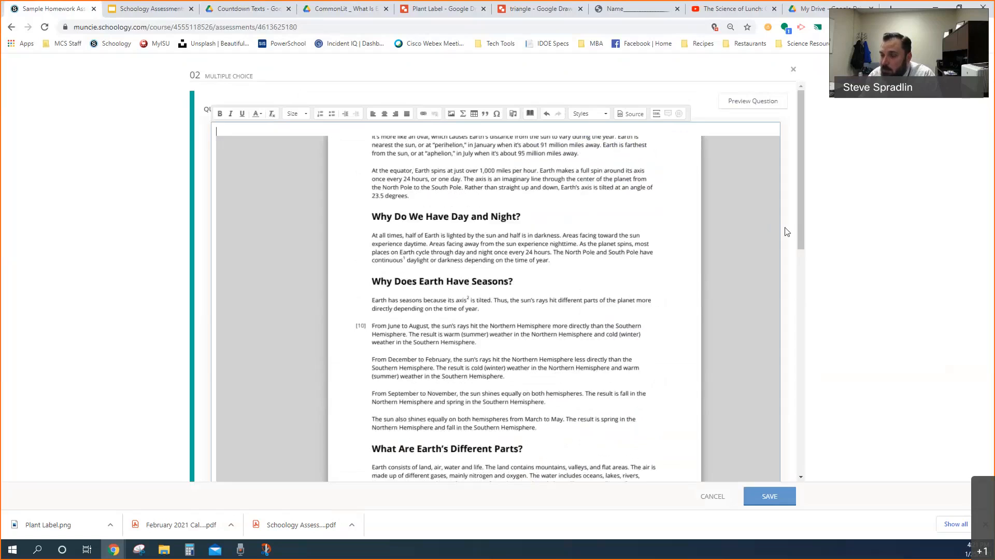
scroll(800, 229, "down", 6)
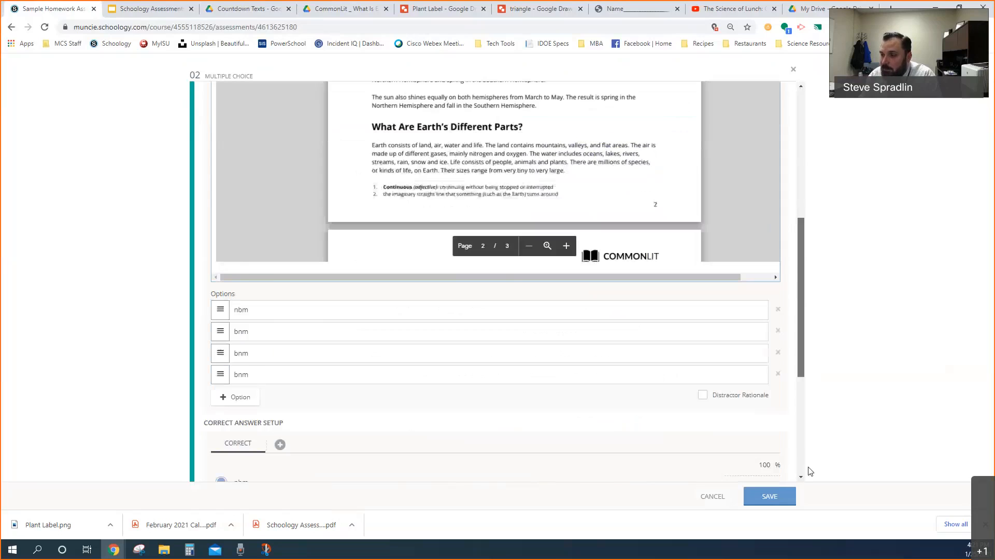
scroll(752, 230, "down", 5)
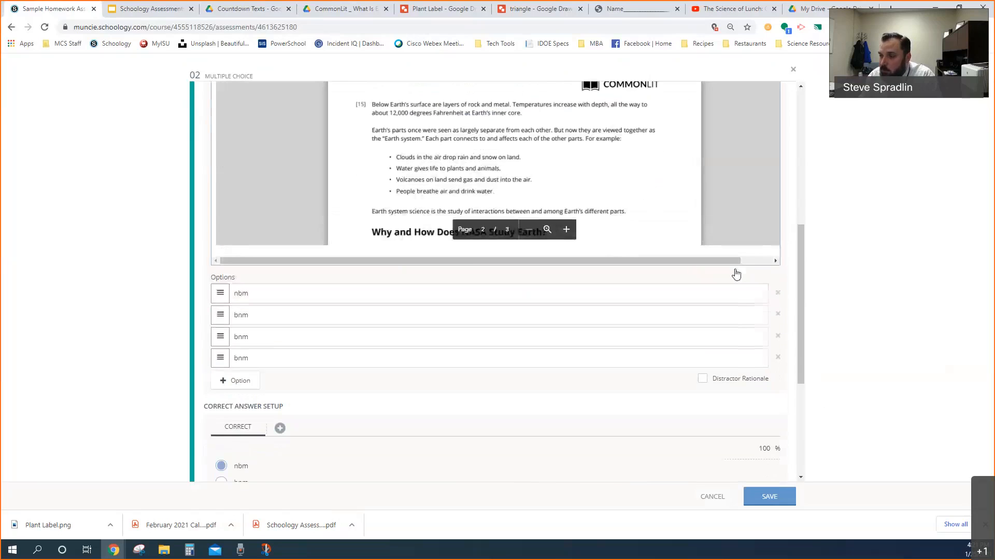
scroll(736, 274, "down", 4)
scroll(744, 287, "up", 7)
scroll(720, 389, "down", 2)
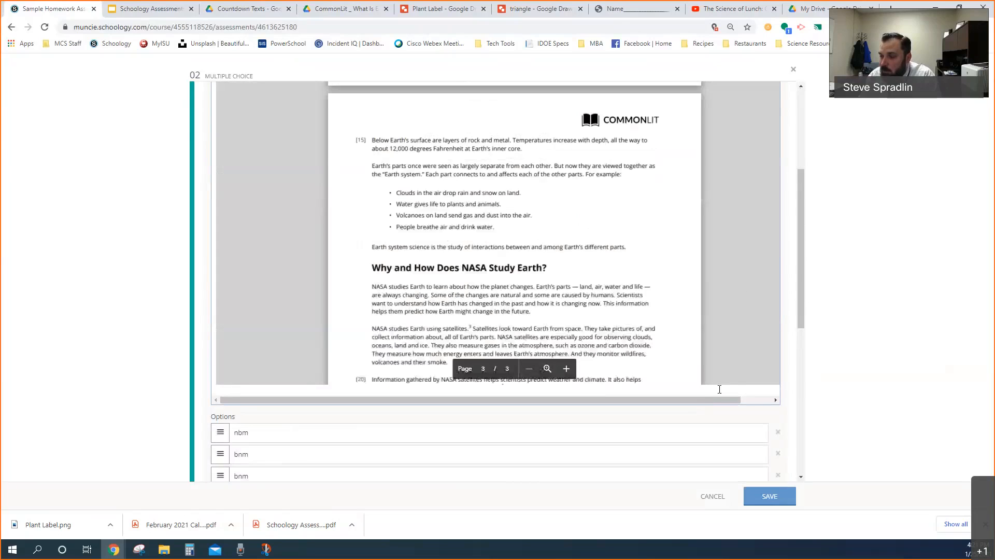
key("Return")
key("Return")
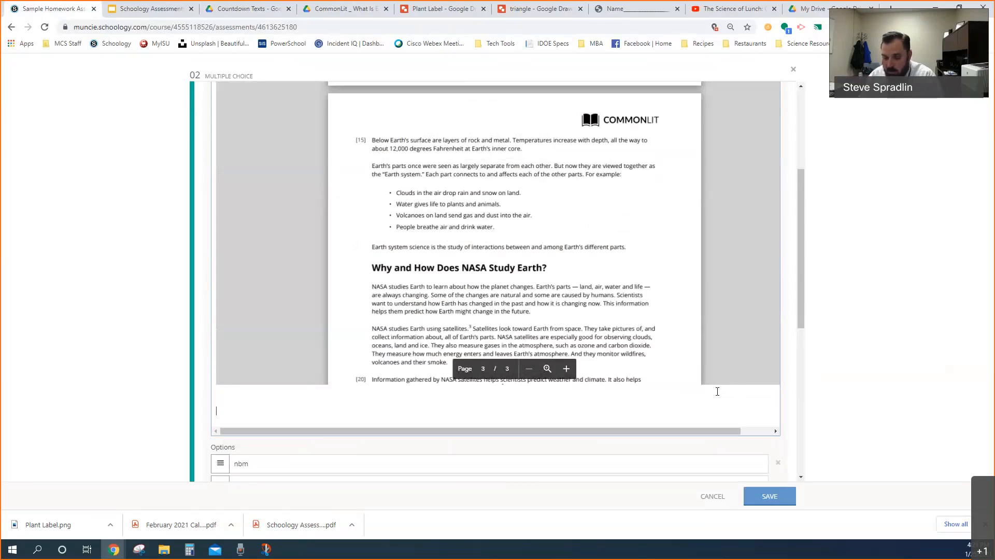
type("sdlkfjslkfjaljkflkajlkjklsalkdjflkasjdfa")
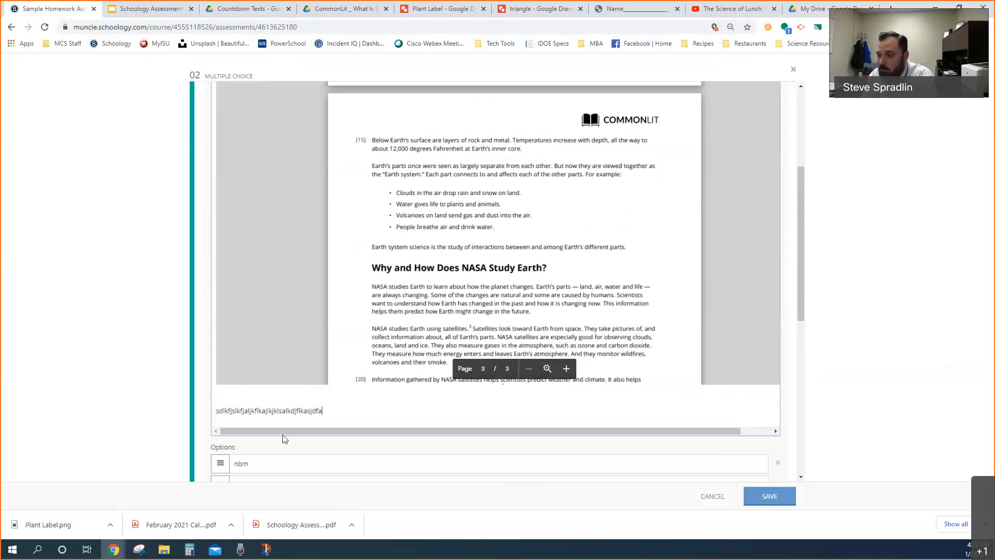
Review question 02's answer setup, preview the question down to its answer choices, and cancel the question edits
scroll(284, 439, "down", 4)
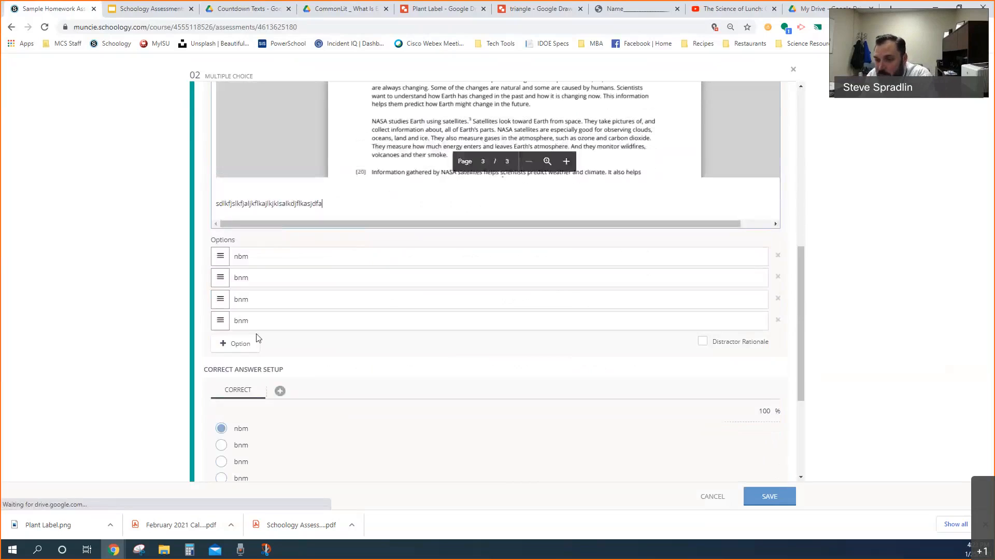
scroll(326, 395, "down", 3)
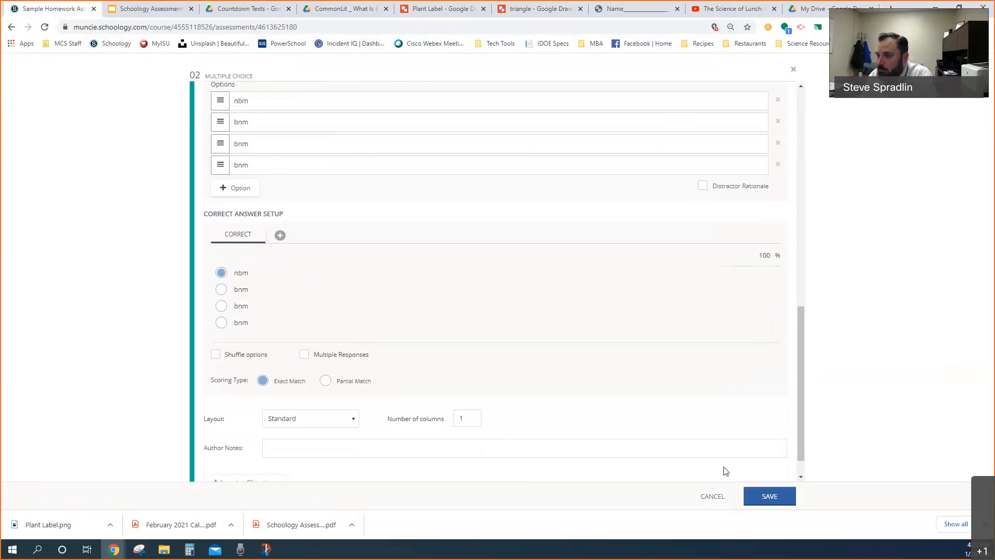
scroll(883, 203, "up", 2)
scroll(881, 200, "up", 2)
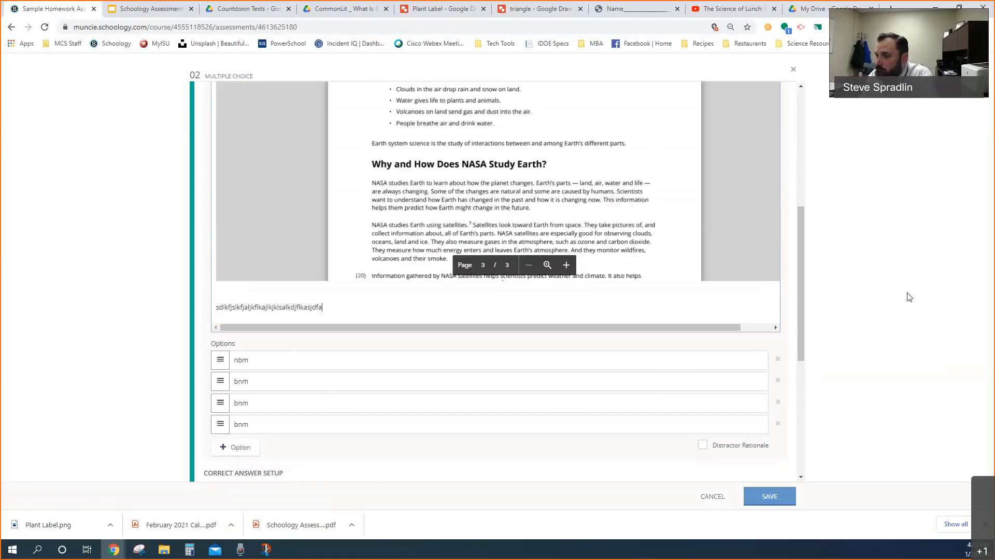
middle_click(887, 235)
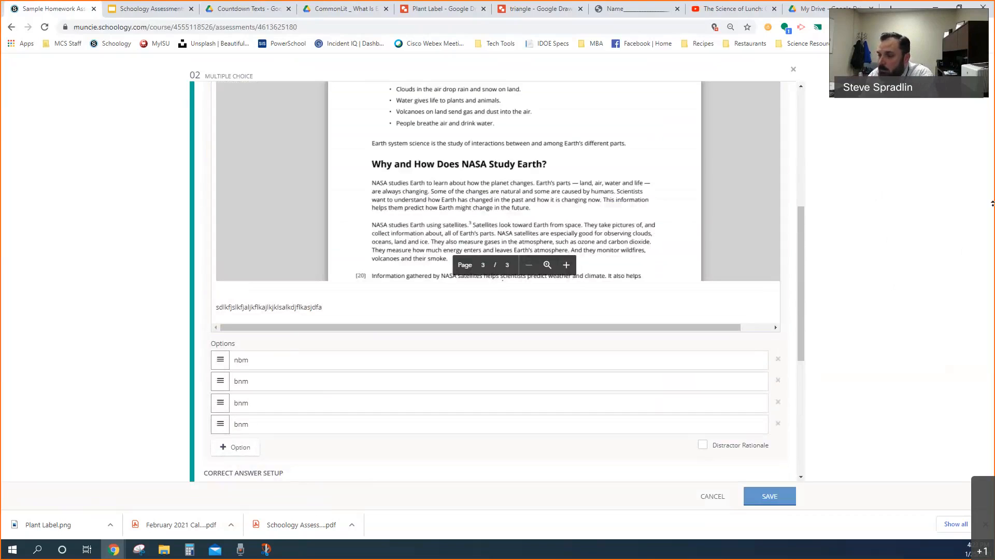
scroll(801, 244, "up", 3)
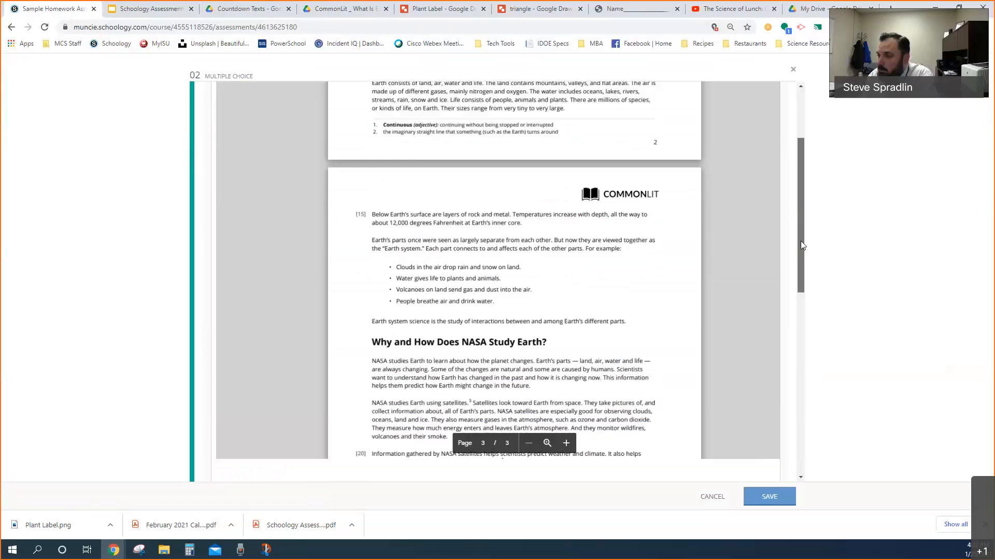
scroll(800, 241, "up", 1)
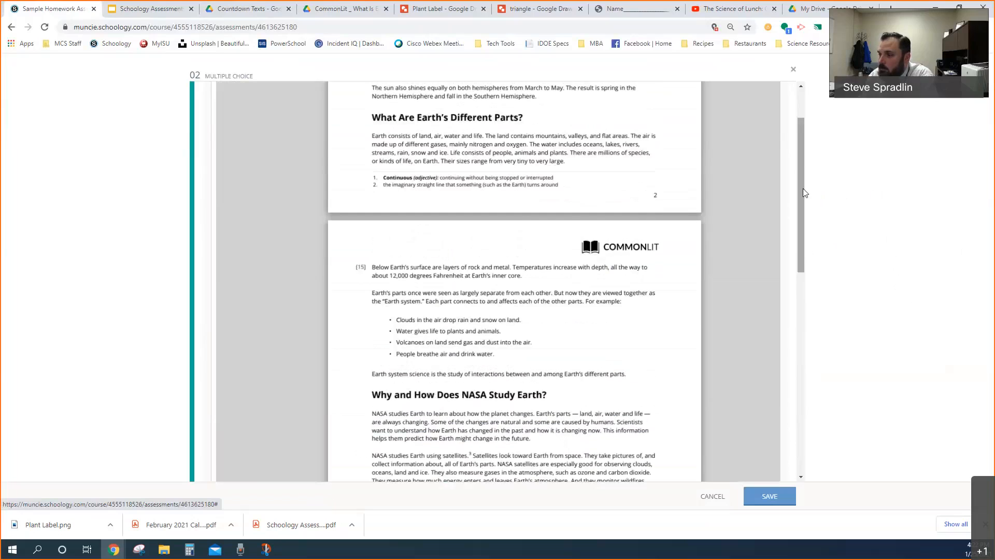
scroll(803, 192, "up", 2)
left_click(748, 103)
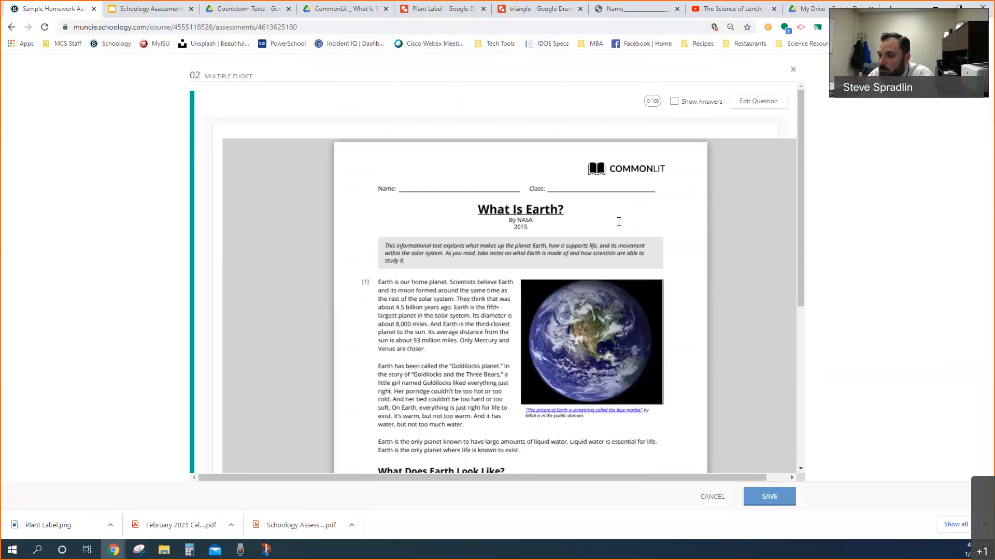
scroll(619, 221, "down", 20)
scroll(600, 255, "down", 10)
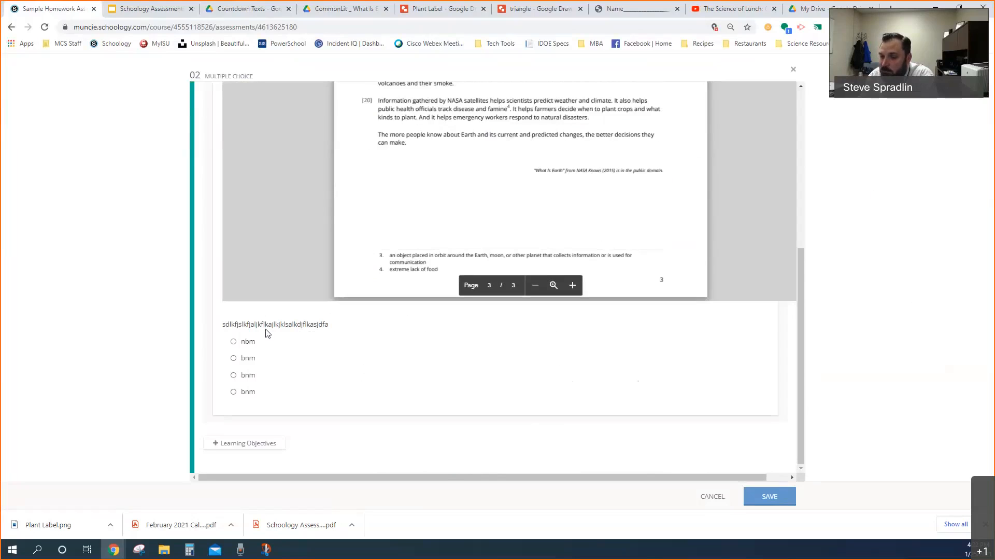
left_click(713, 497)
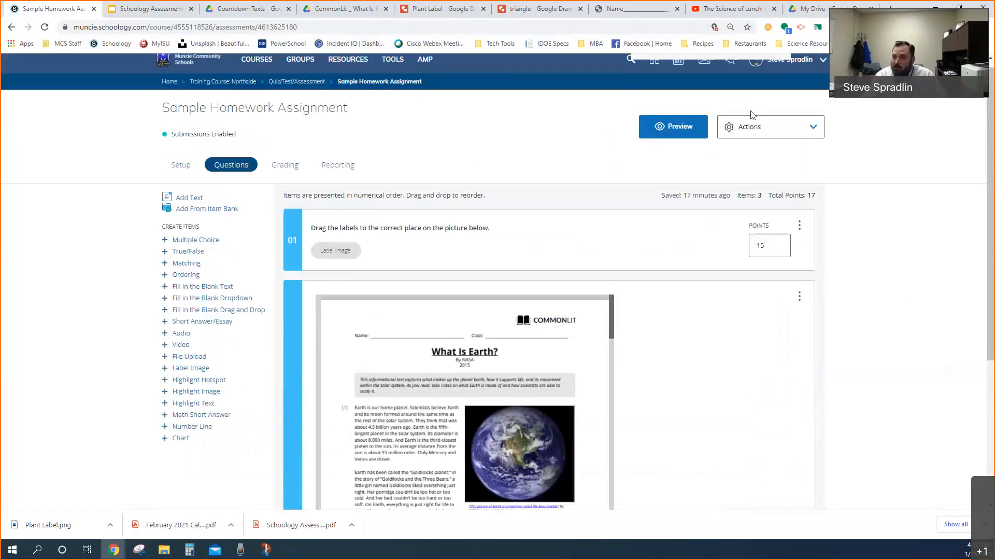
Preview the Sample Homework Assignment, start a new attempt, and look through its pages up to page 4
left_click(677, 132)
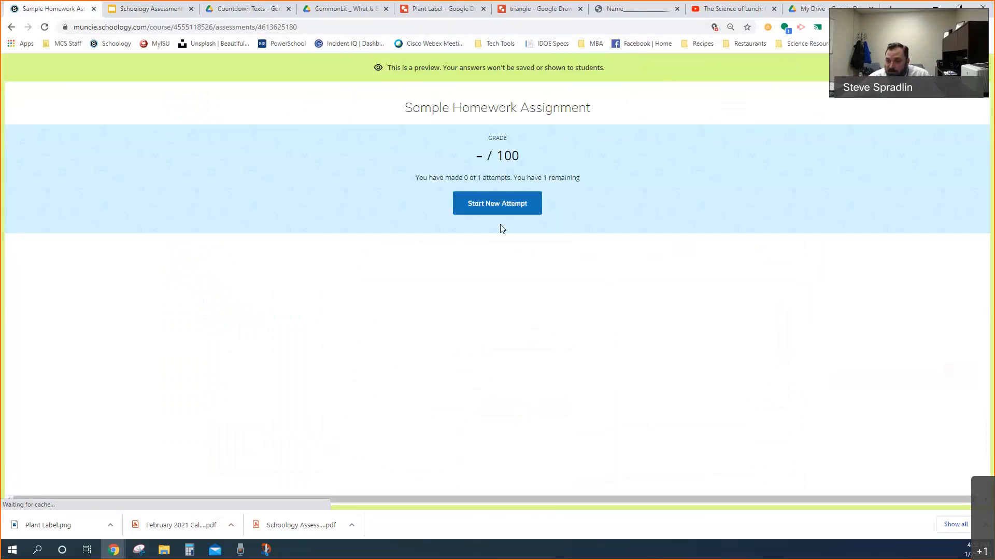
left_click(498, 207)
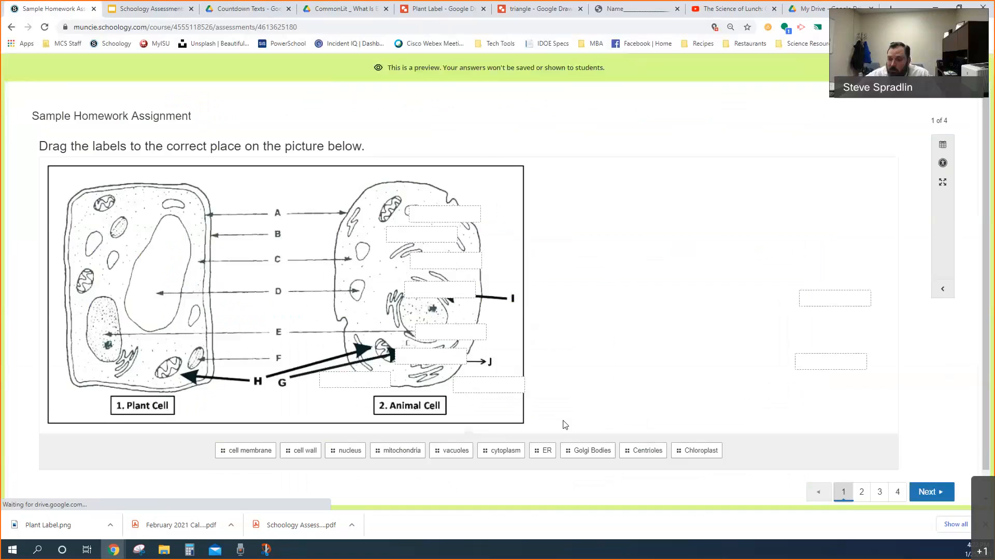
scroll(677, 429, "down", 1)
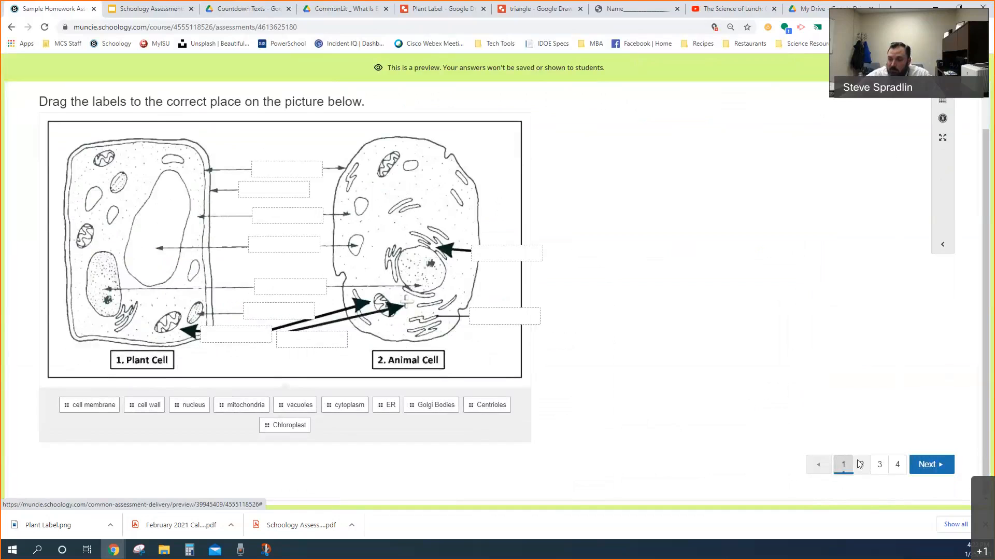
left_click(862, 464)
scroll(904, 425, "down", 4)
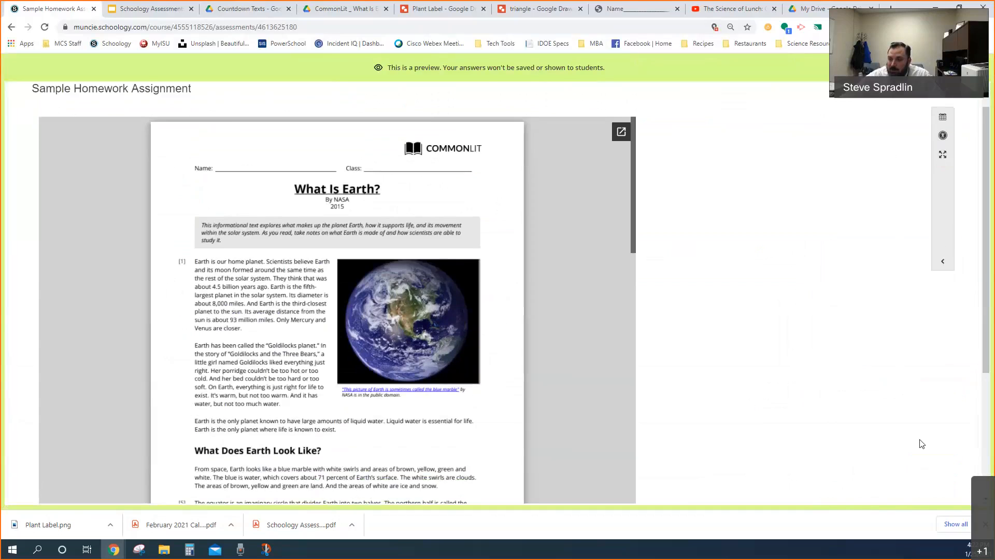
left_click(898, 466)
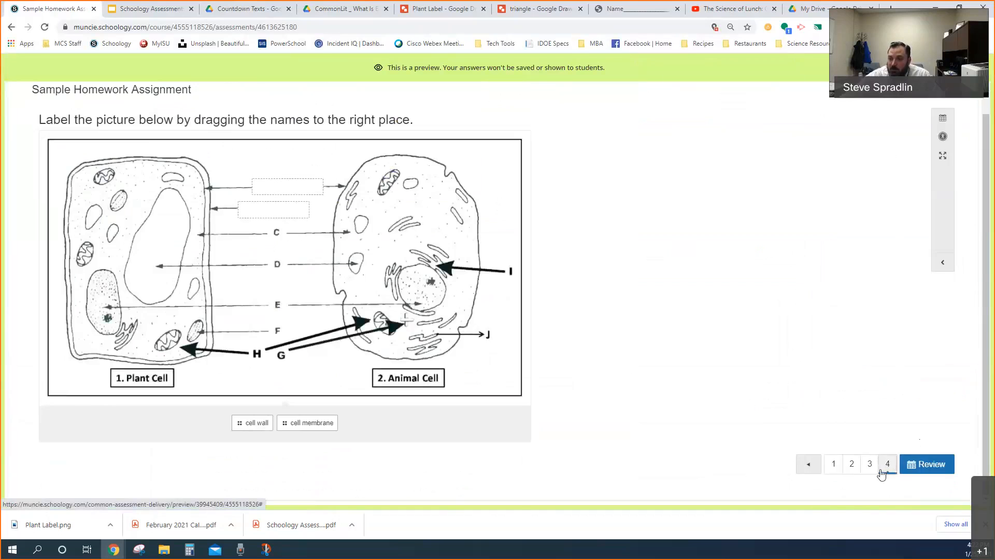
Revisit pages 1 to 3 of the attempt to compare the two What Is Earth? embeds, and exit the preview
left_click(855, 468)
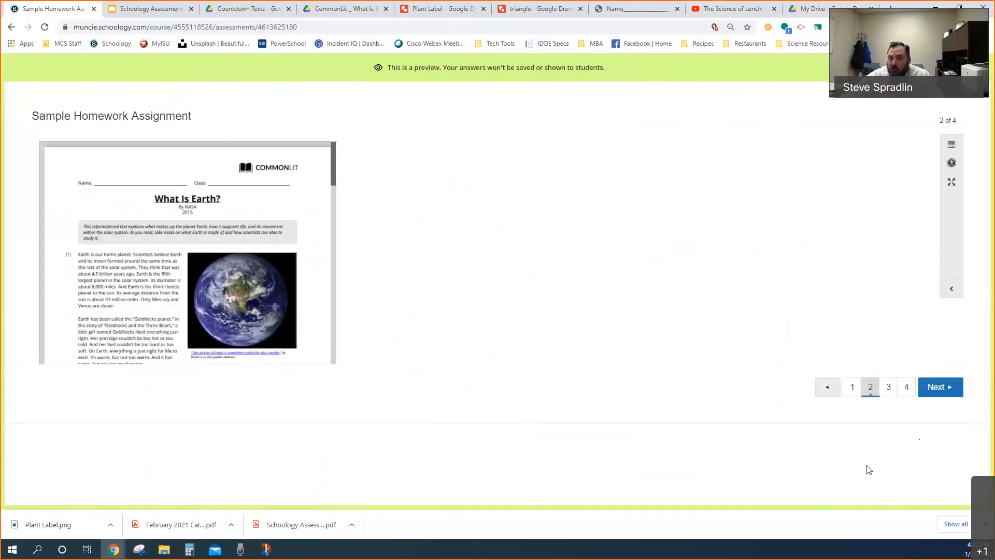
left_click(853, 388)
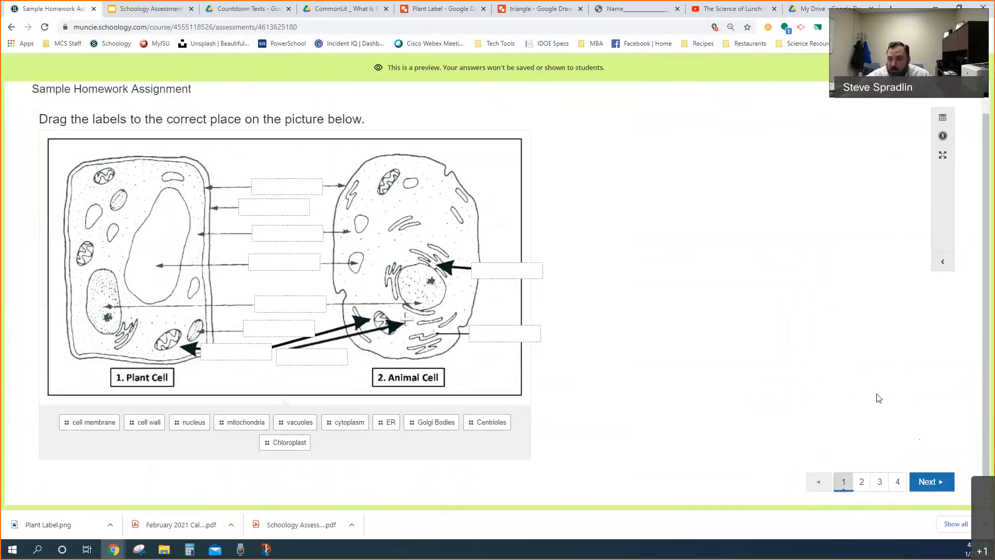
left_click(863, 482)
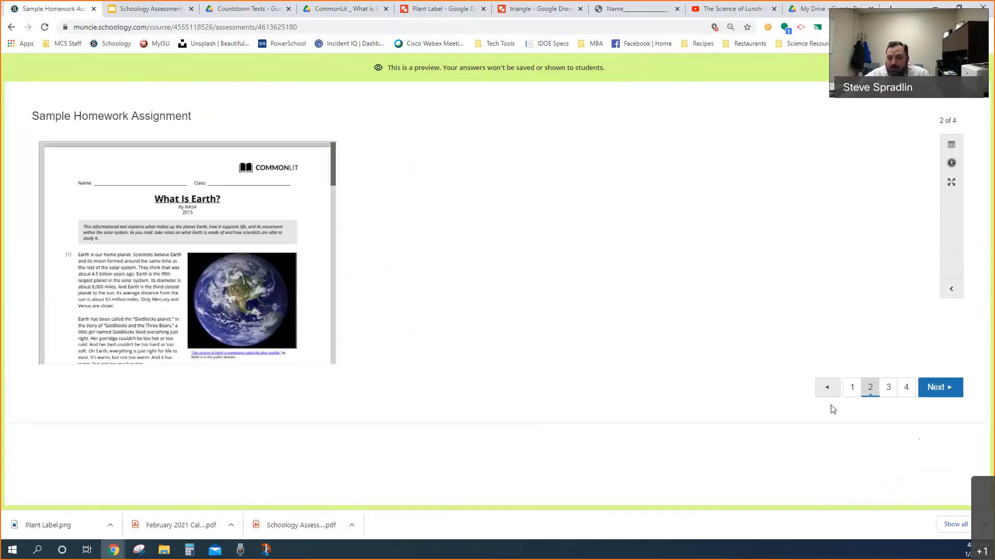
left_click(888, 391)
scroll(906, 395, "down", 4)
scroll(872, 328, "up", 3)
scroll(872, 328, "up", 2)
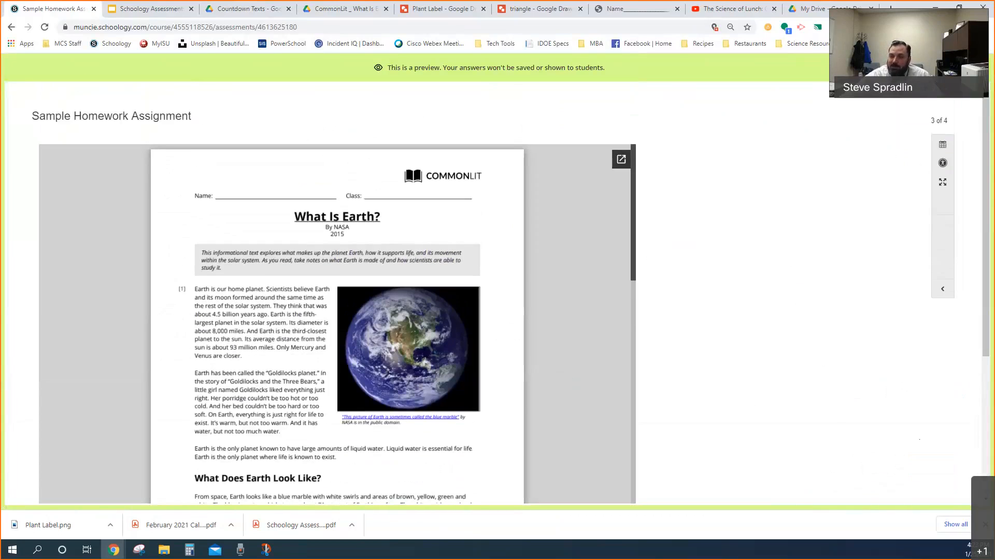
left_click(974, 67)
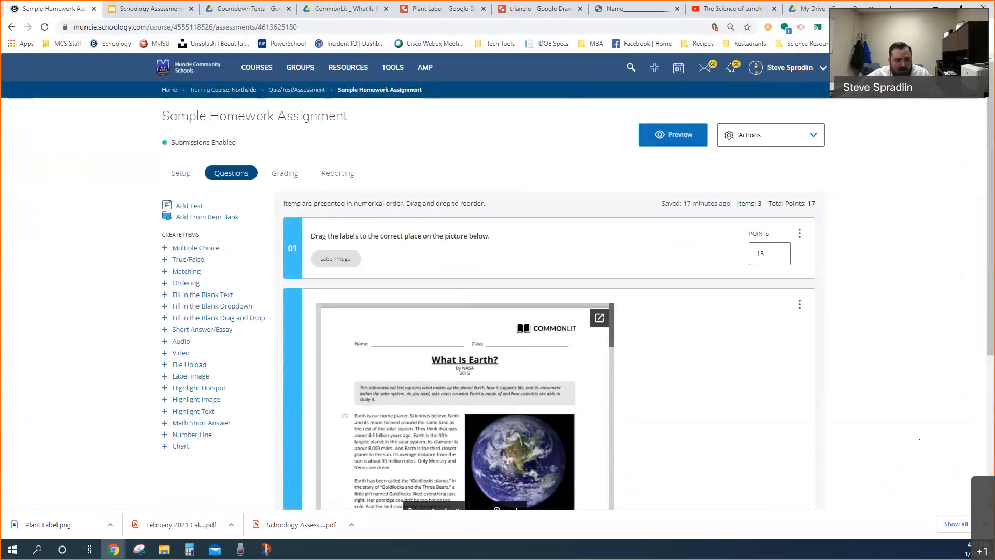
Open the Math 5 CFA (August) assessment from the Northside training course's Quiz/Test/Assessment folder and check the standards tagged on its questions
left_click(218, 91)
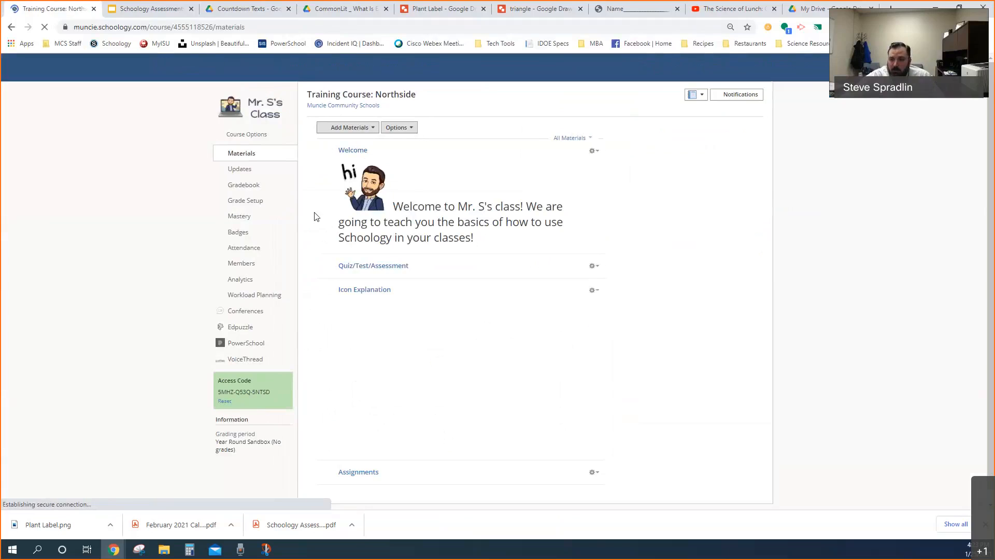
left_click(368, 268)
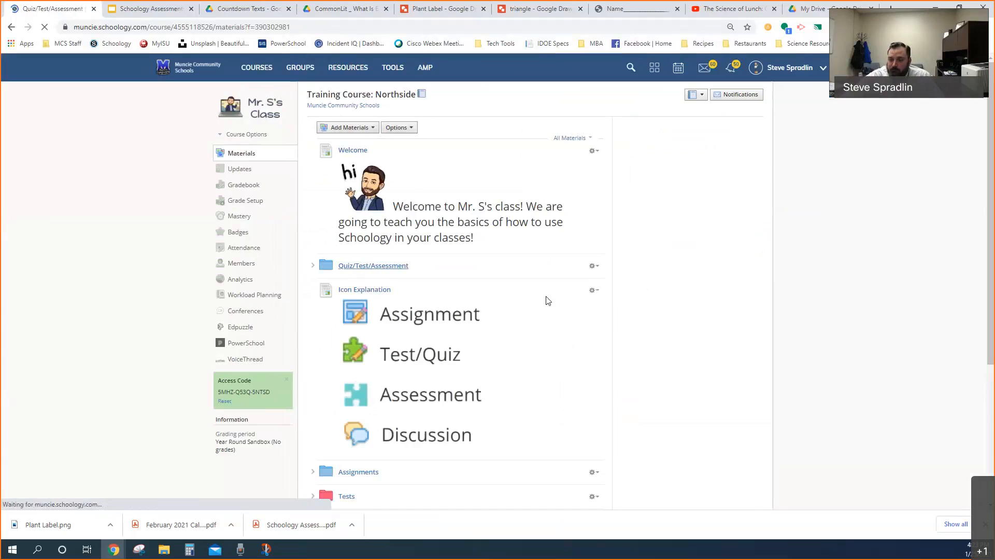
scroll(511, 335, "down", 7)
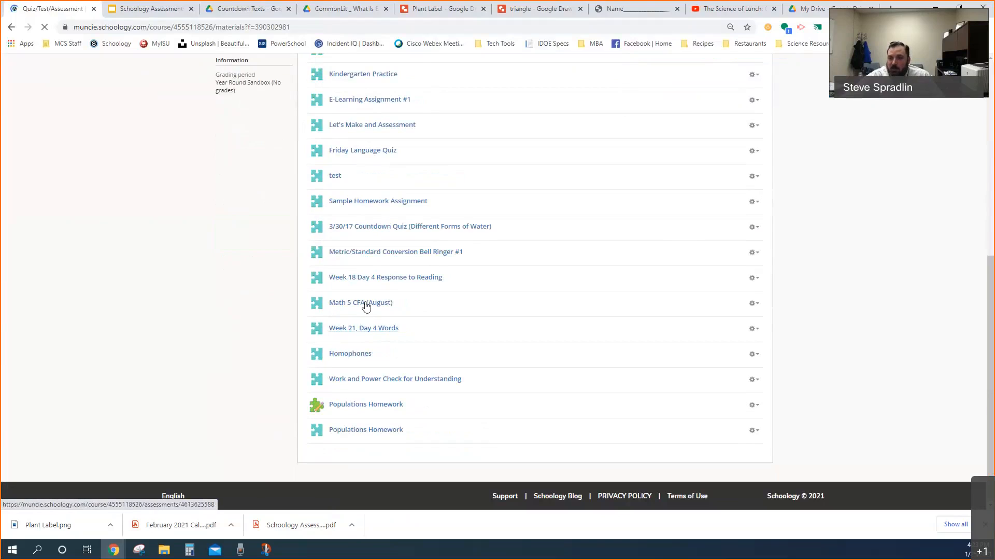
left_click(366, 304)
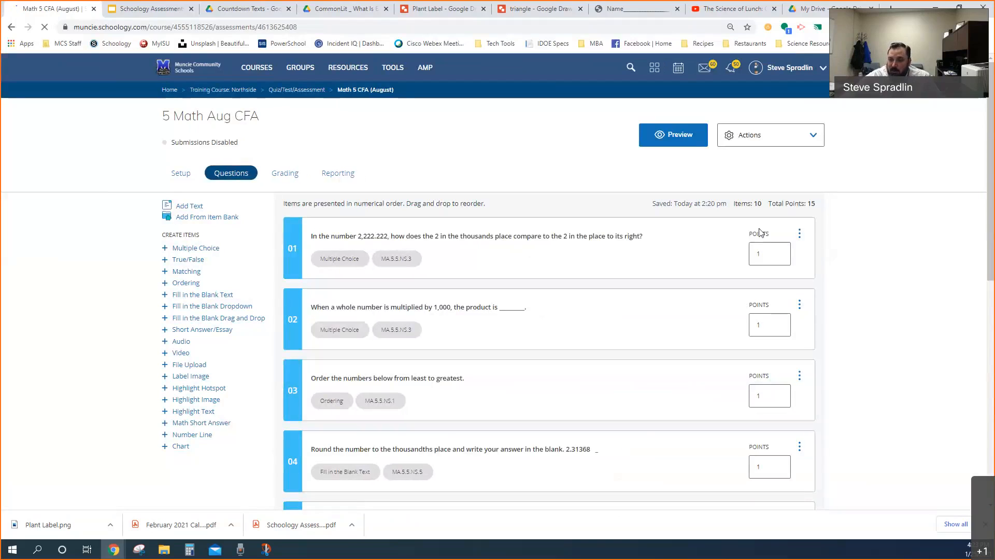
mouse_move(406, 265)
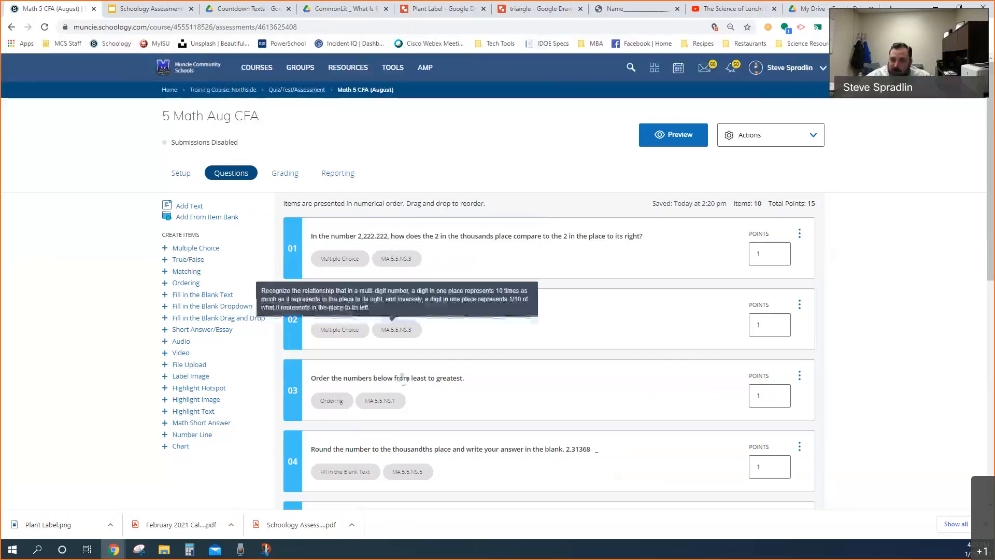
Review question 01's answer setup and its learning objective alignment options, and cancel without aligning any objective or editing the question
left_click(481, 254)
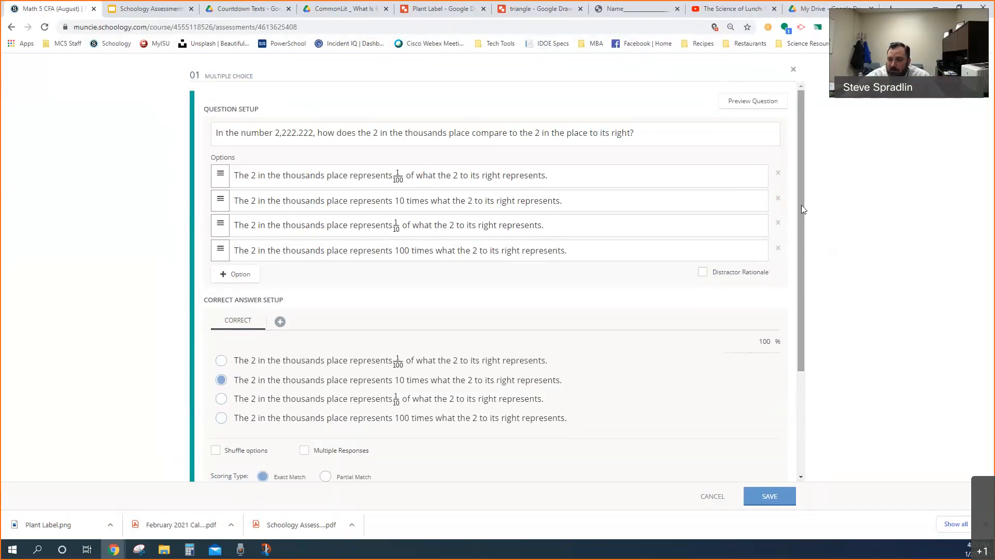
left_click_drag(801, 204, 804, 318)
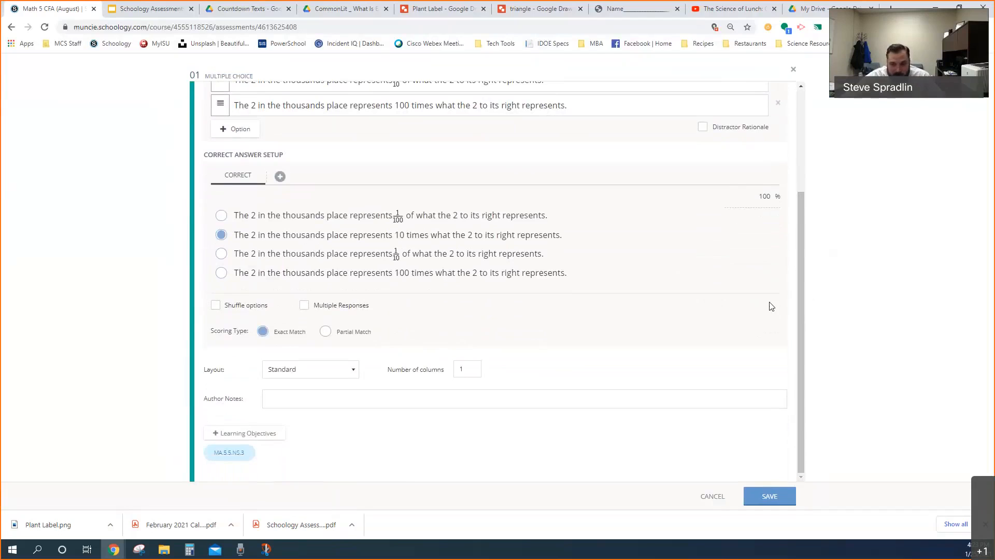
left_click(258, 435)
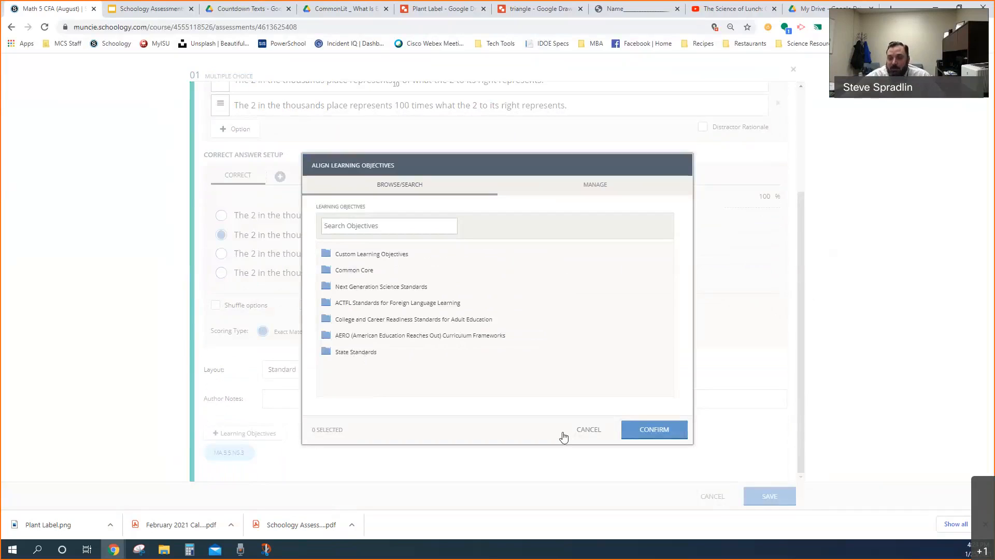
left_click(589, 429)
mouse_move(234, 456)
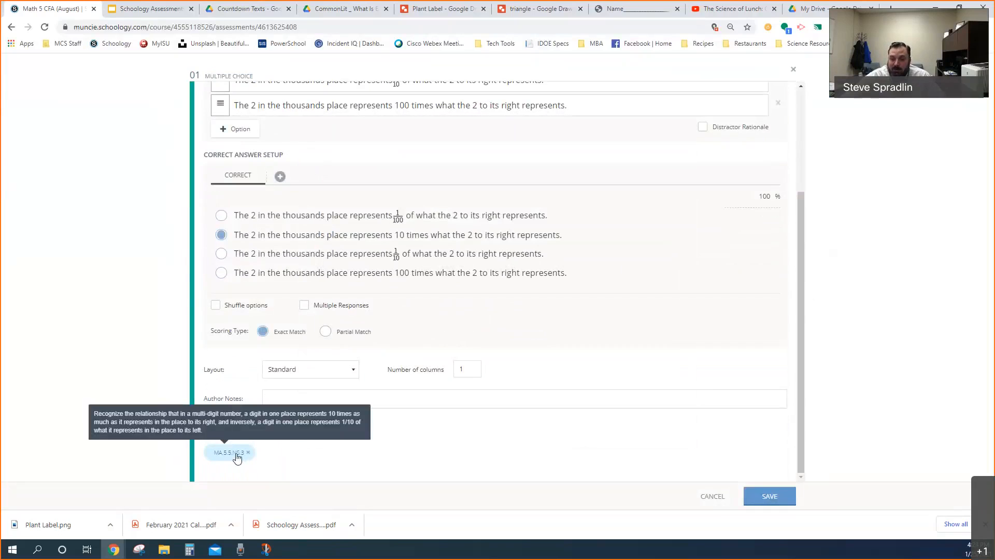
left_click(710, 498)
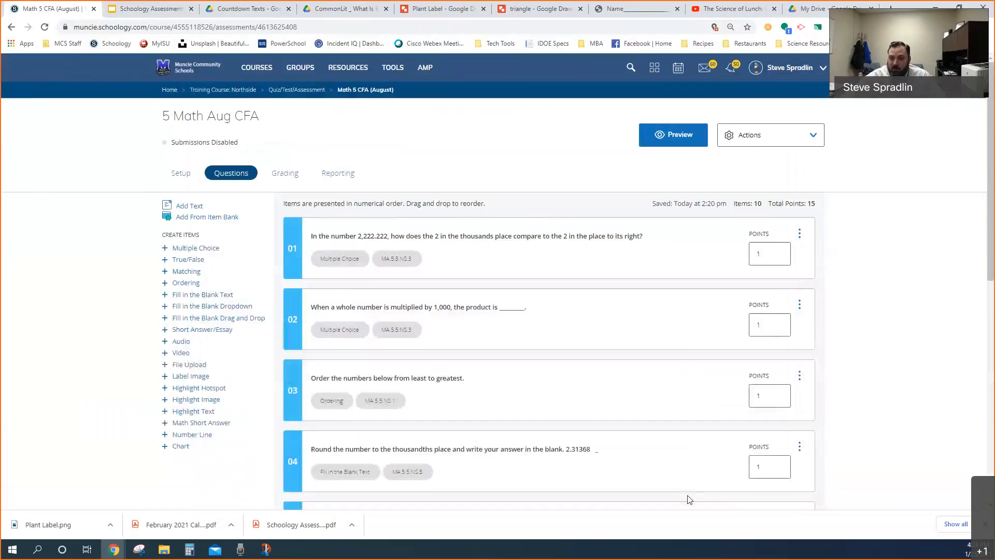
Examine the Northside training course's mastery results by learning objective and its Mastery Settings, closing the settings without changes
left_click(224, 92)
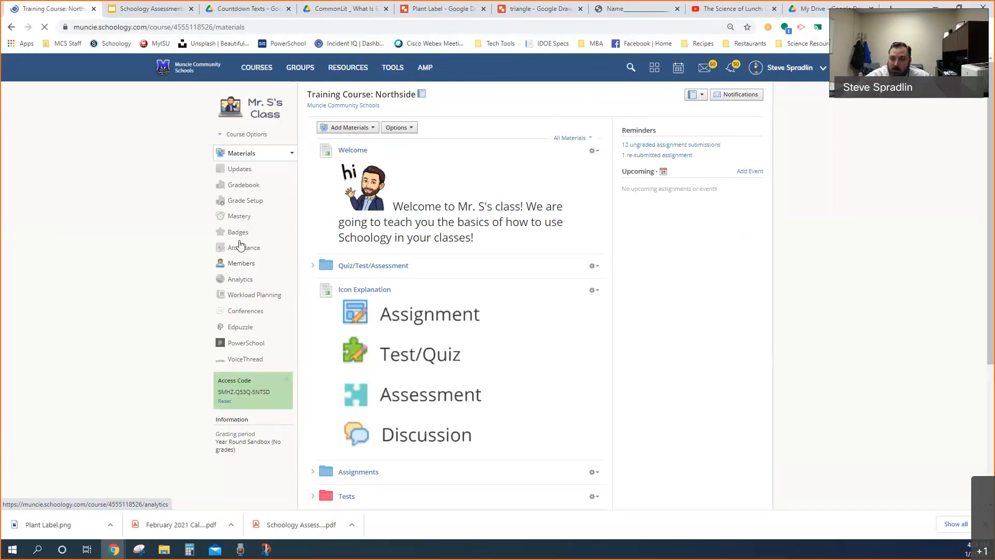
left_click(239, 217)
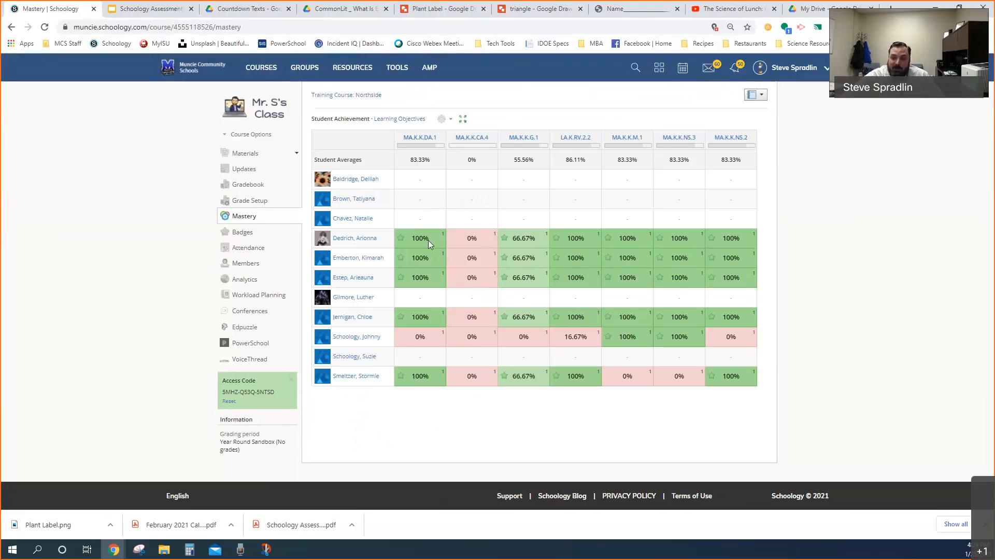
left_click(443, 119)
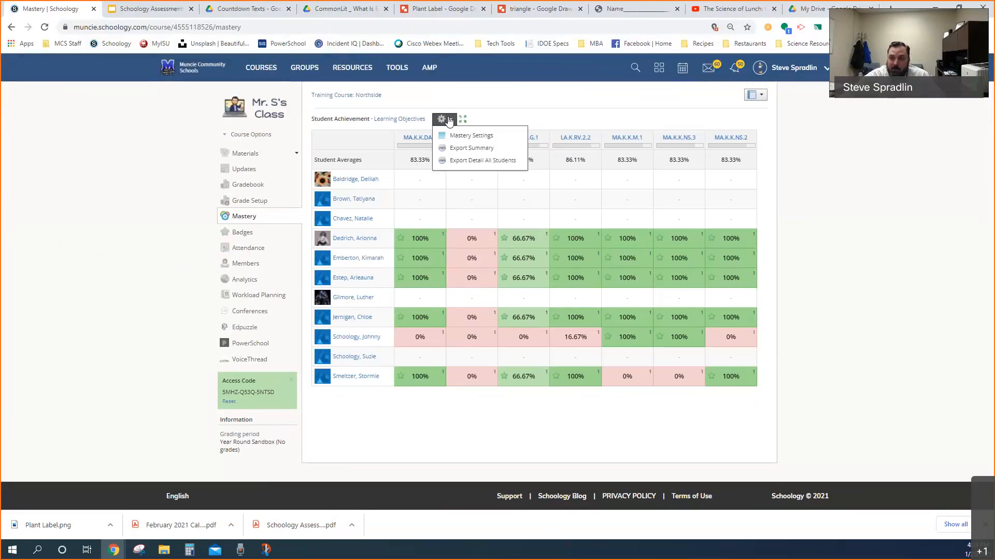
left_click(451, 136)
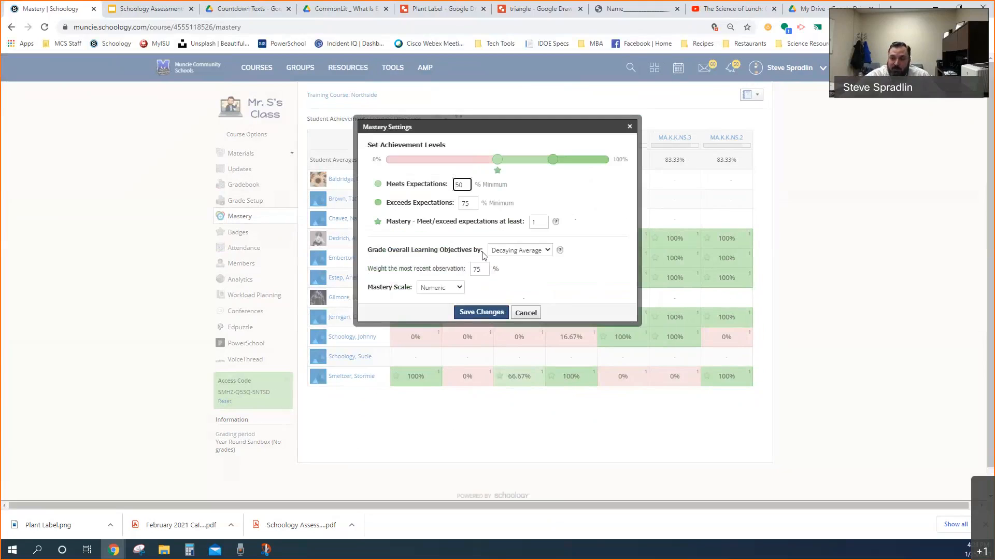
left_click(524, 312)
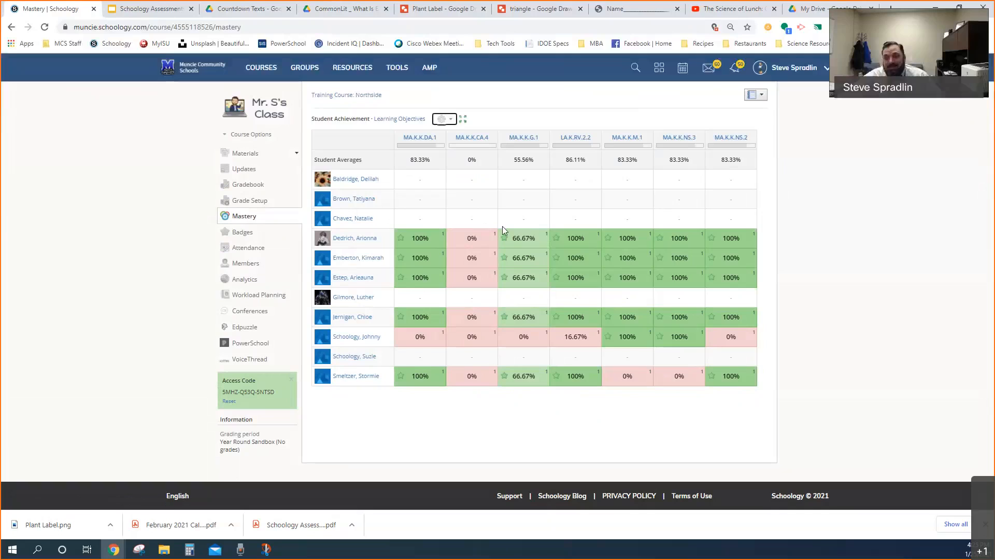
mouse_move(650, 230)
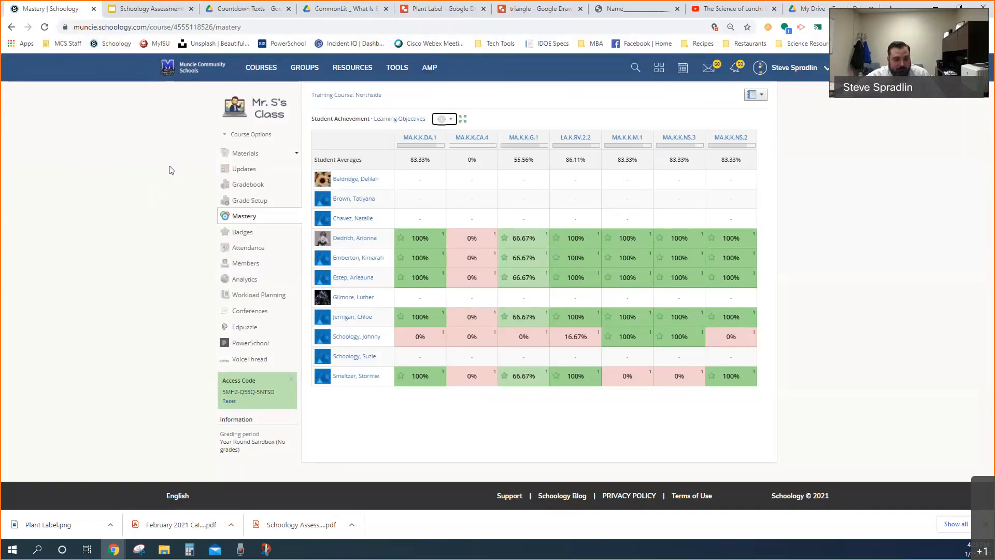
Return to the Northside training course and open the Probability Guided Practice assessment from the Quiz/Test/Assessment folder
left_click(269, 68)
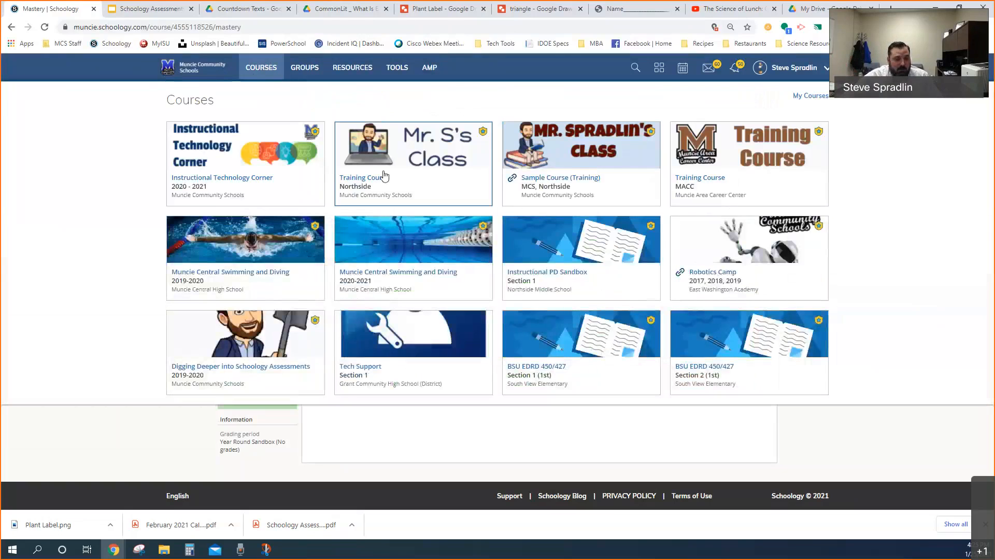
left_click(384, 176)
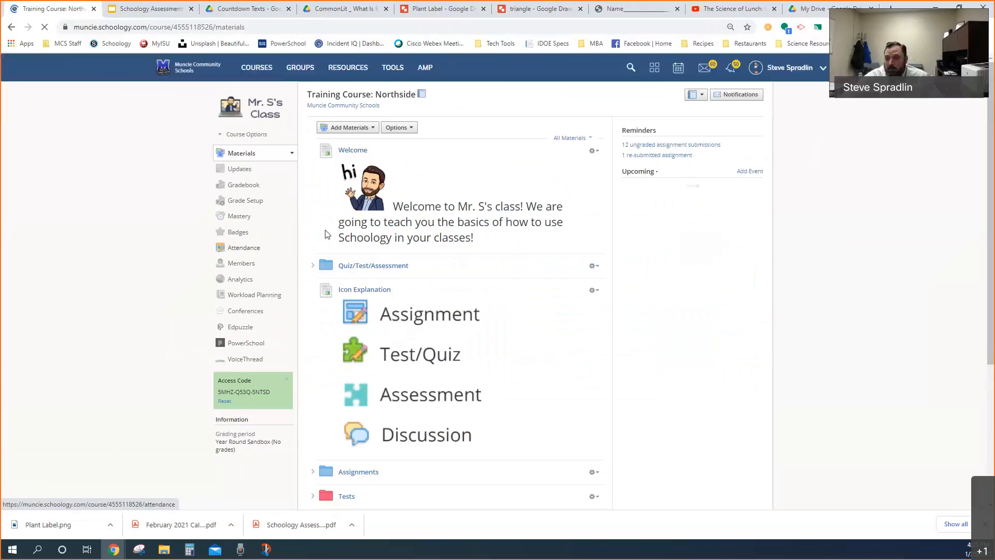
scroll(333, 257, "down", 1)
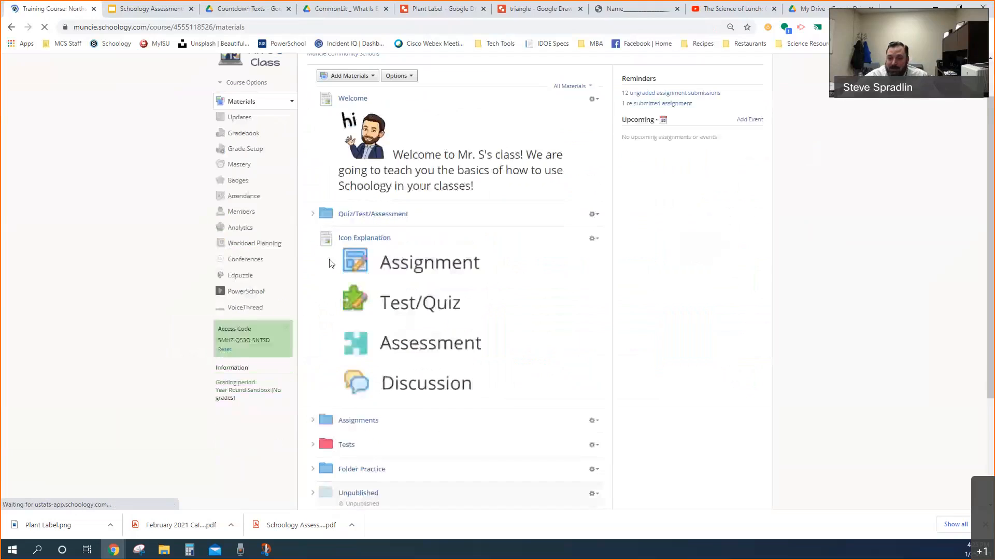
left_click(363, 219)
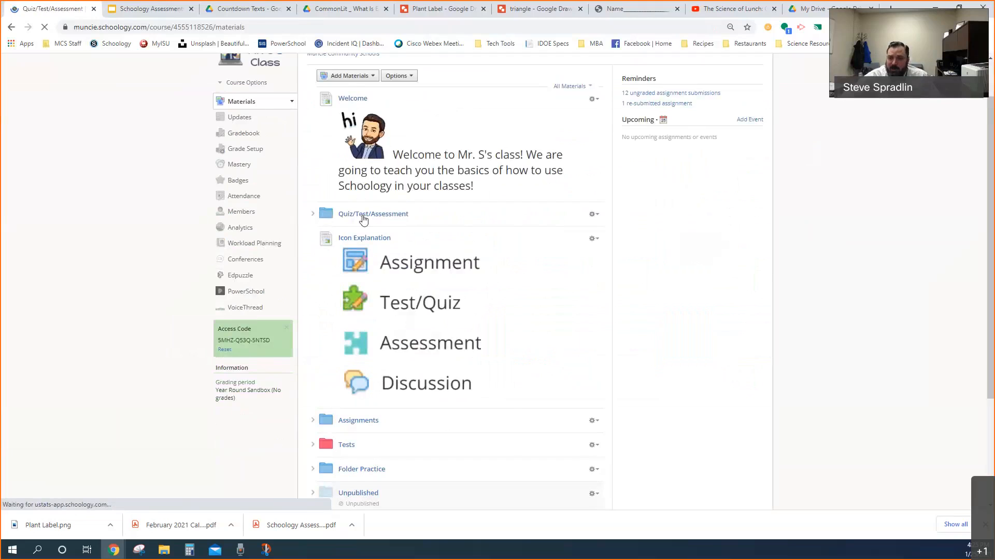
scroll(396, 259, "down", 3)
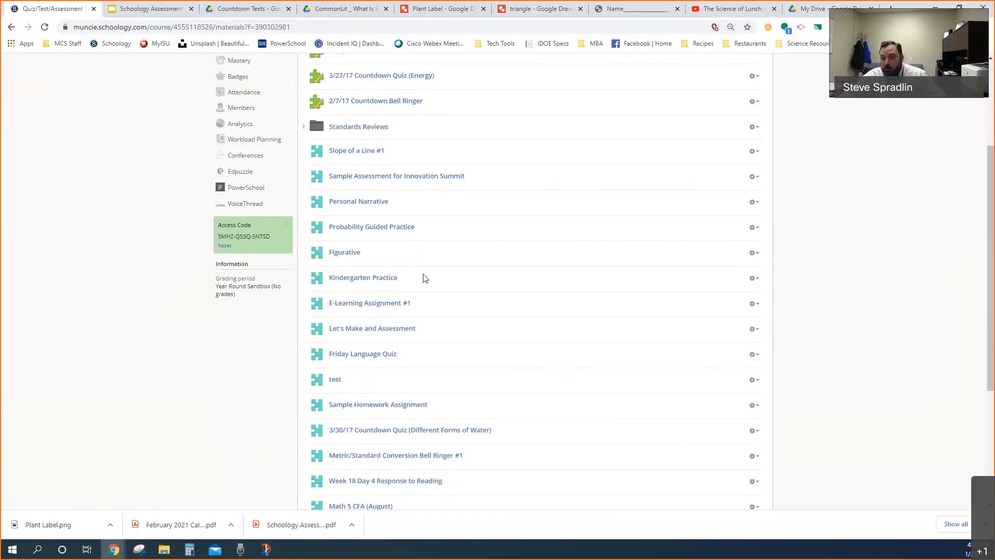
left_click_drag(425, 280, 384, 211)
scroll(429, 293, "down", 2)
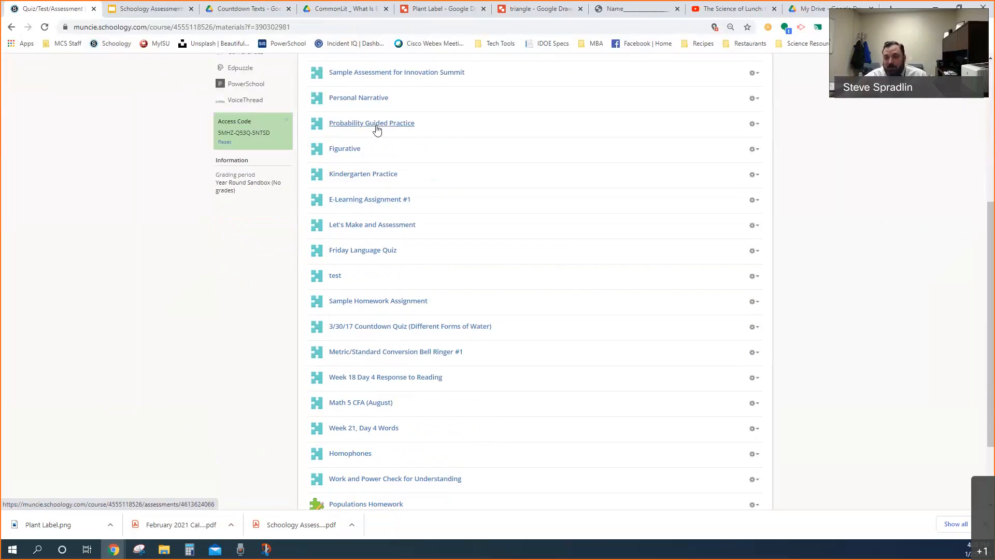
left_click(377, 124)
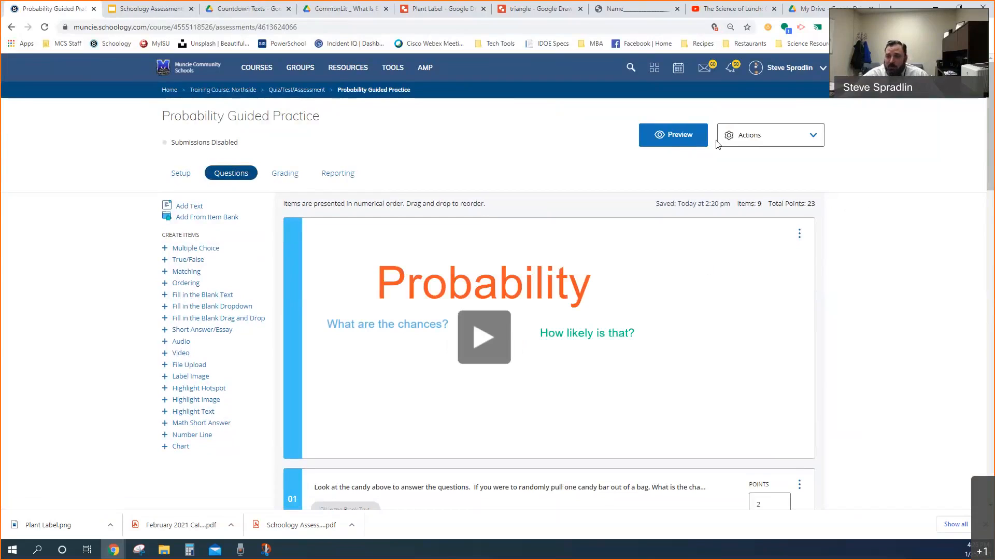
Preview Probability Guided Practice, start a new attempt, look through its pages up to page 9, and exit the preview
left_click(672, 138)
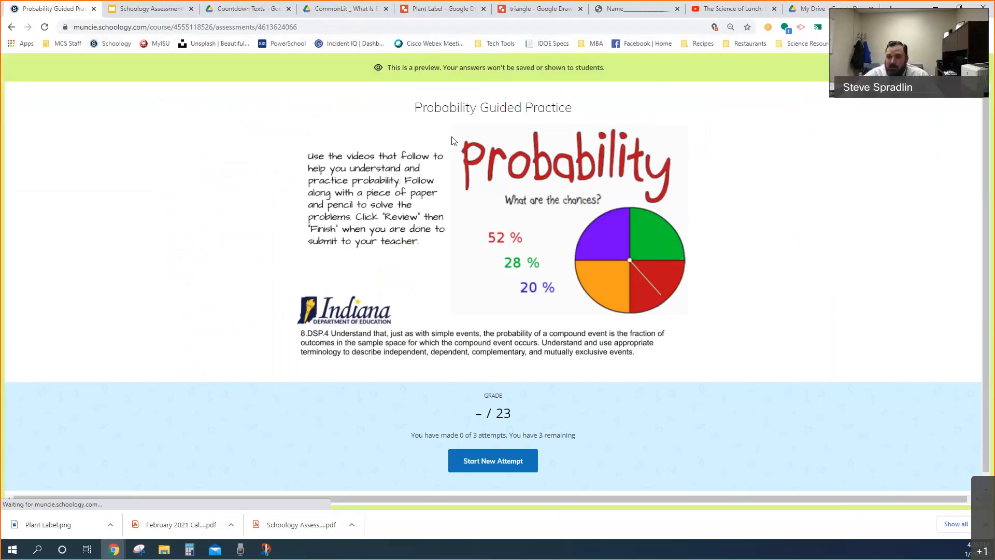
left_click(508, 462)
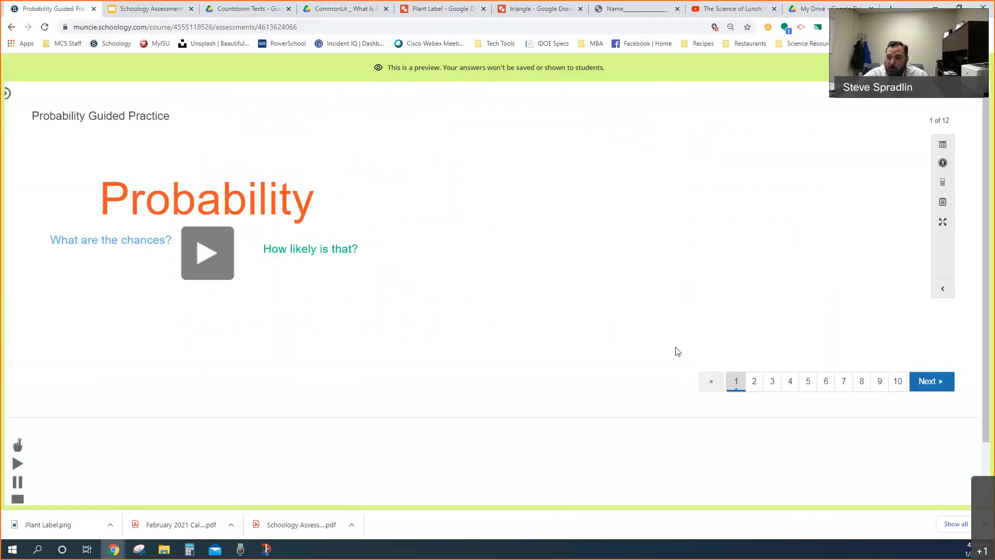
left_click(762, 386)
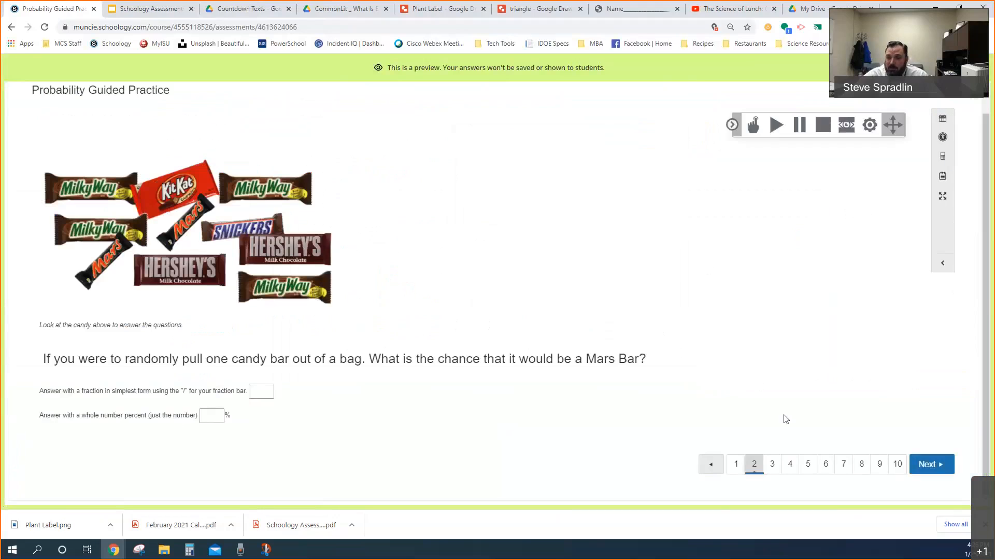
left_click(772, 464)
left_click(790, 465)
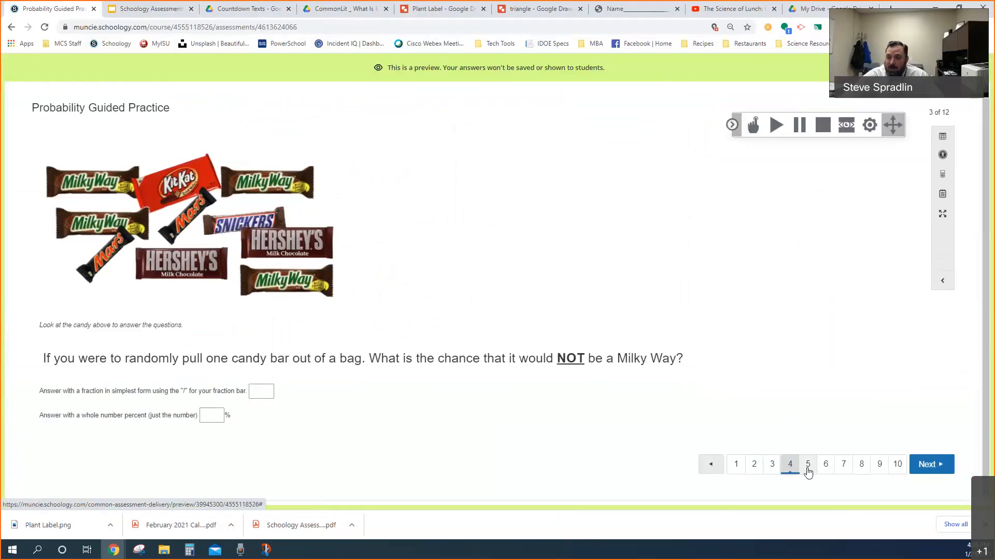
left_click(808, 466)
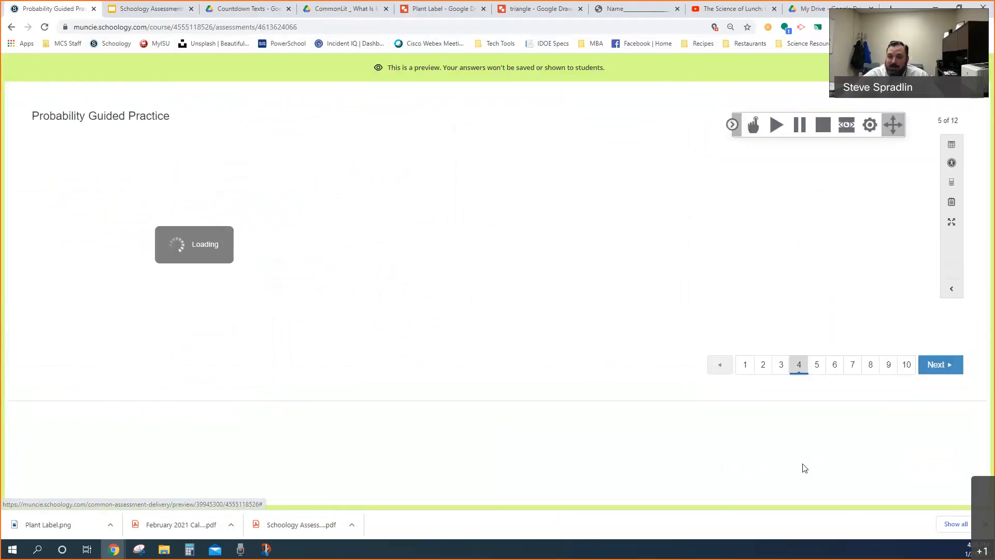
left_click(834, 365)
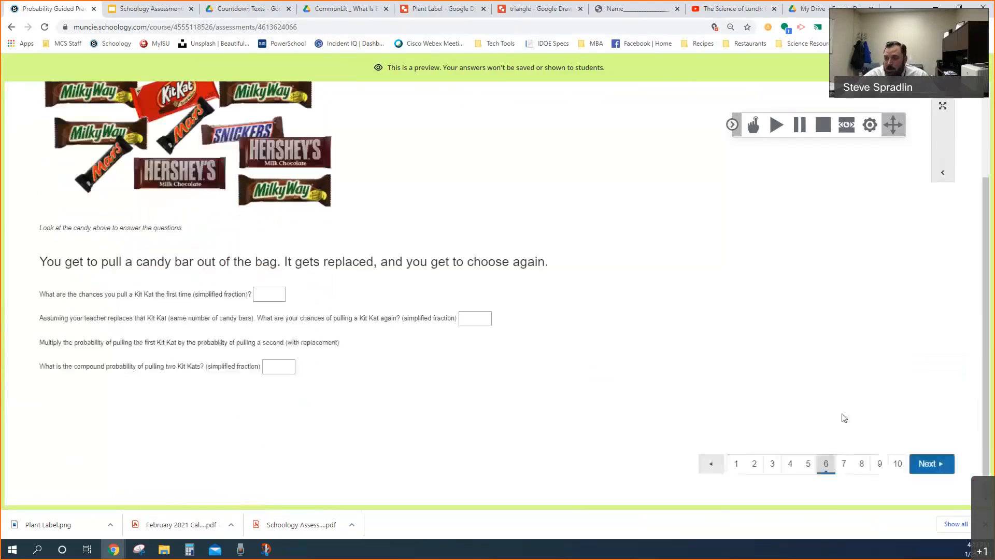
left_click(849, 466)
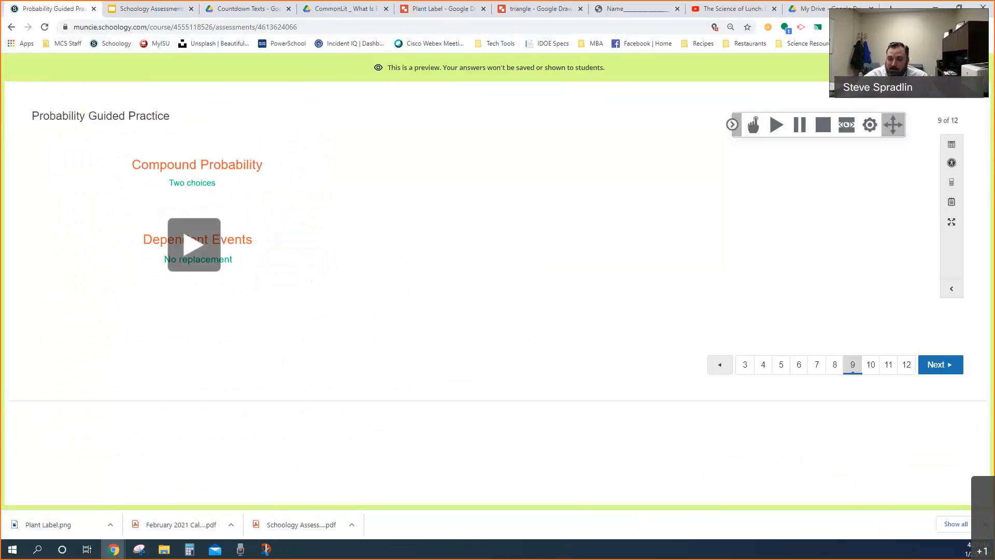
left_click(967, 68)
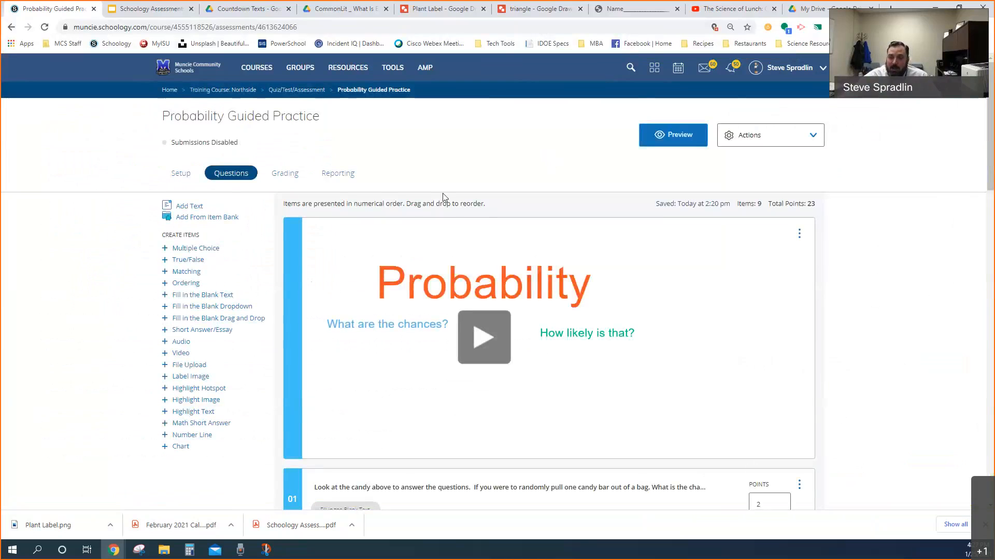
Look over the Probability Guided Practice question list and its by-student grading view for all members
scroll(443, 197, "down", 2)
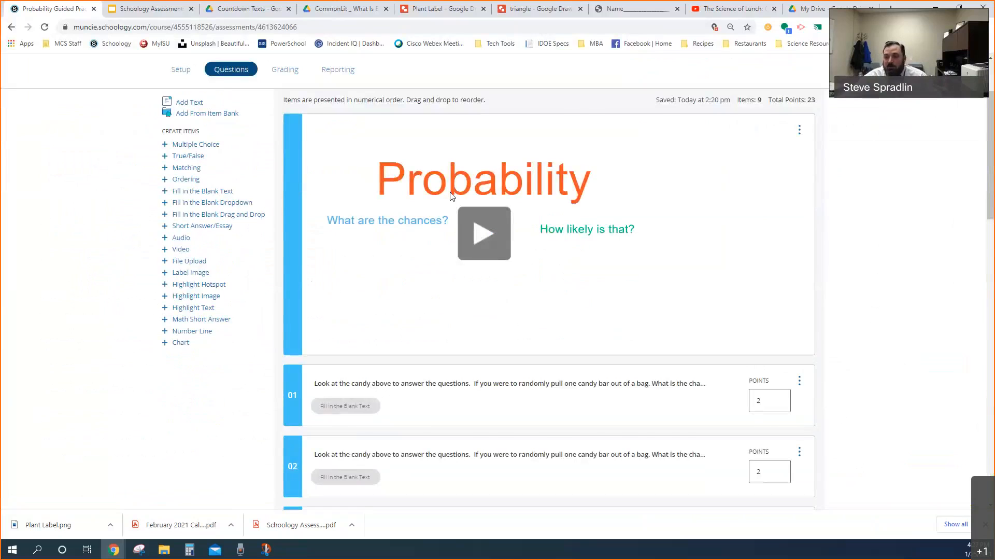
scroll(440, 222, "down", 2)
scroll(368, 191, "up", 4)
left_click(279, 173)
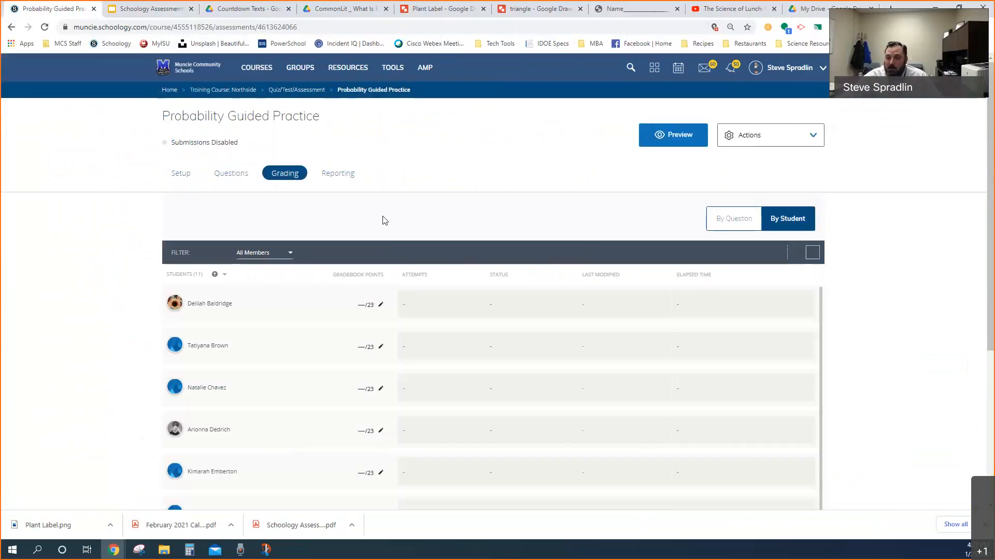
scroll(408, 262, "down", 5)
scroll(410, 262, "up", 5)
scroll(491, 224, "down", 1)
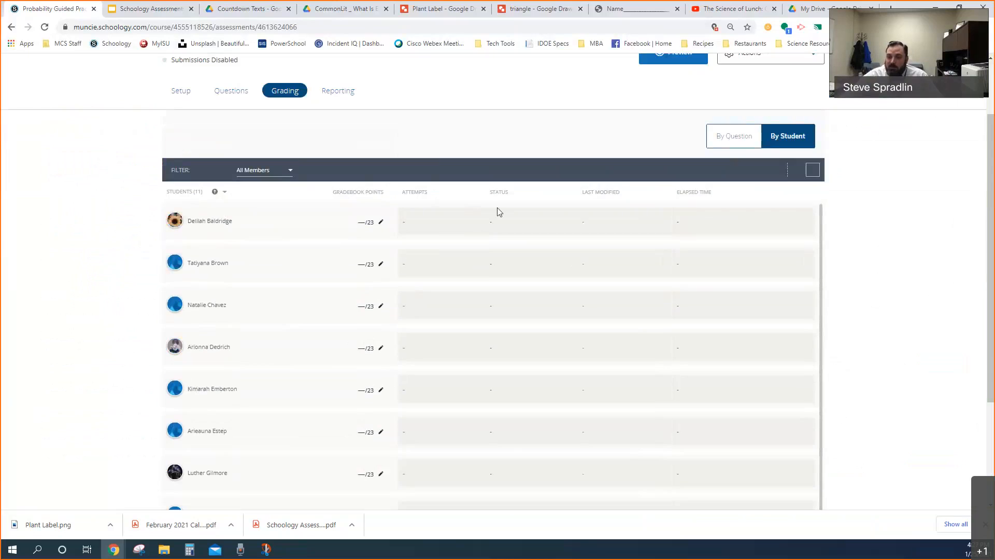
scroll(500, 442, "down", 2)
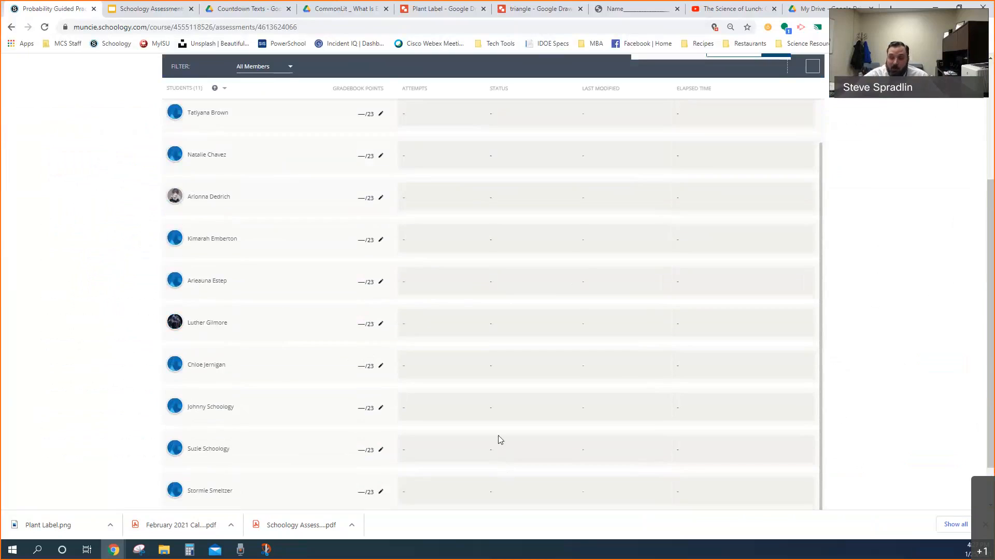
Examine the gradebook points, attempts, status and elapsed time columns for the students in Probability Guided Practice's by-student grading view
scroll(500, 399, "up", 2)
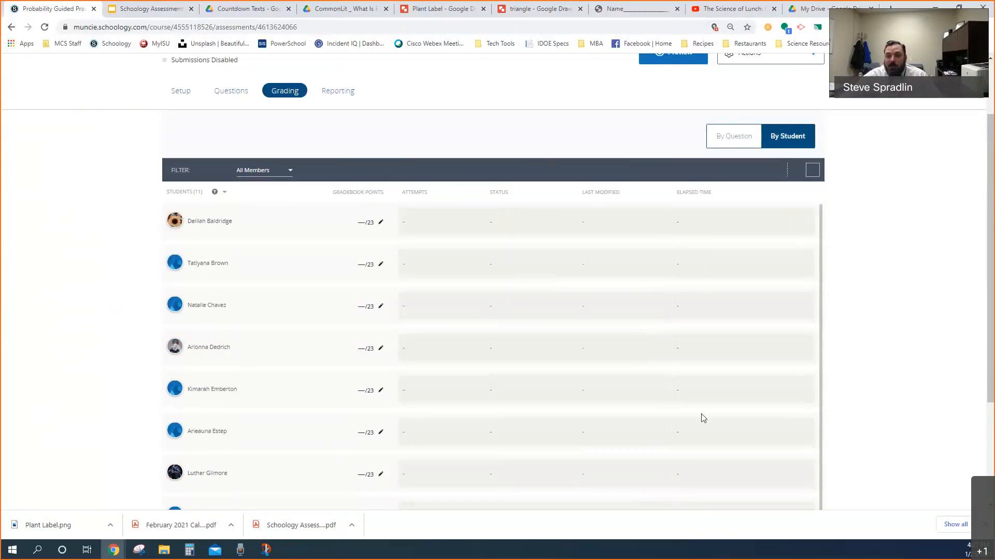
scroll(703, 417, "down", 3)
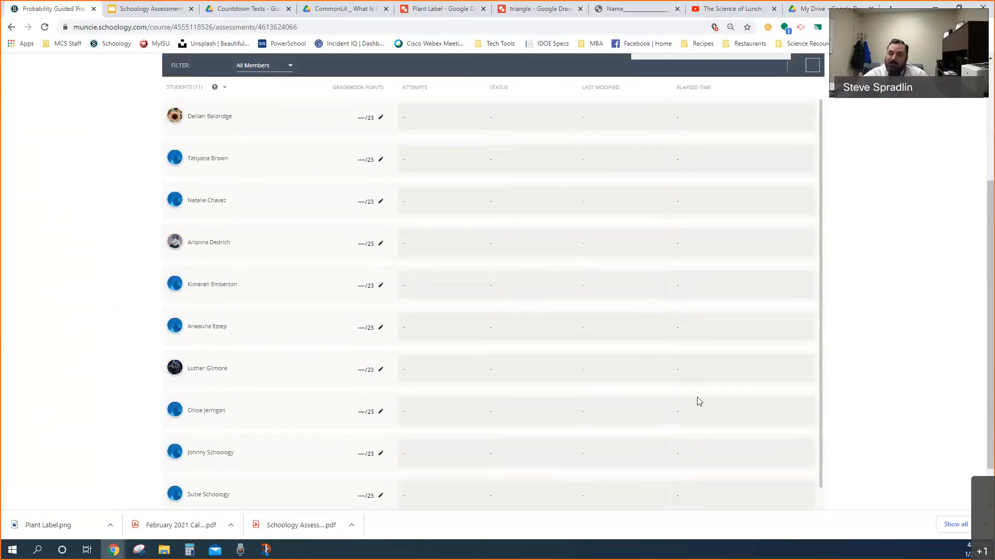
scroll(698, 396, "up", 1)
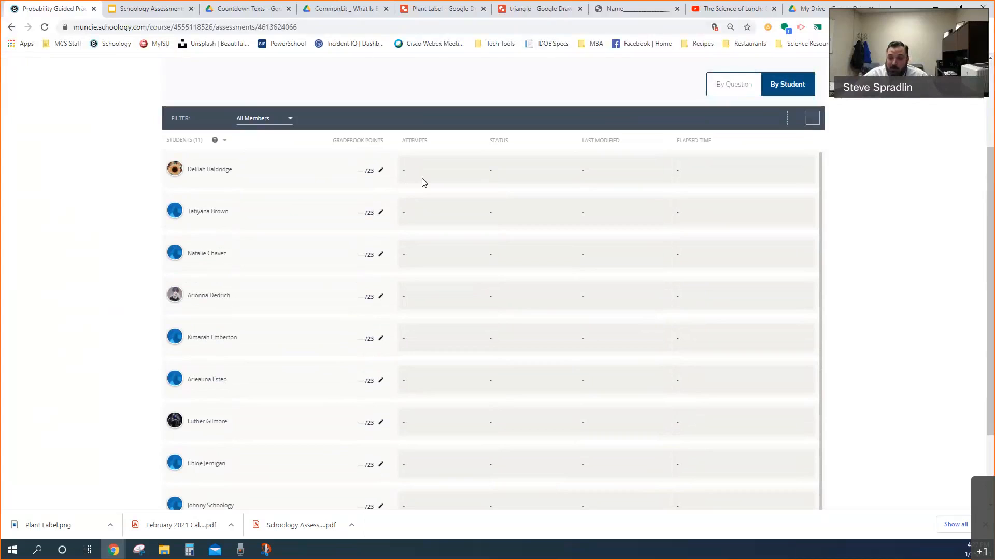
scroll(424, 206, "up", 1)
scroll(424, 209, "down", 1)
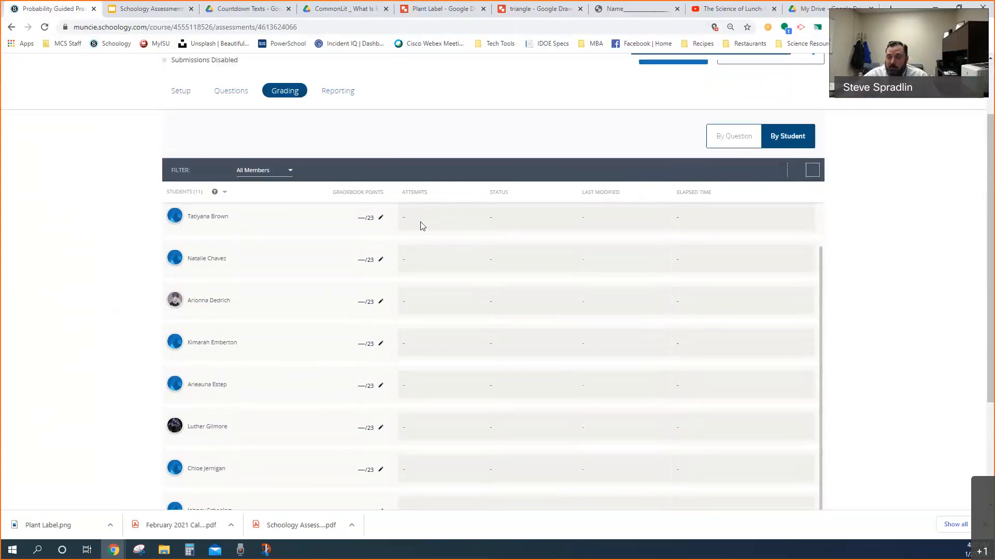
scroll(421, 222, "up", 2)
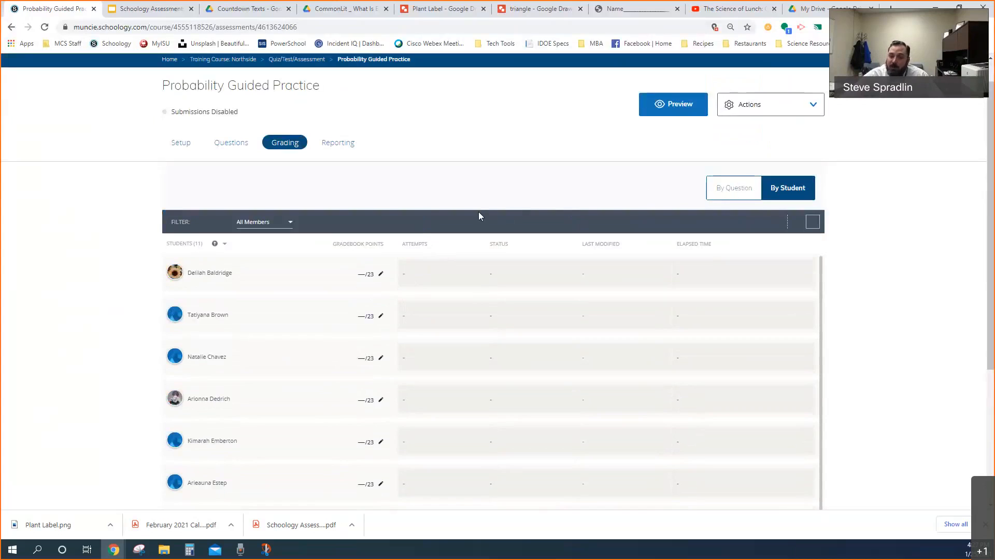
scroll(457, 198, "down", 1)
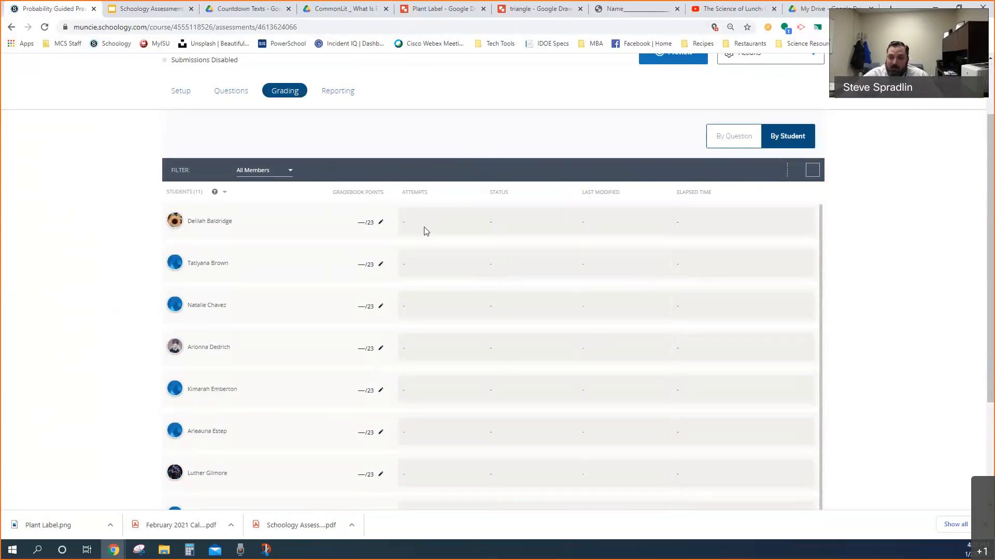
scroll(425, 259, "up", 2)
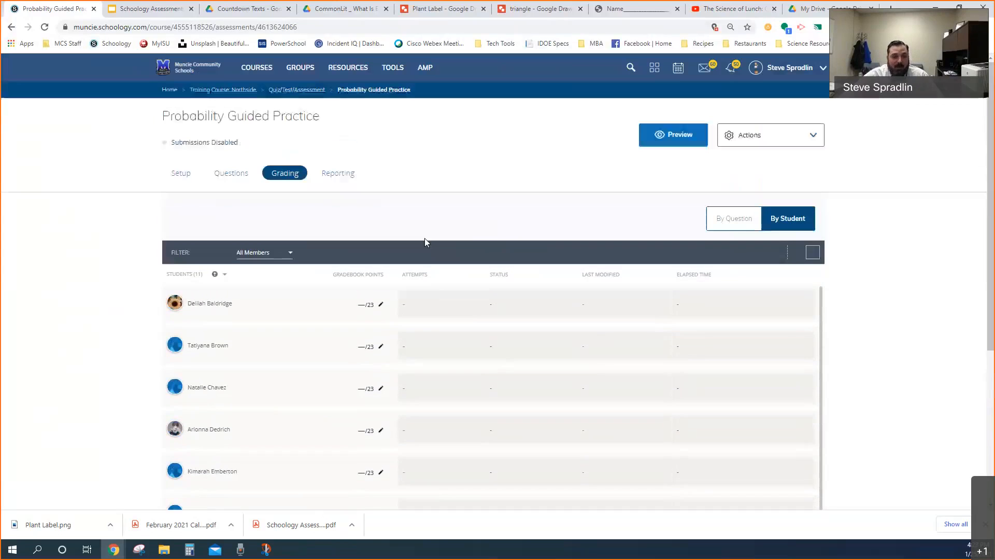
Return to the Quiz/Test/Assessment folder and open Sample Homework Assignment
left_click(287, 92)
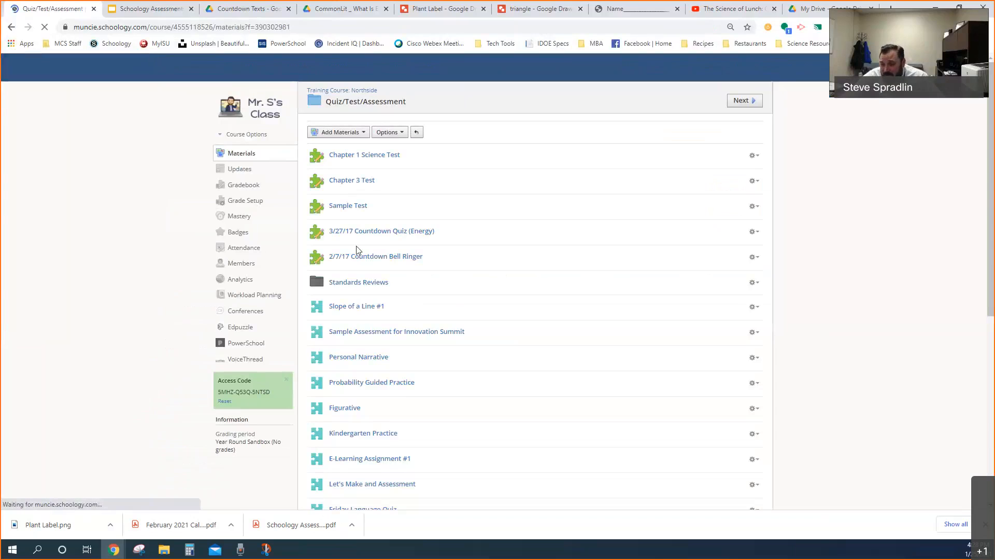
scroll(358, 253, "down", 4)
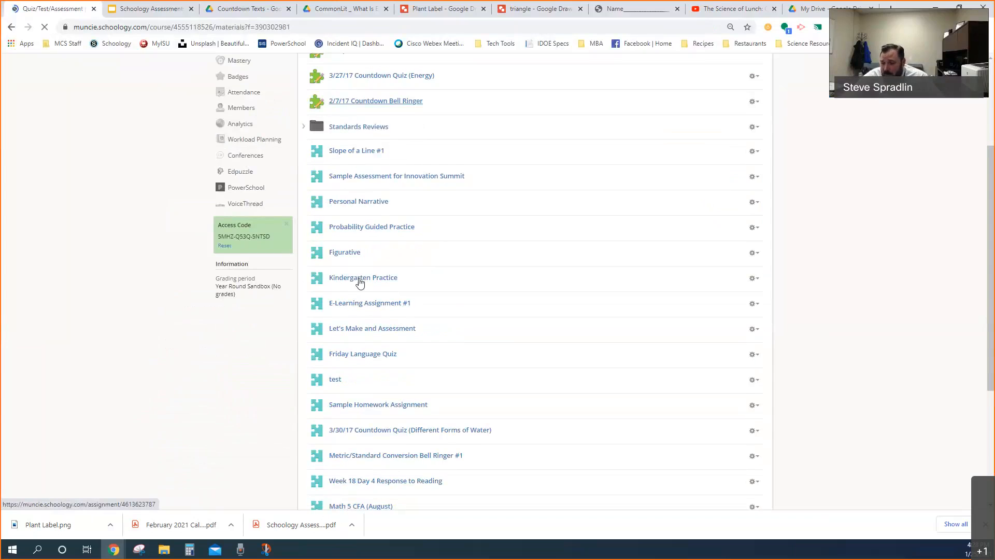
left_click(380, 404)
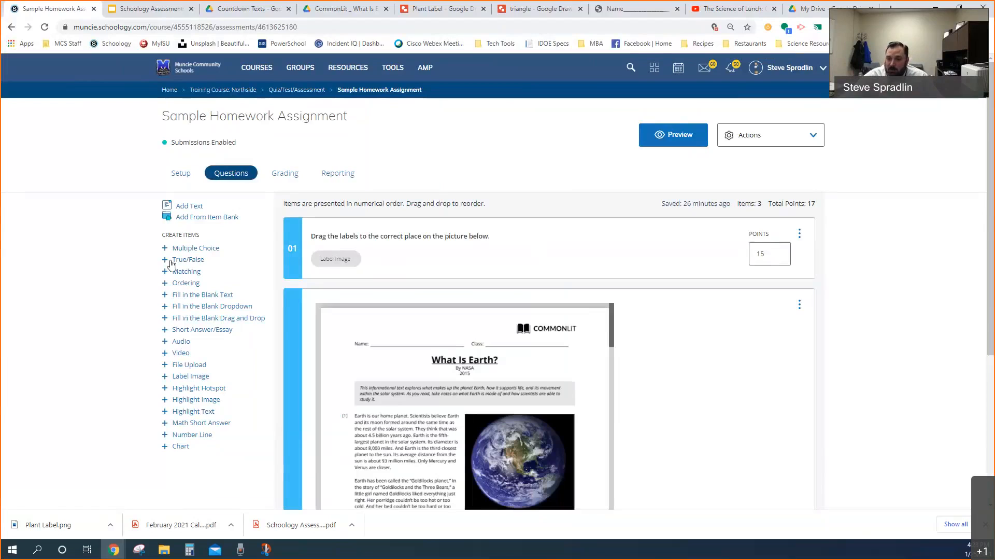
Start a new multiple-choice question, open the Video Player tool for its question text, and look at the video recording option without recording
left_click(190, 249)
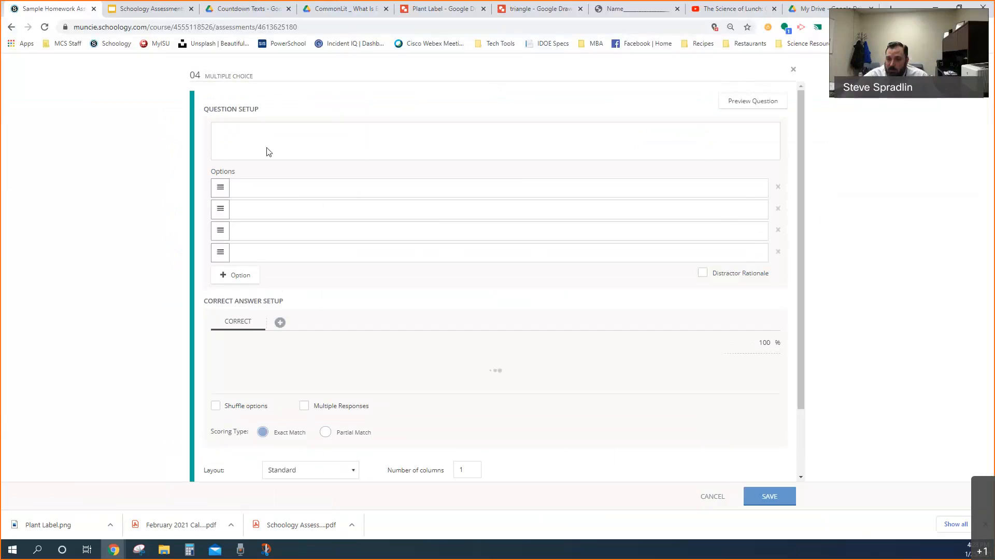
left_click(345, 137)
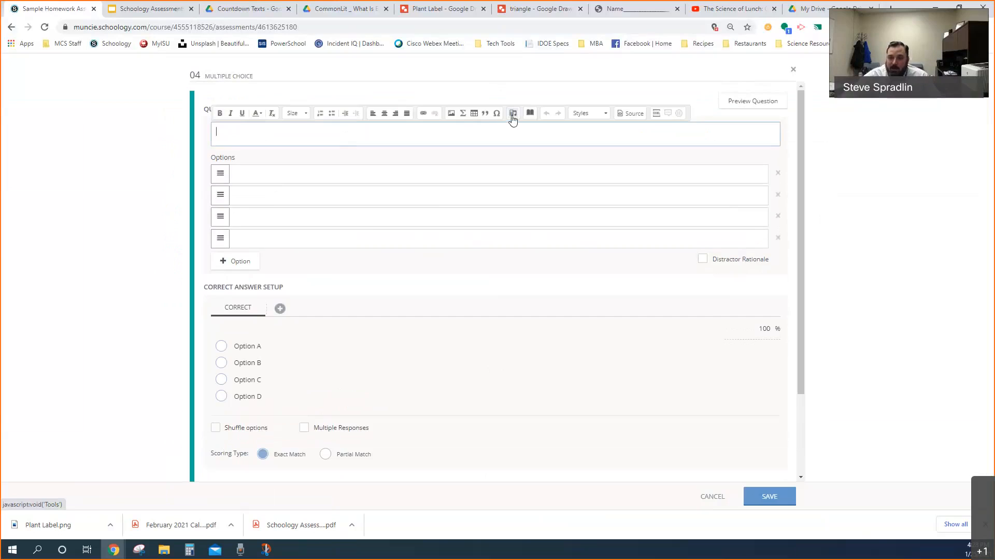
left_click(512, 117)
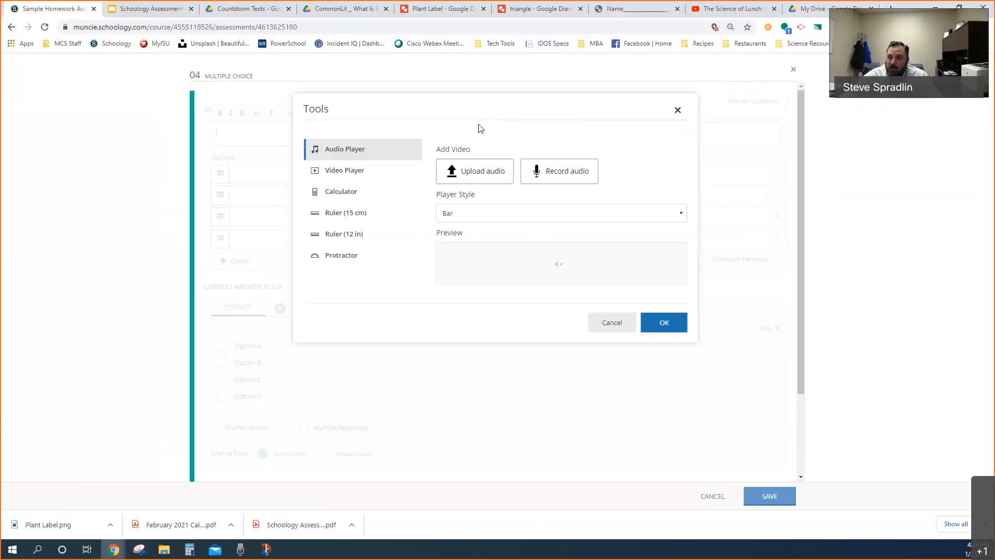
left_click(355, 171)
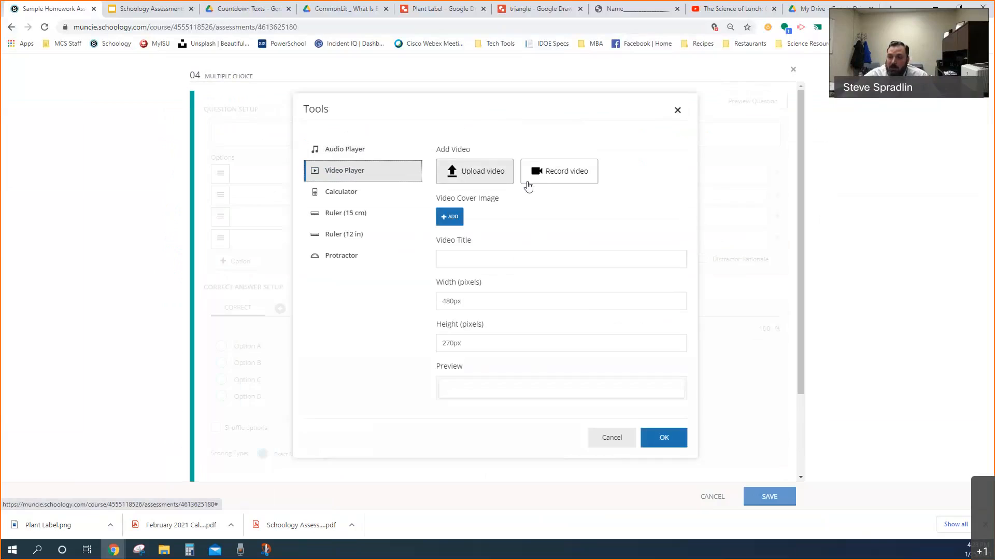
left_click(557, 174)
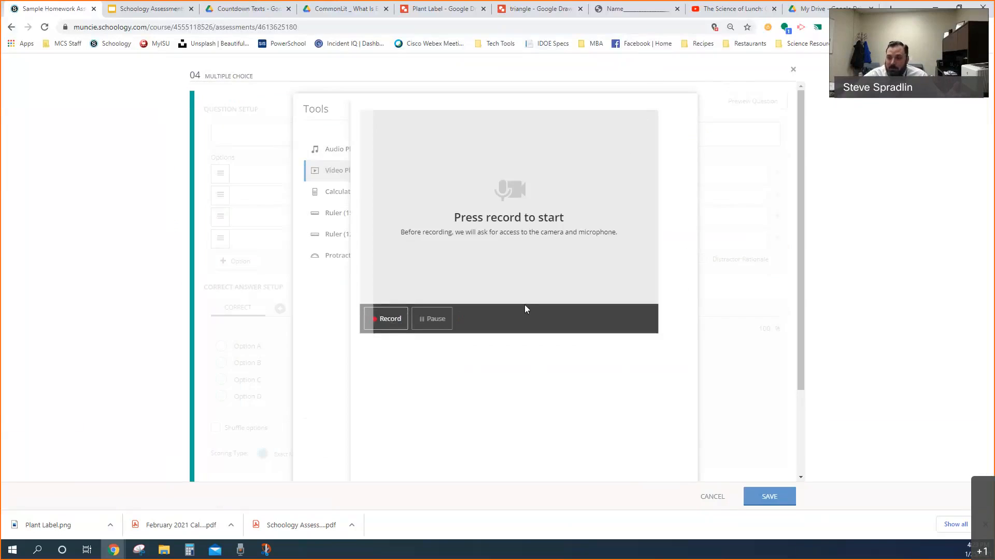
scroll(525, 309, "down", 2)
left_click(606, 461)
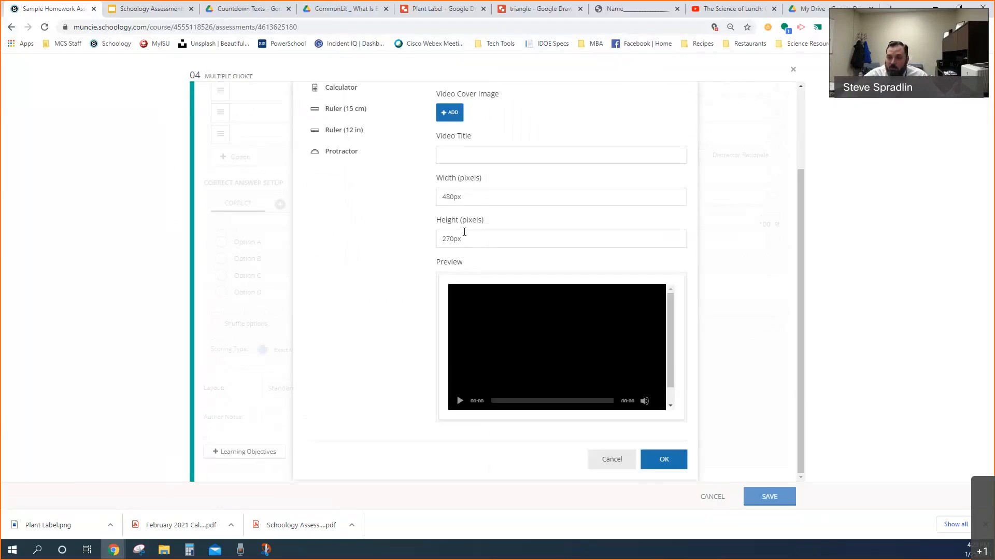
scroll(469, 236, "up", 2)
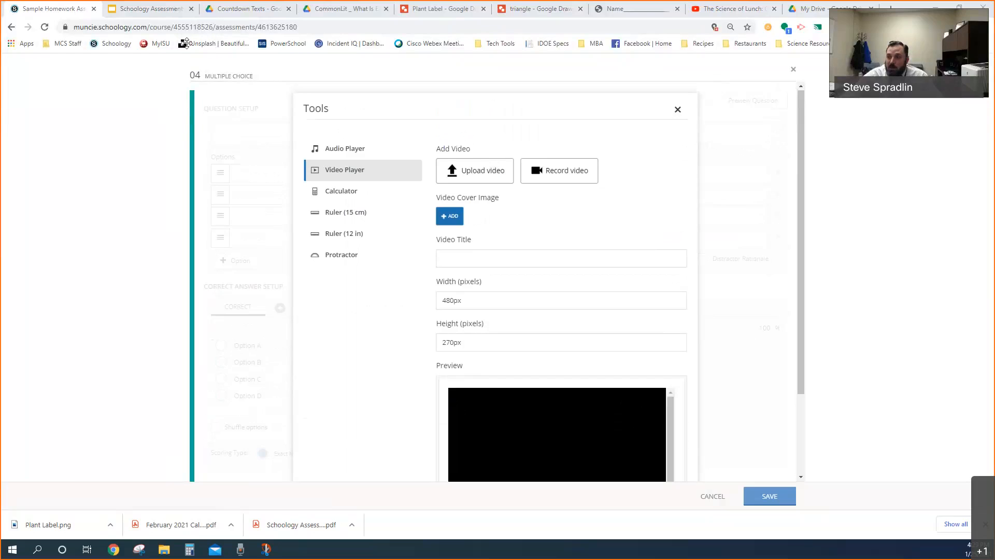
Switch to YouTube and copy the video URL of The Science of Lunch: Crash Course Kids #15.2
left_click(734, 9)
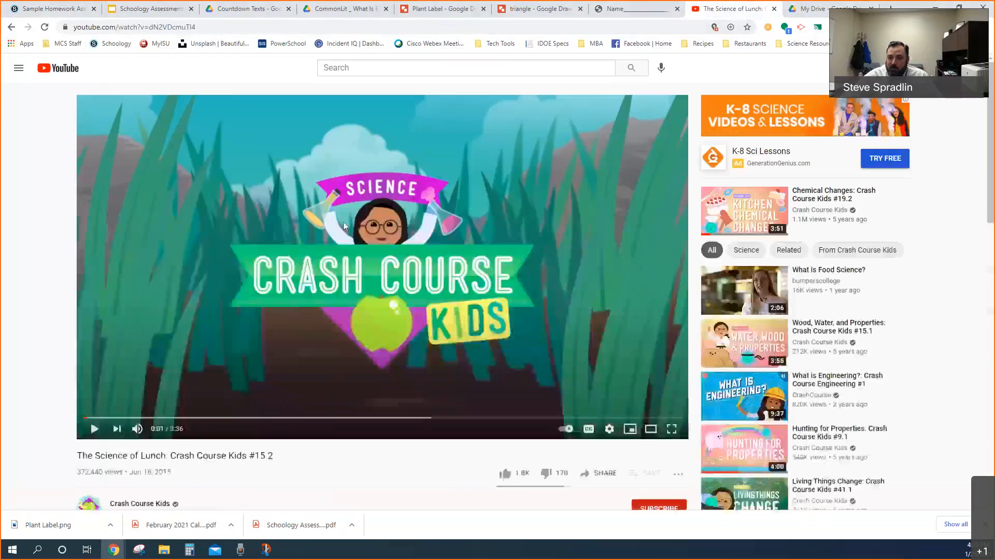
right_click(320, 272)
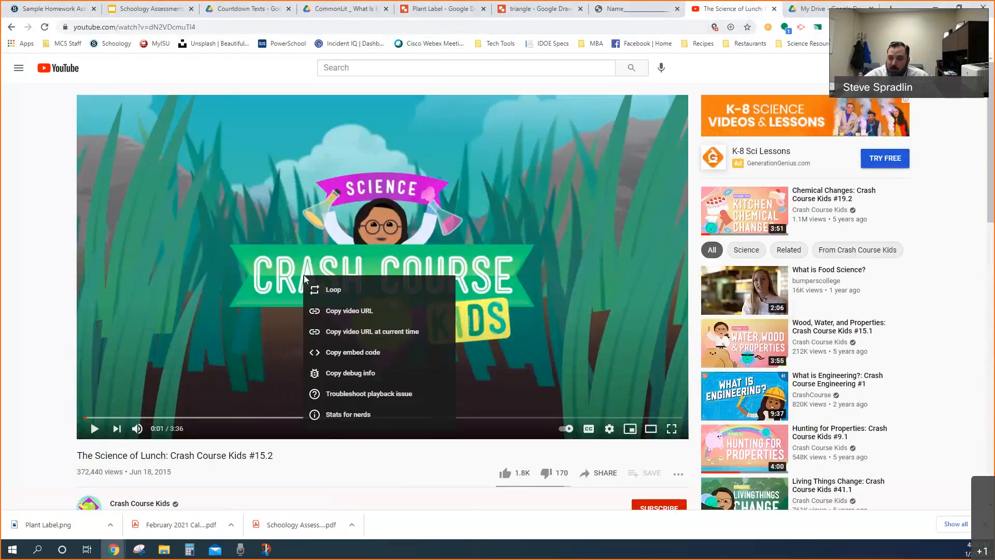
left_click(346, 311)
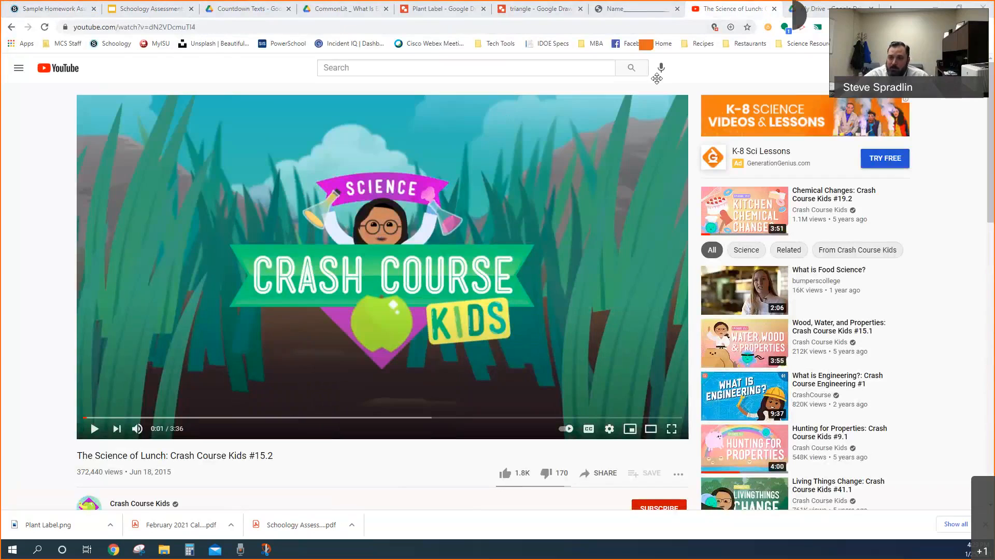
Return to the Schoology question and insert a video player using the copied YouTube URL, keeping the 480 by 270 px size
left_click(74, 14)
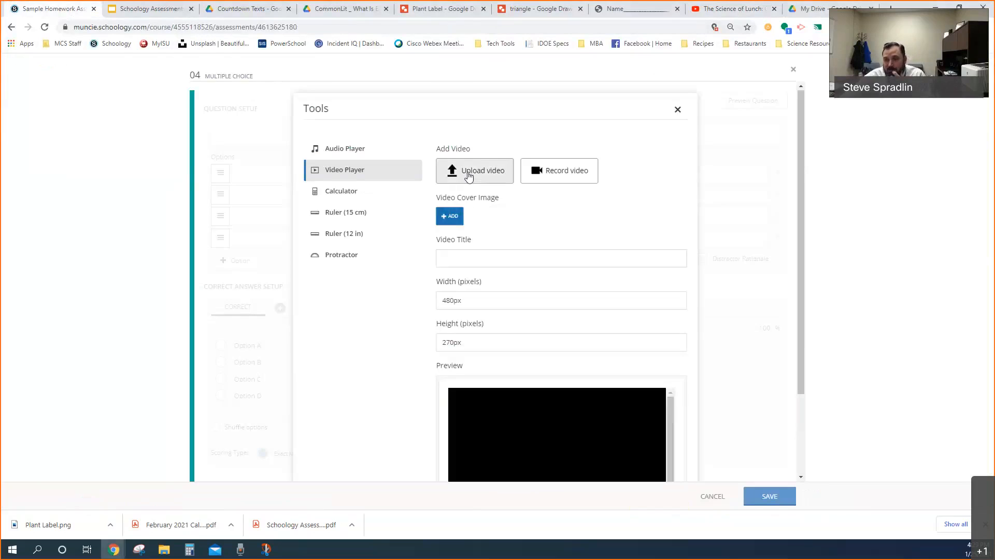
left_click(469, 177)
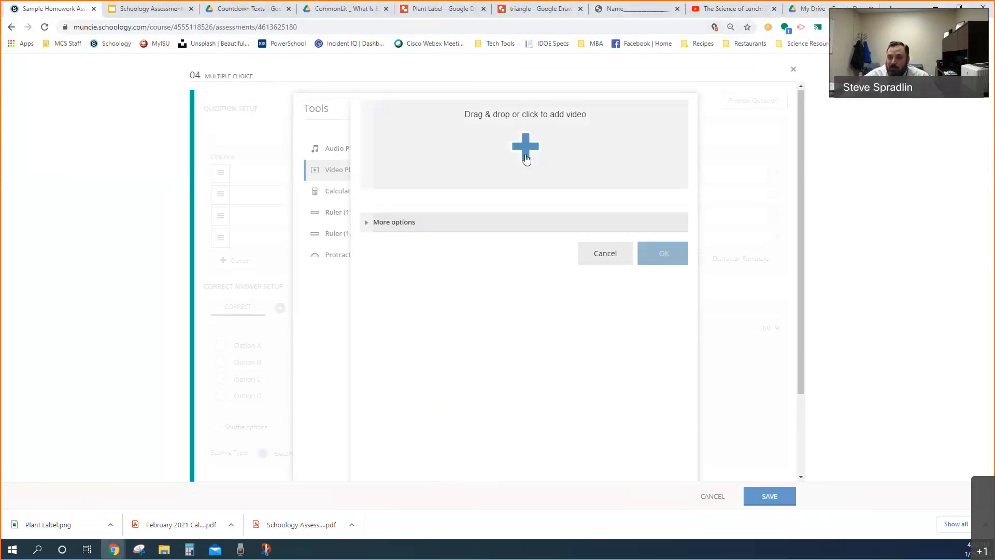
left_click(396, 226)
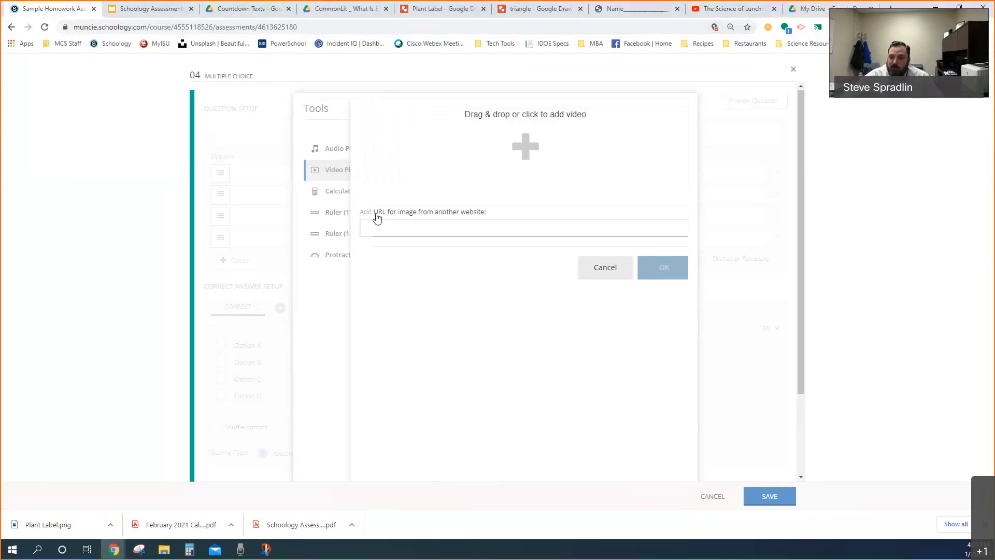
right_click(393, 227)
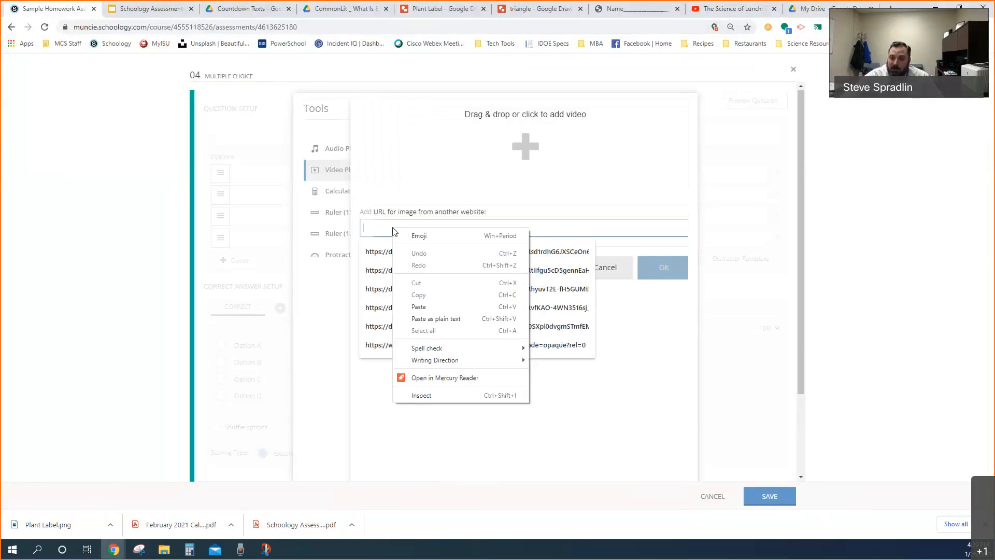
left_click(420, 306)
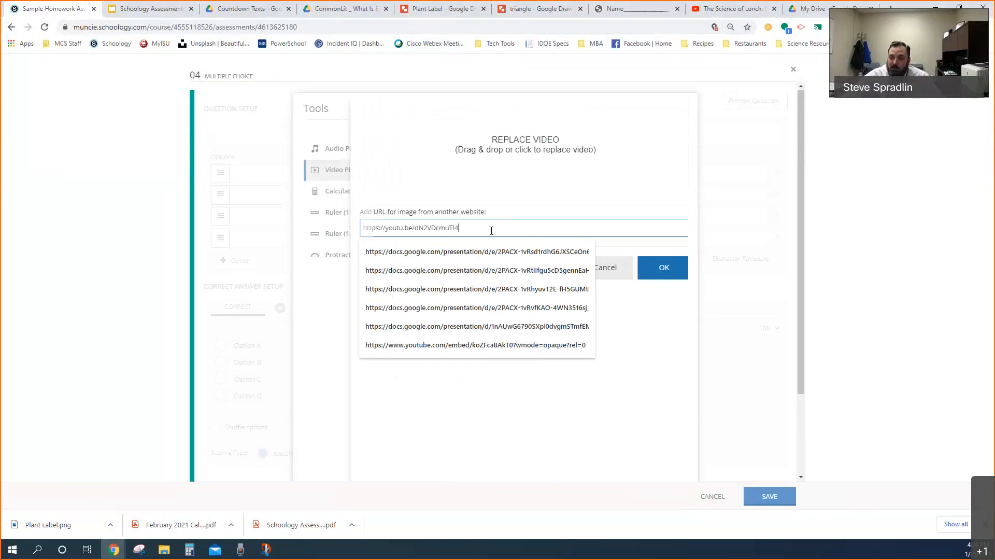
left_click(663, 272)
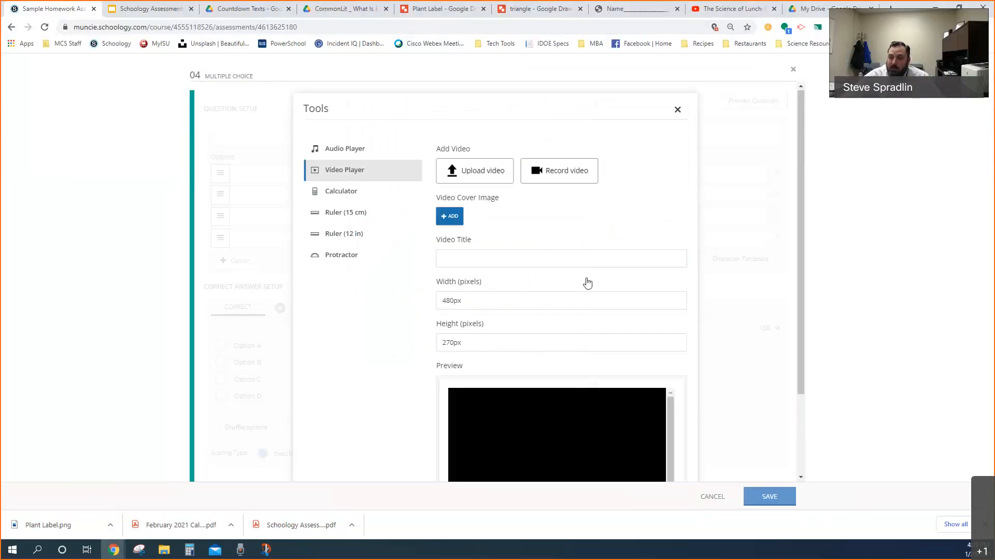
scroll(590, 306, "down", 2)
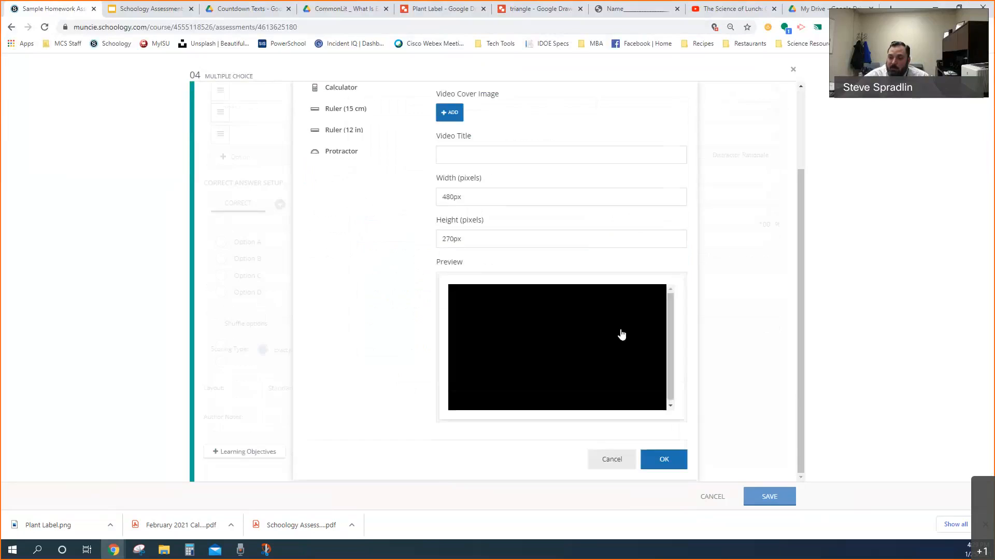
left_click(660, 460)
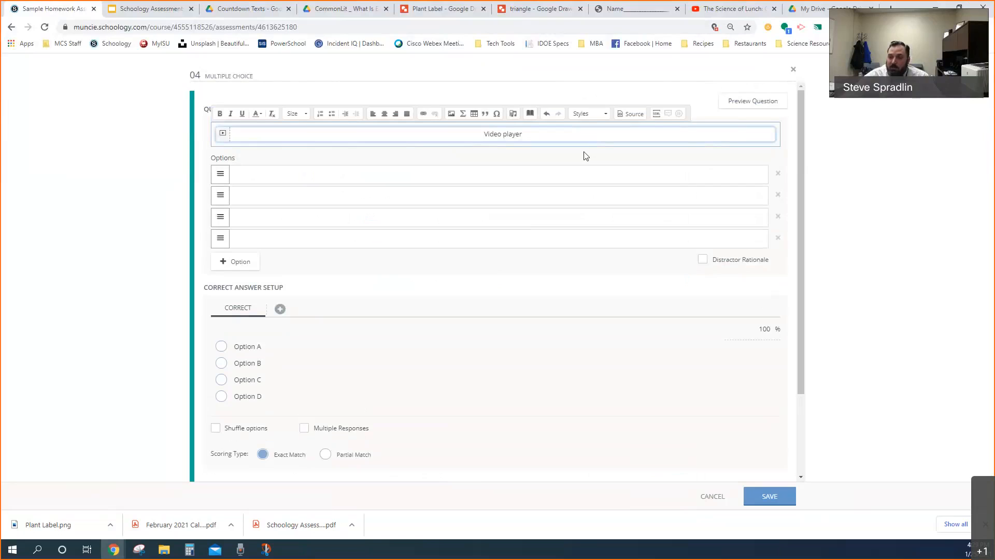
Preview the question, briefly play and pause the embedded video, select the first answer option, and cancel the question without saving
left_click(743, 103)
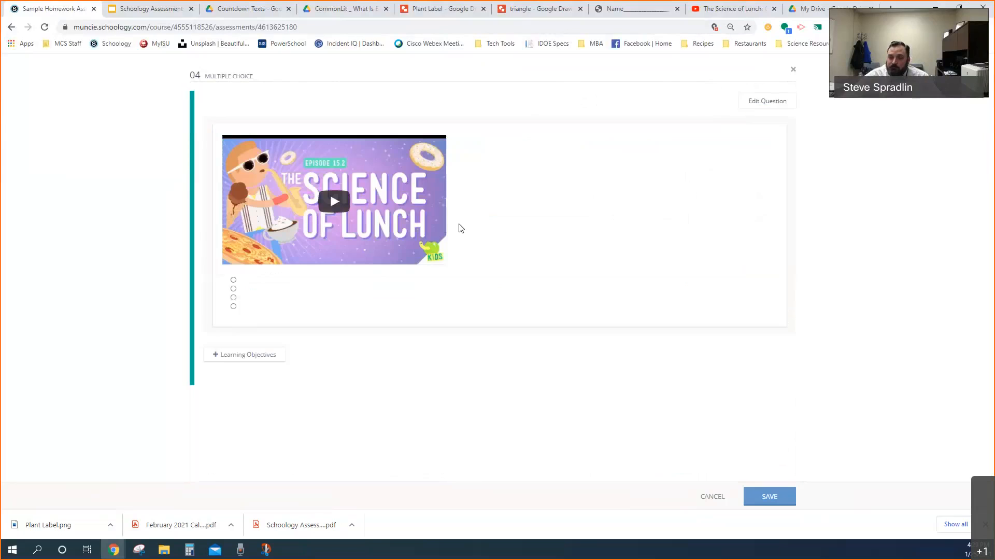
left_click(333, 195)
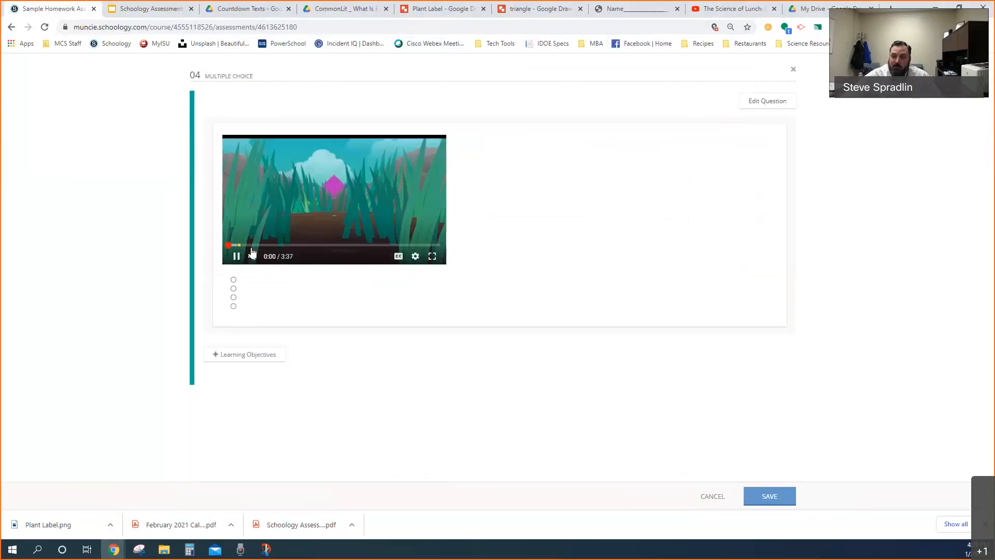
left_click(236, 257)
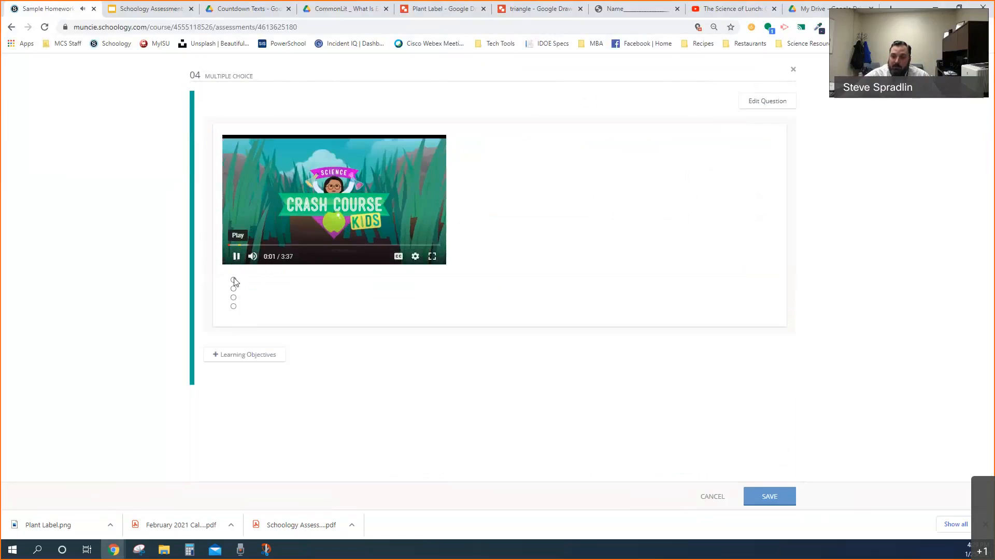
left_click(233, 297)
left_click(234, 280)
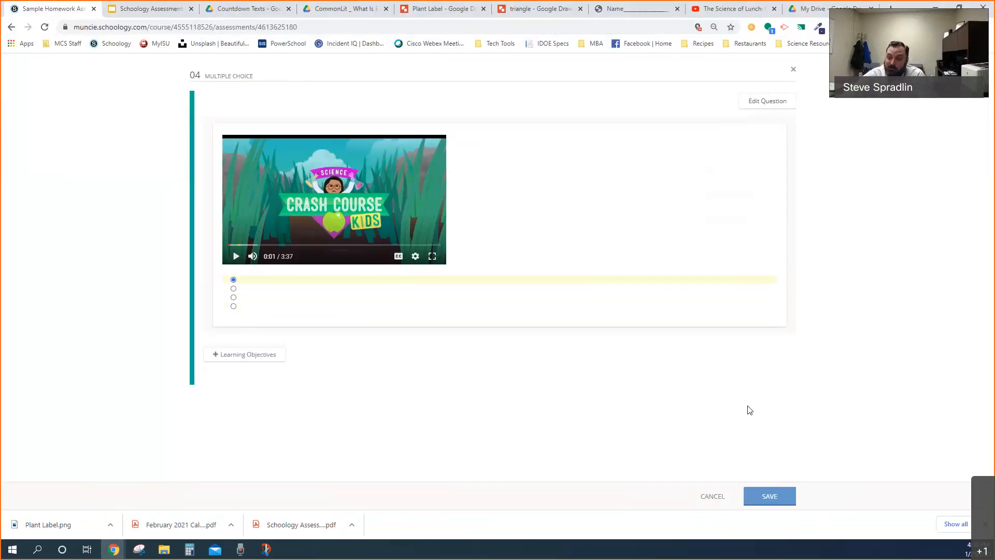
left_click(713, 498)
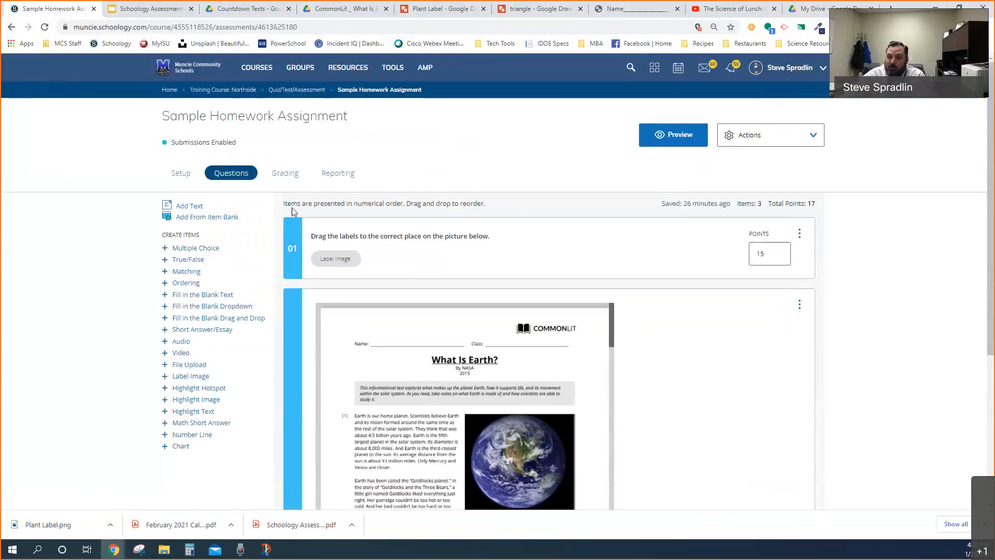
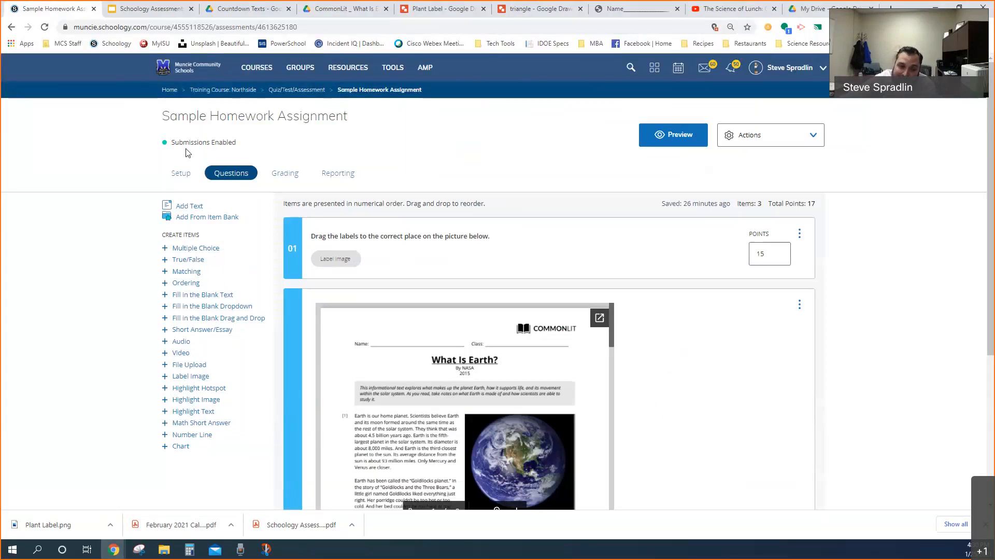
Open the Week 21, Day 4 Words assessment from the training course's Quiz/Test/Assessment folder
left_click(237, 92)
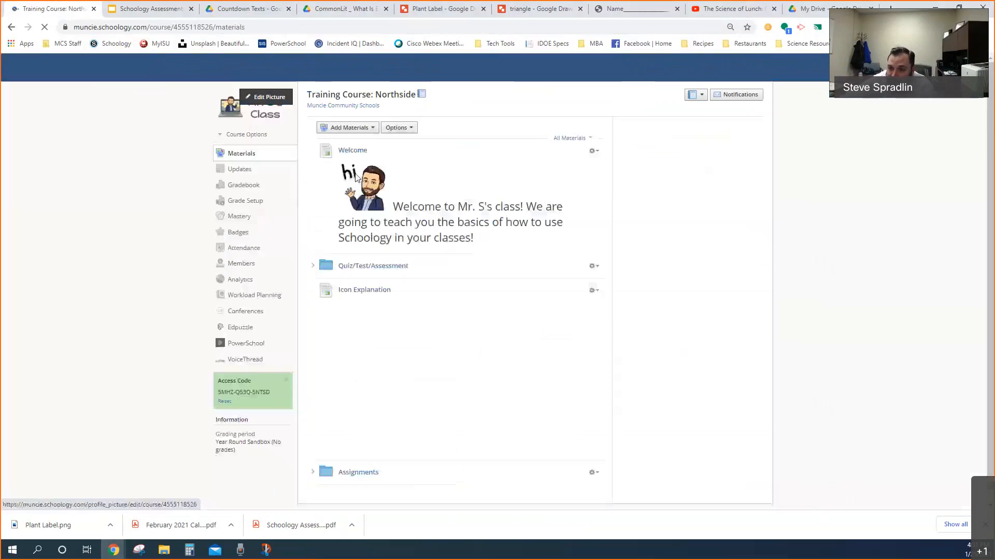
scroll(402, 251, "down", 2)
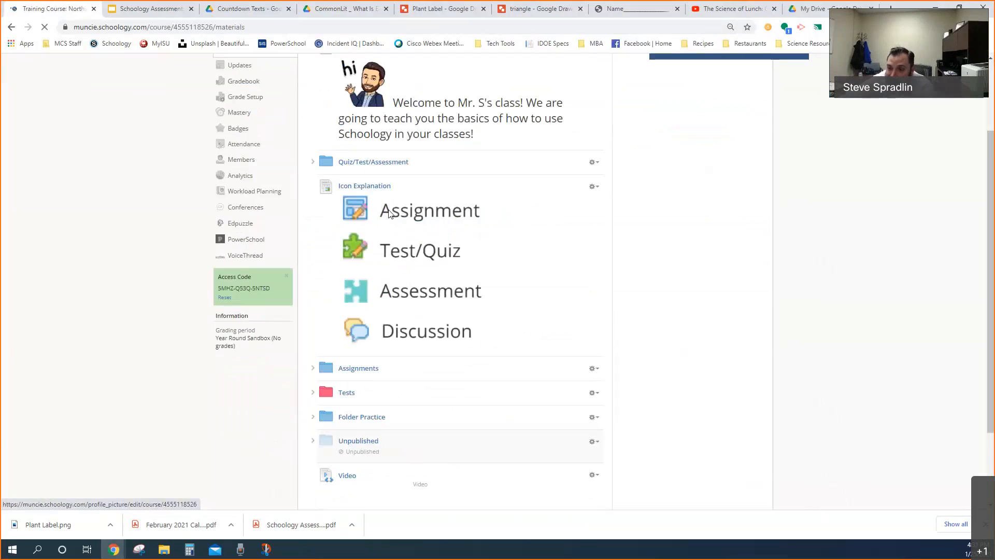
left_click(367, 165)
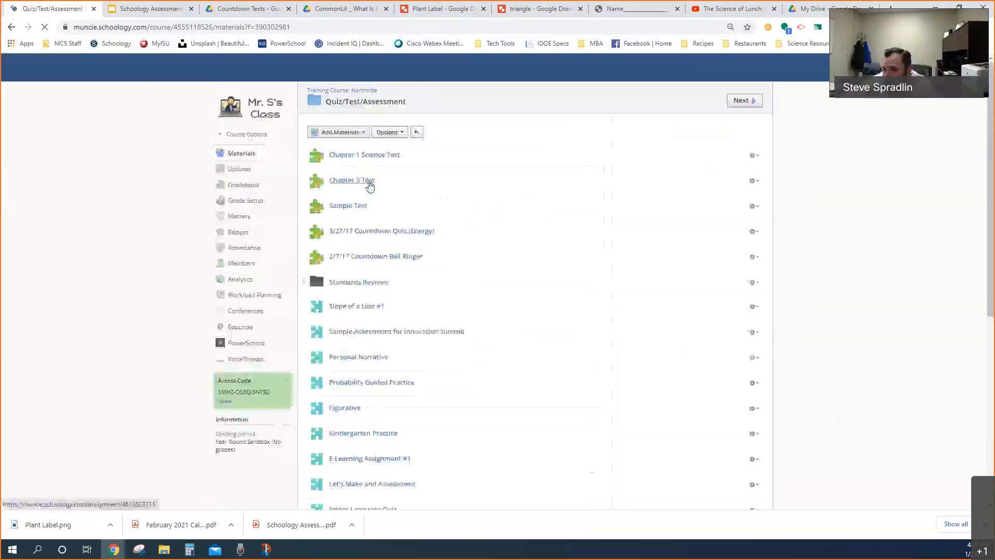
scroll(422, 210, "down", 2)
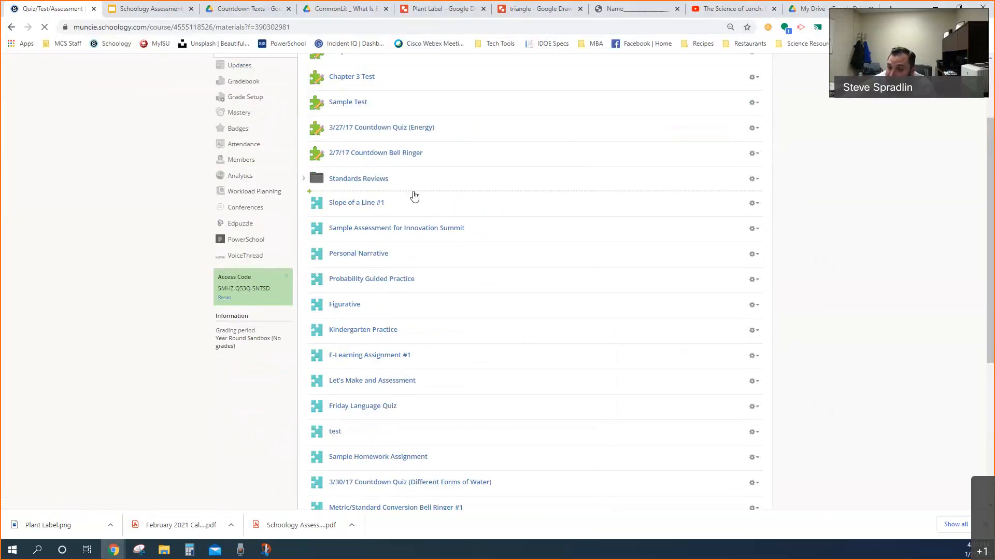
scroll(387, 214, "down", 3)
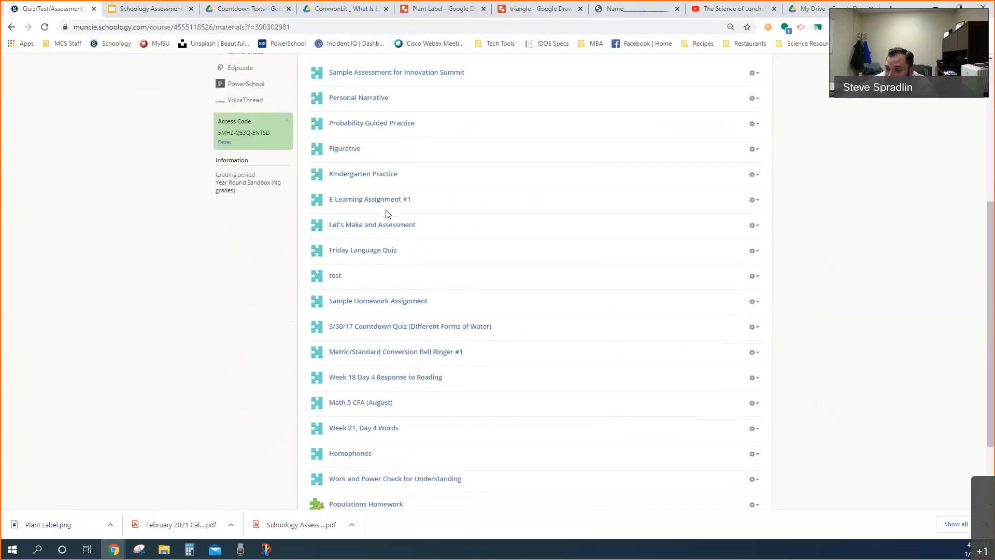
scroll(372, 225, "down", 2)
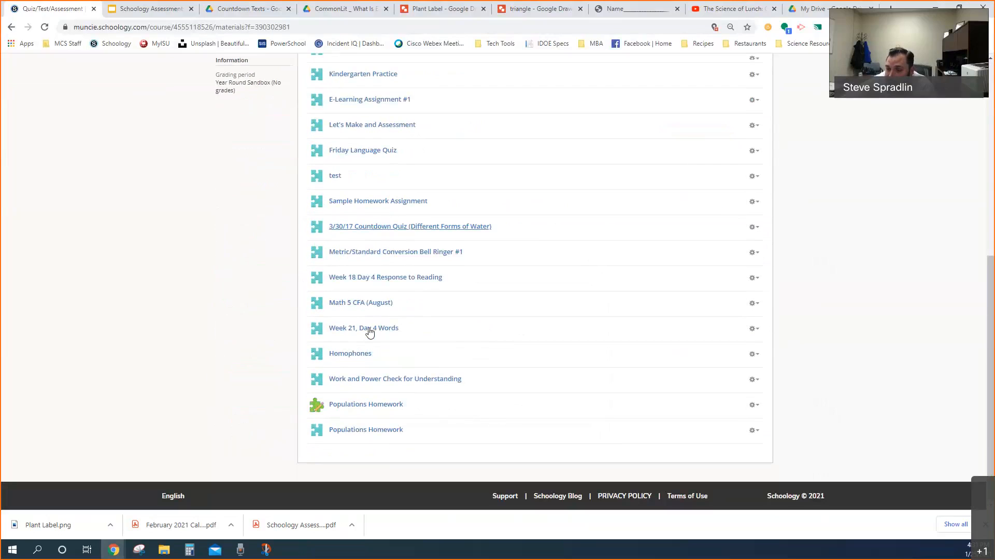
left_click(368, 332)
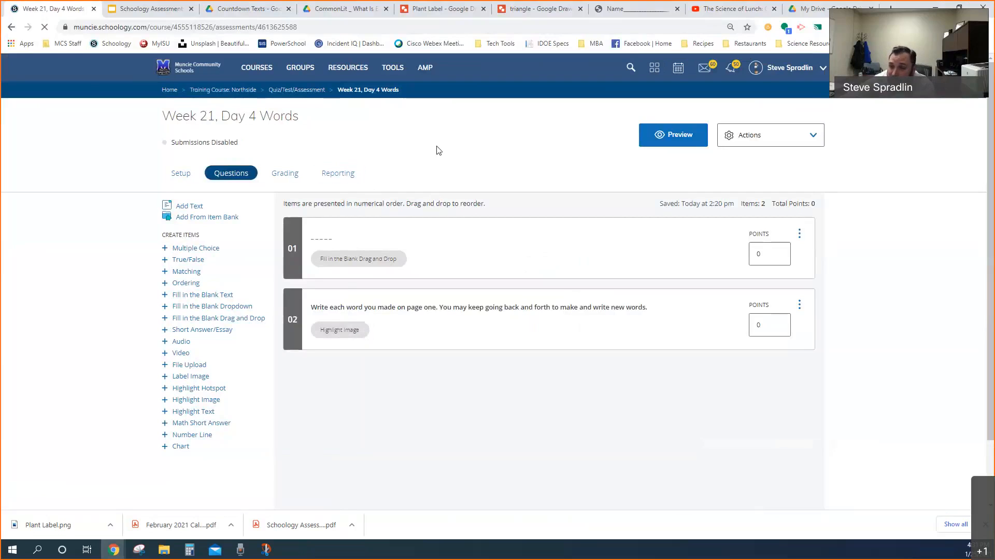
Preview the assessment, start a new attempt, and spell "meal" with the letter tiles on page one
left_click(673, 139)
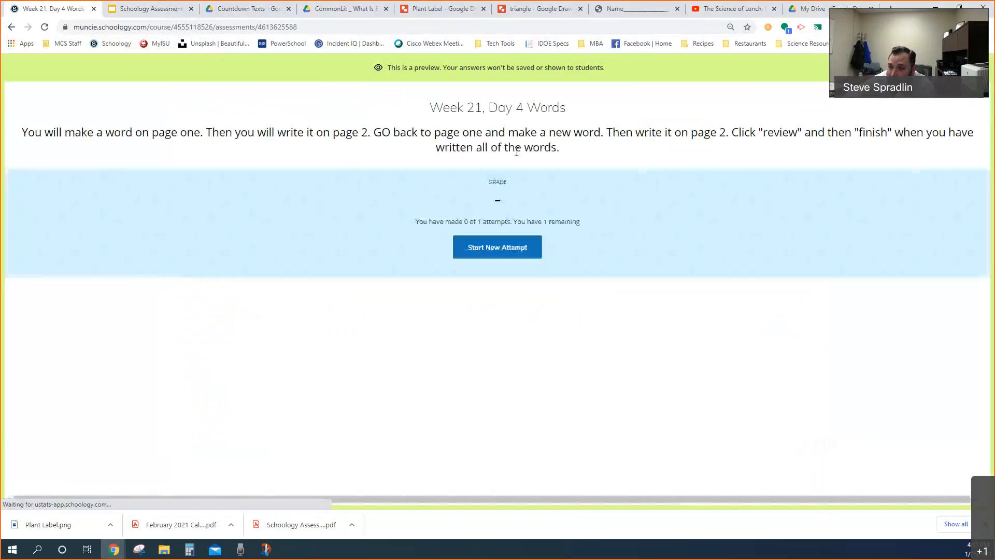
left_click(487, 252)
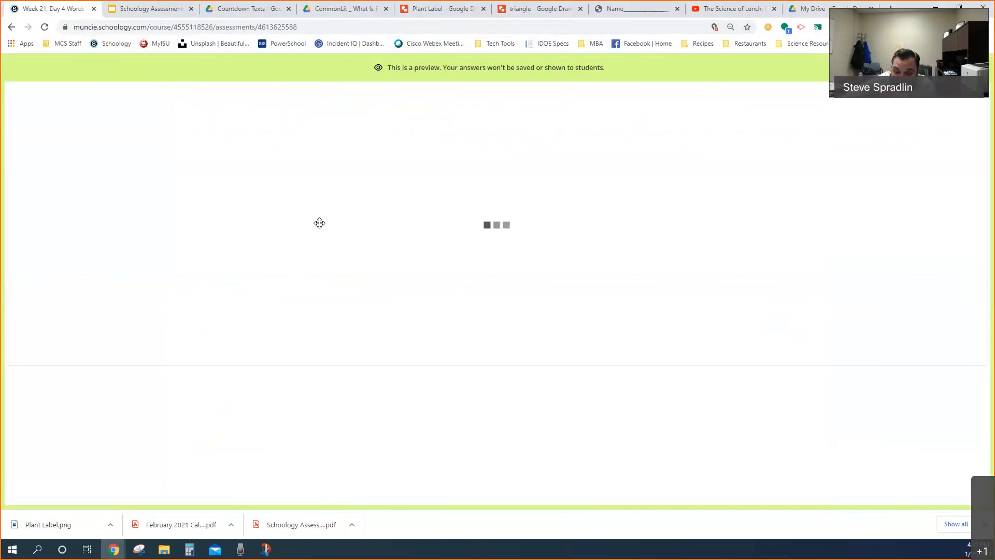
left_click_drag(225, 274, 71, 158)
left_click_drag(164, 254, 121, 176)
left_click_drag(101, 250, 172, 176)
left_click_drag(163, 318, 231, 180)
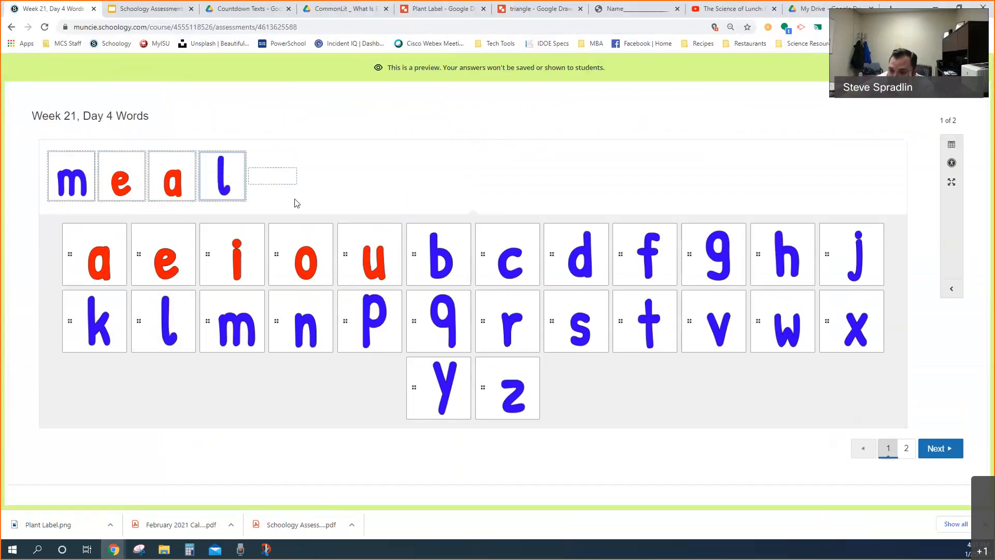
left_click(234, 176)
left_click(208, 226)
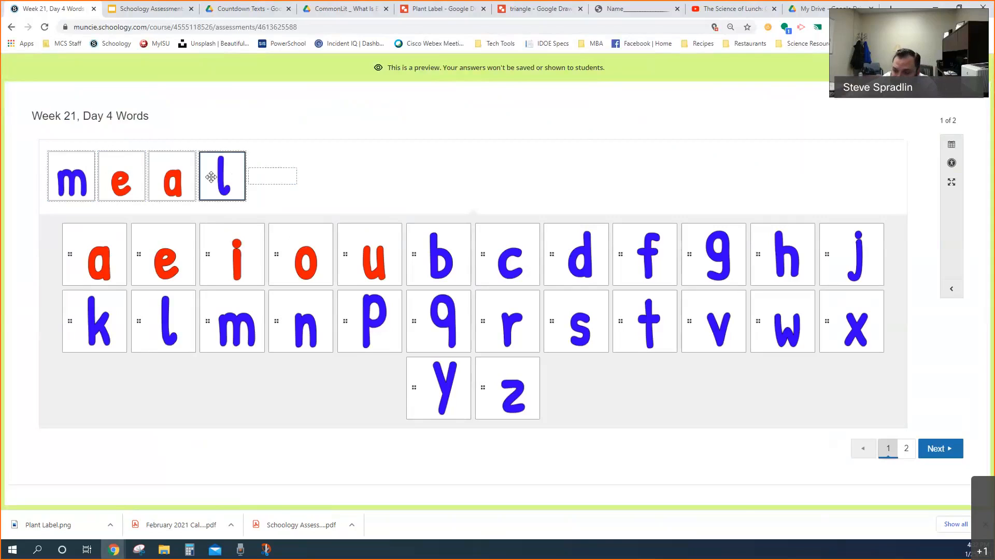
Go to page two and handwrite "meal" in red on line 1
left_click(907, 449)
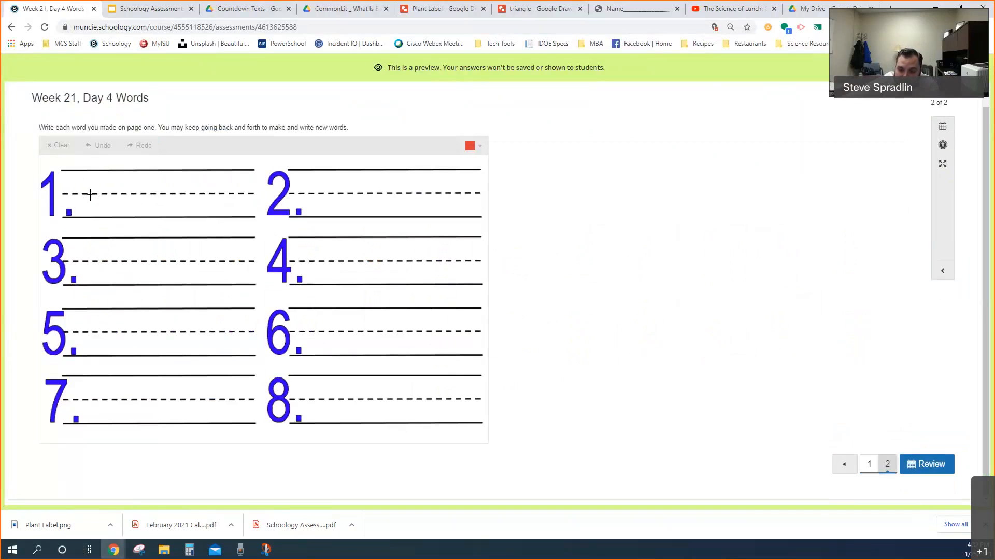
mouse_move(89, 193)
left_mouse_down()
mouse_move(88, 215)
mouse_move(100, 193)
mouse_move(133, 214)
mouse_move(146, 195)
mouse_move(167, 211)
mouse_move(193, 195)
mouse_move(202, 215)
left_mouse_up()
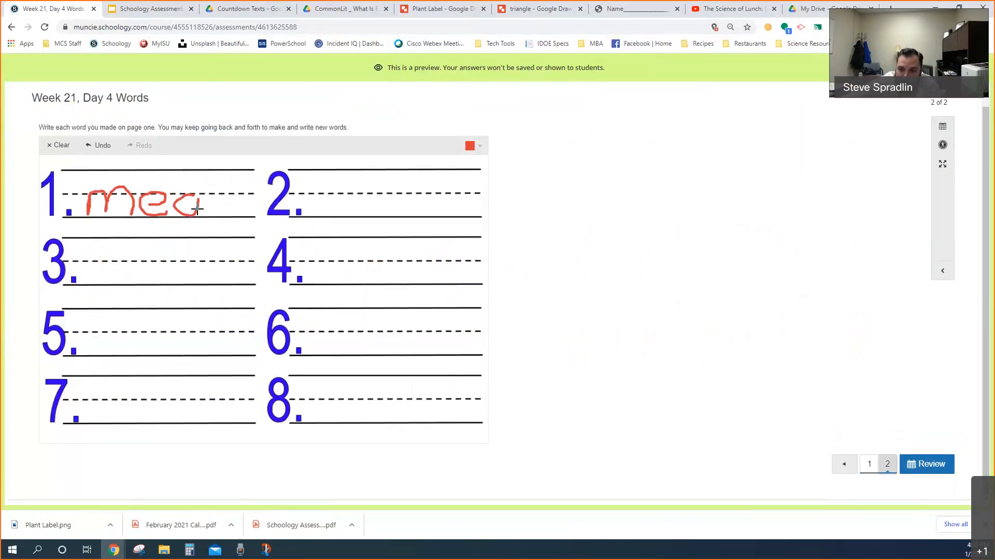
left_click_drag(217, 173, 218, 215)
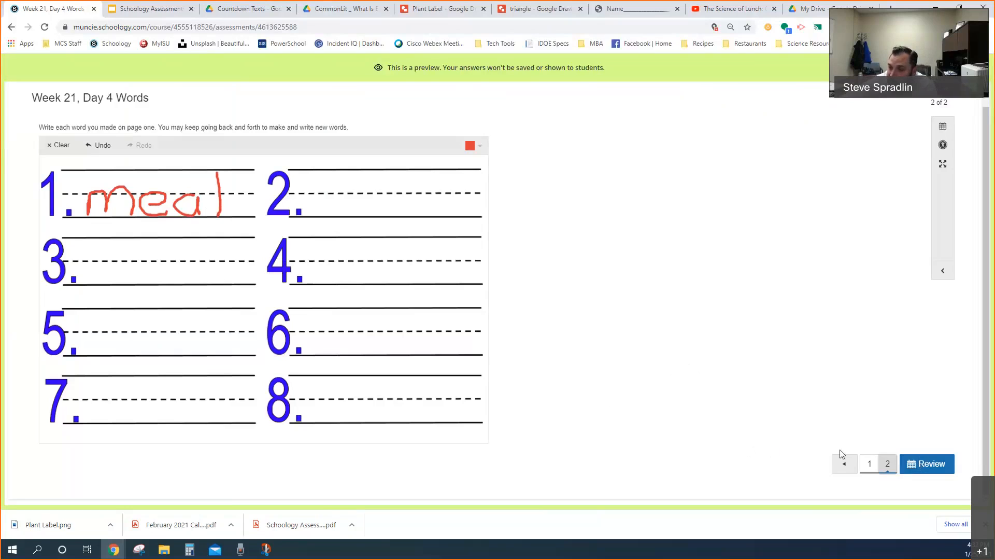
Return to page one and rearrange the letter tiles to spell "male", adding an e at the end
left_click(869, 468)
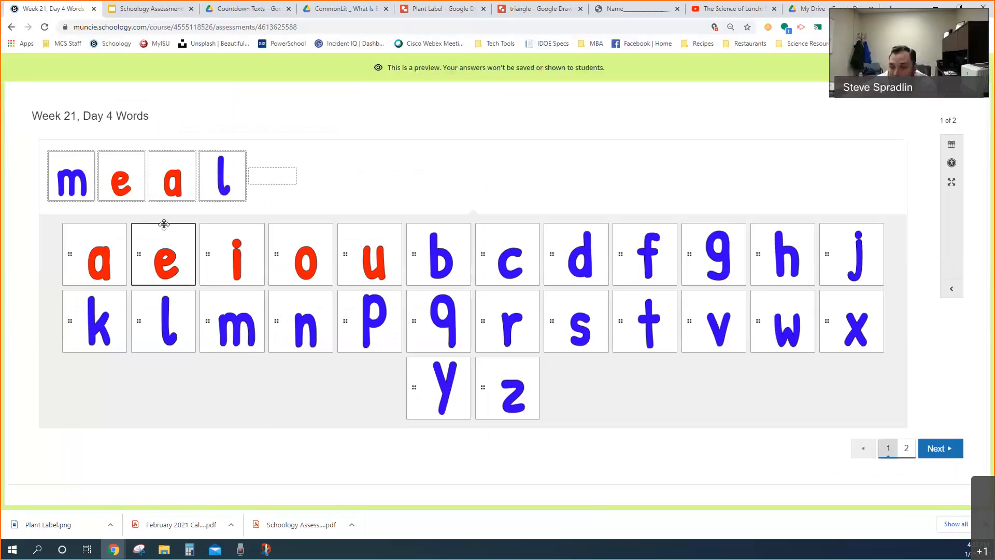
left_click_drag(172, 184, 125, 181)
left_click_drag(223, 179, 169, 181)
left_click_drag(163, 254, 228, 181)
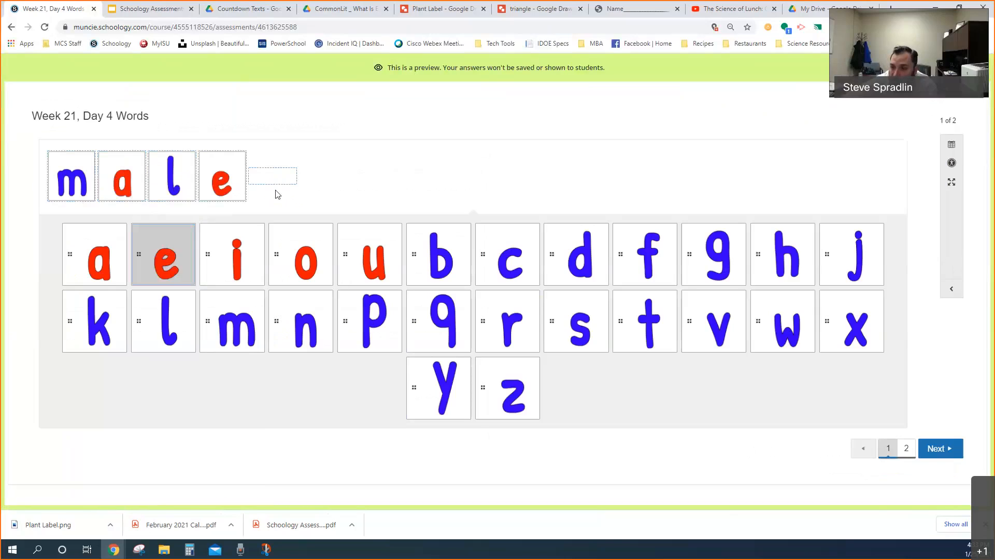
Handwrite "male" on line 2 of page two and exit the assessment preview
left_click(905, 448)
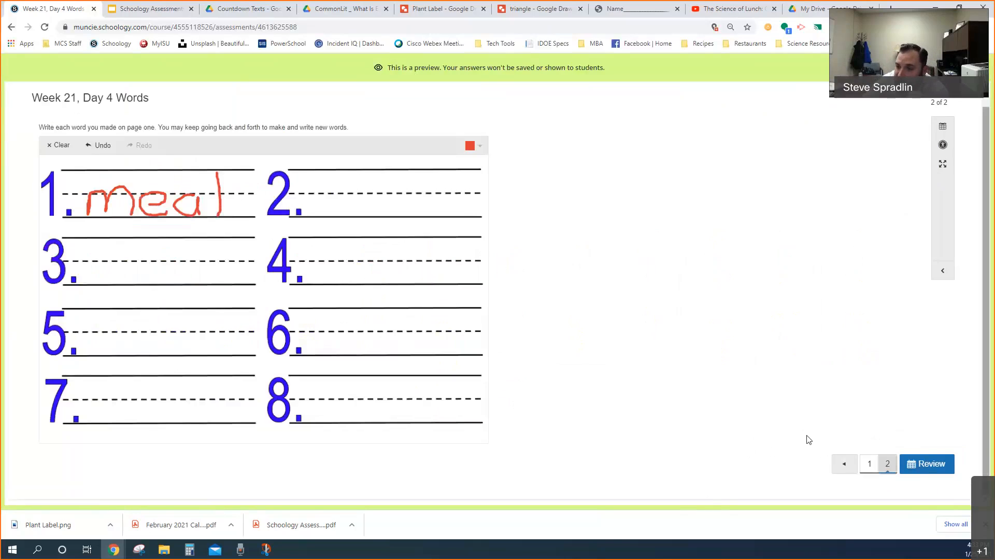
mouse_move(326, 212)
left_mouse_down()
mouse_move(371, 202)
mouse_move(371, 211)
mouse_move(396, 204)
mouse_move(400, 212)
left_mouse_up()
mouse_move(405, 174)
left_mouse_down()
mouse_move(412, 213)
mouse_move(422, 197)
mouse_move(436, 208)
left_mouse_up()
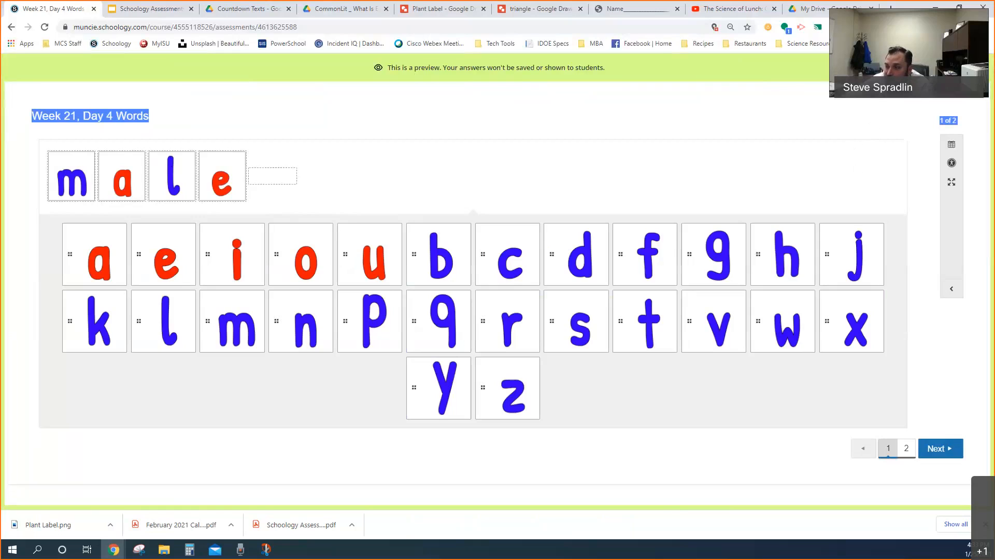
left_click(973, 67)
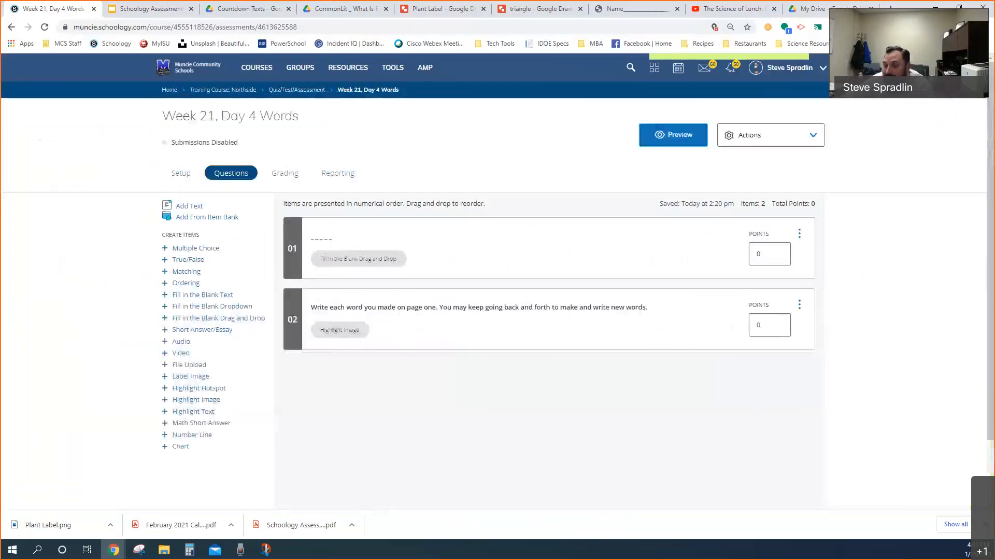
Open question 1's setup, inspect the vowel image responses, and try adding the text "h" beside the letter a image
left_click(462, 252)
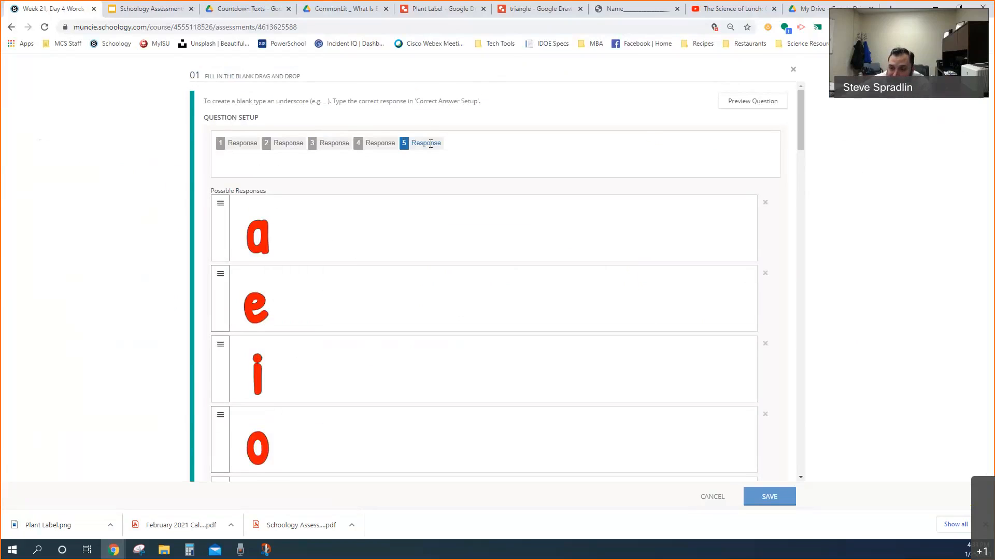
left_click(311, 218)
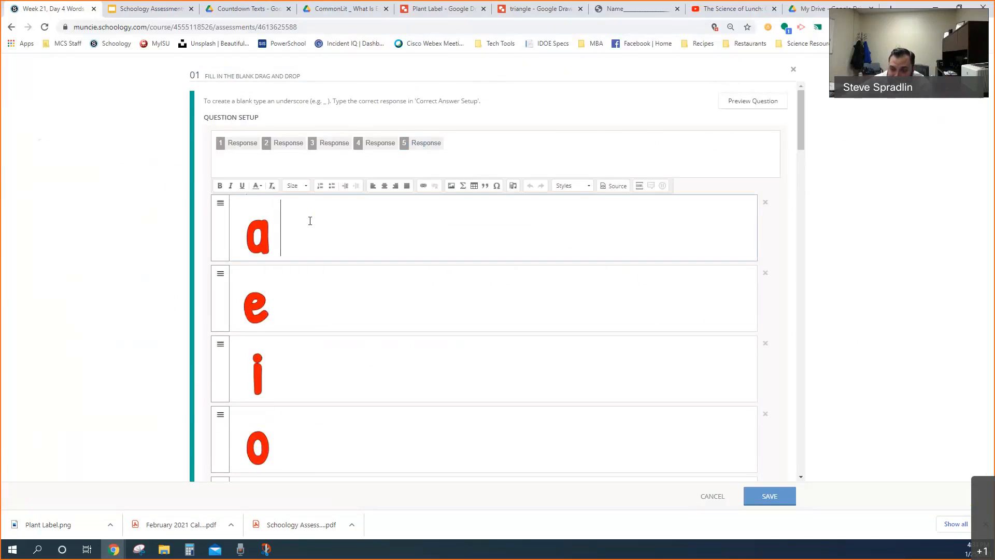
left_click(291, 311)
left_click(296, 357)
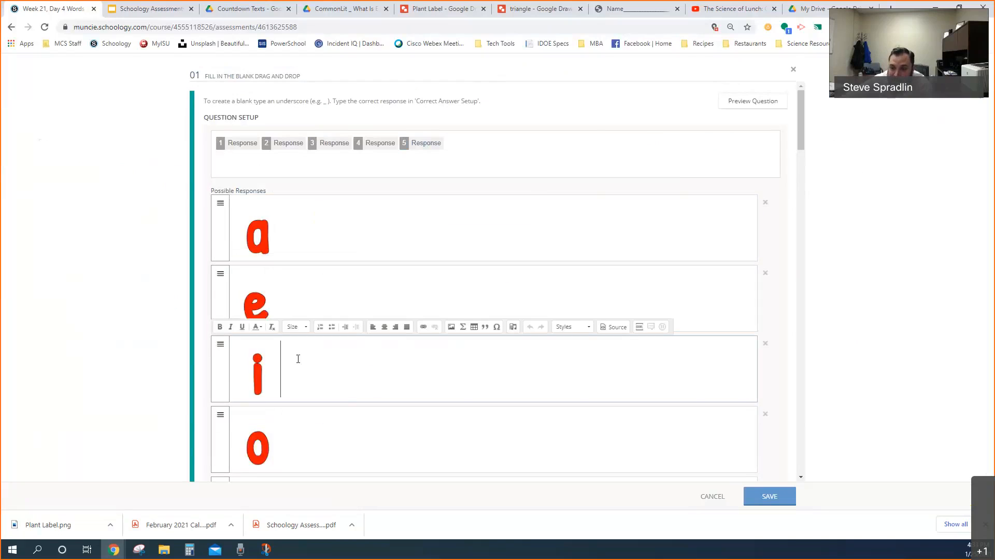
left_click(301, 442)
left_click(318, 228)
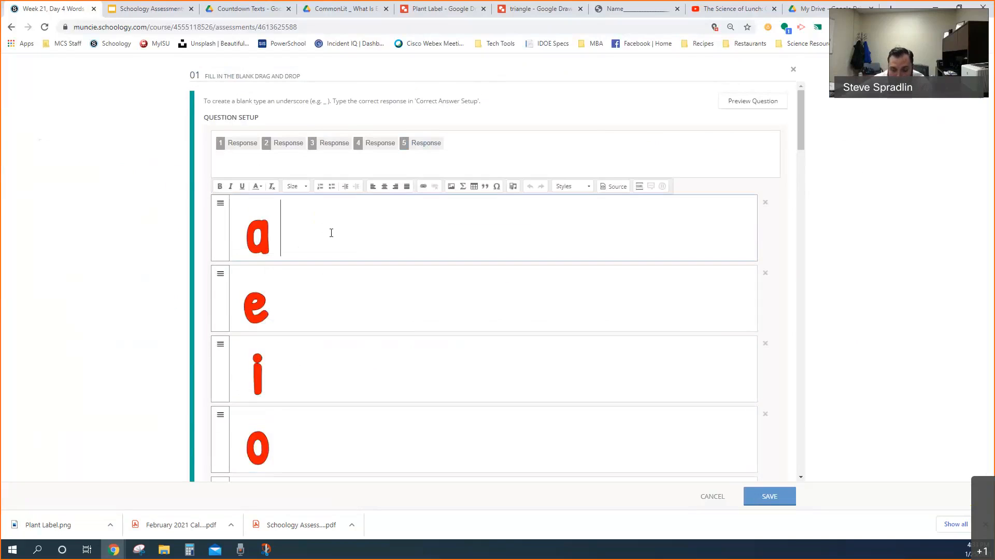
type("h")
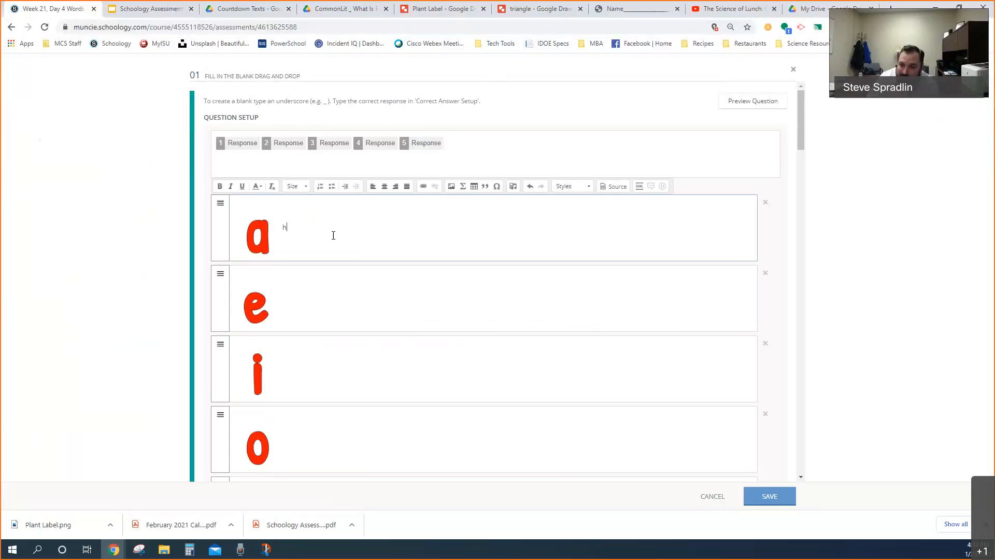
left_click(261, 239)
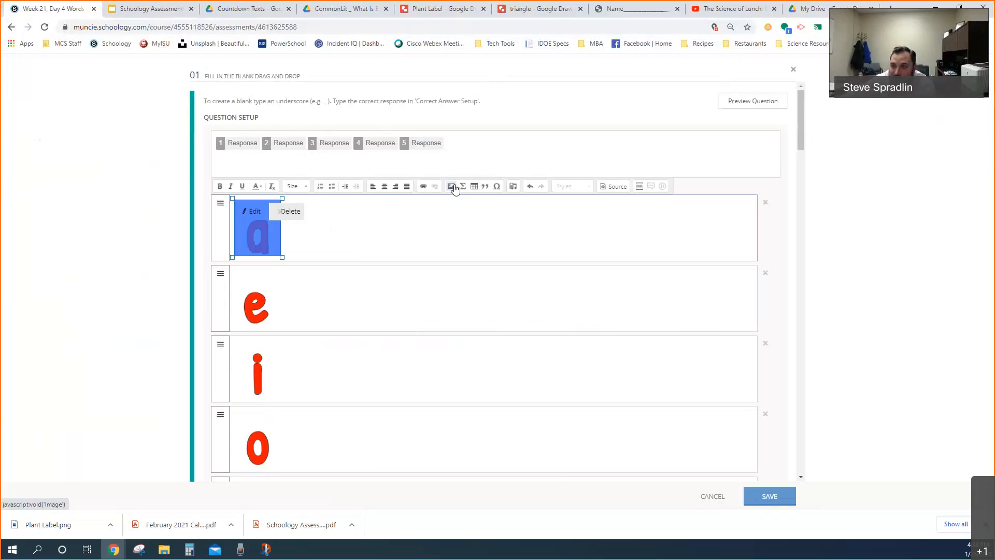
Look at the Plant Label drawing in Google Drawings, return to Schoology, review question 1's letter image responses, and cancel the editing
left_click(429, 10)
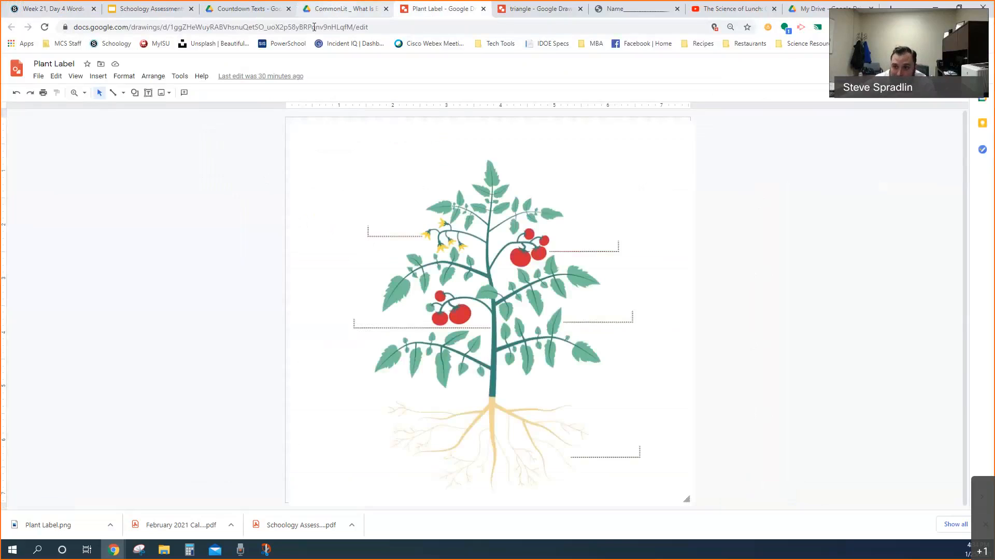
left_click(52, 9)
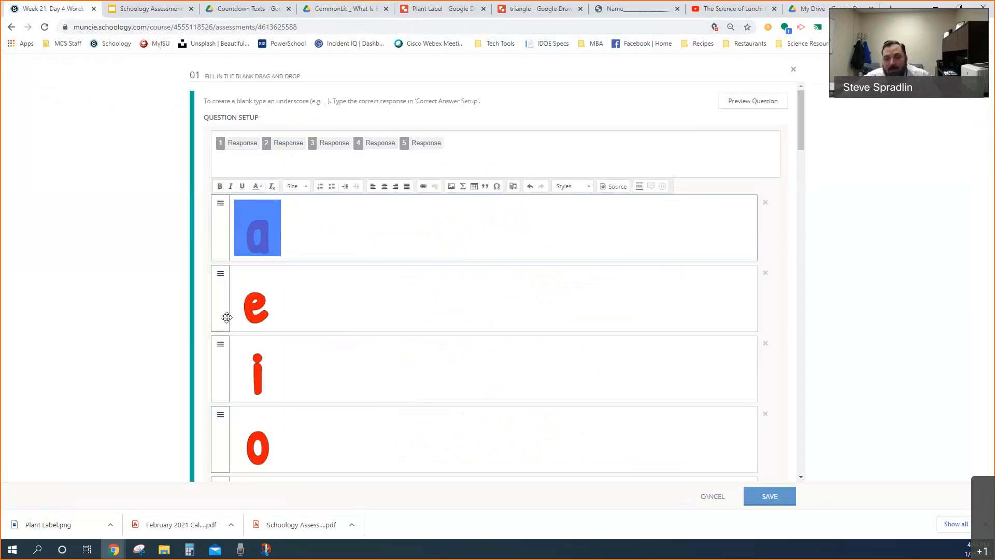
scroll(289, 302, "down", 4)
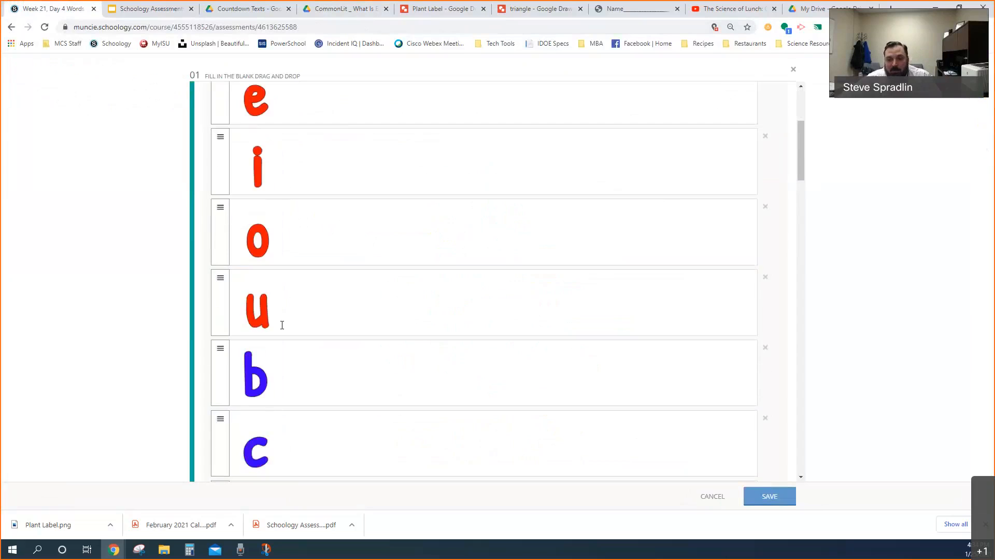
scroll(279, 322, "down", 9)
scroll(278, 321, "up", 13)
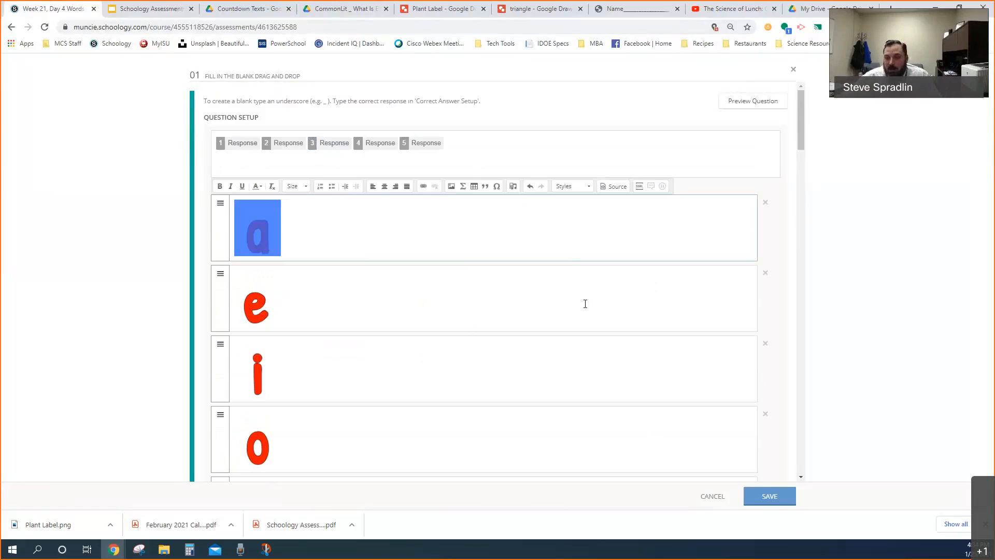
scroll(577, 265, "down", 2)
scroll(622, 337, "up", 2)
left_click(713, 496)
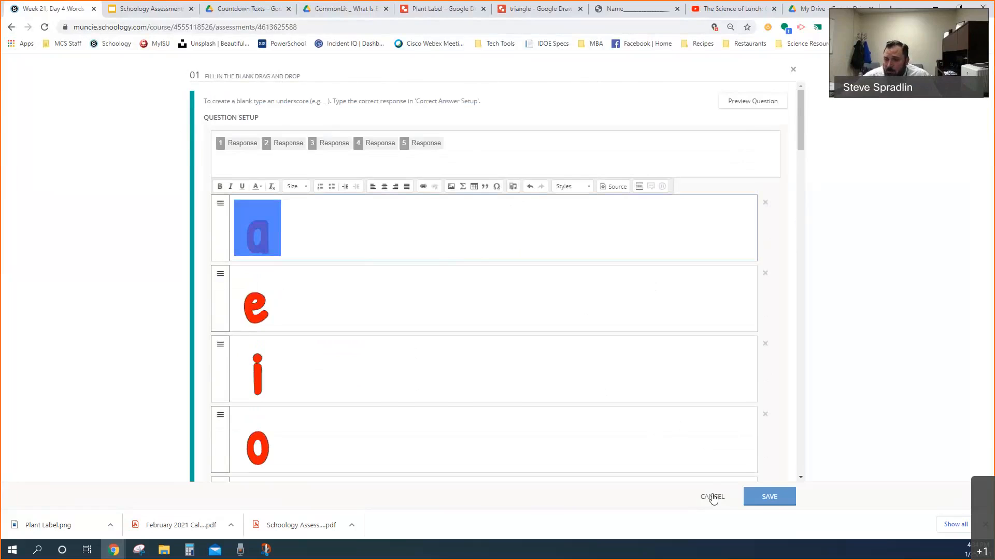
Open question 2, the Highlight Image item, examine its instruction text and setup, and cancel without saving
left_click(423, 325)
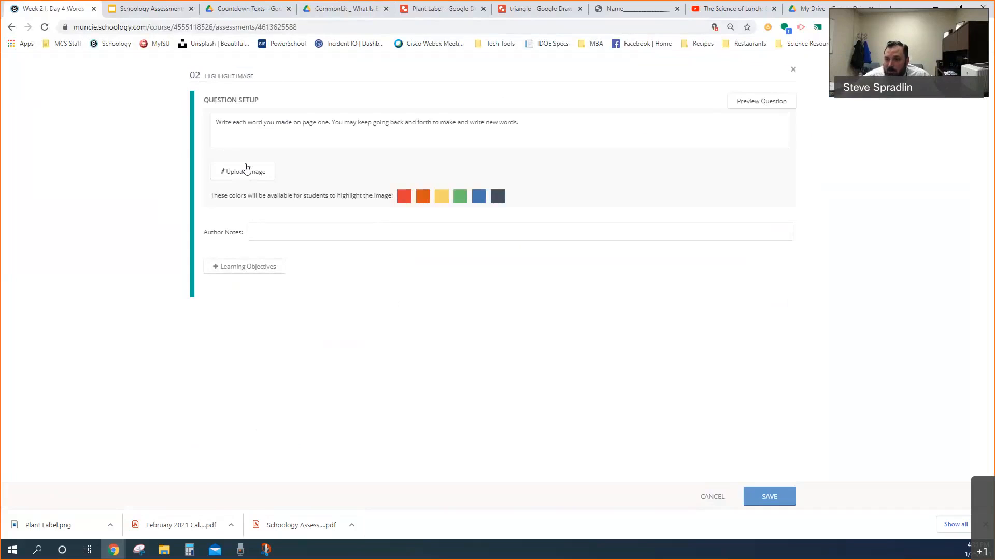
left_click_drag(216, 122, 493, 122)
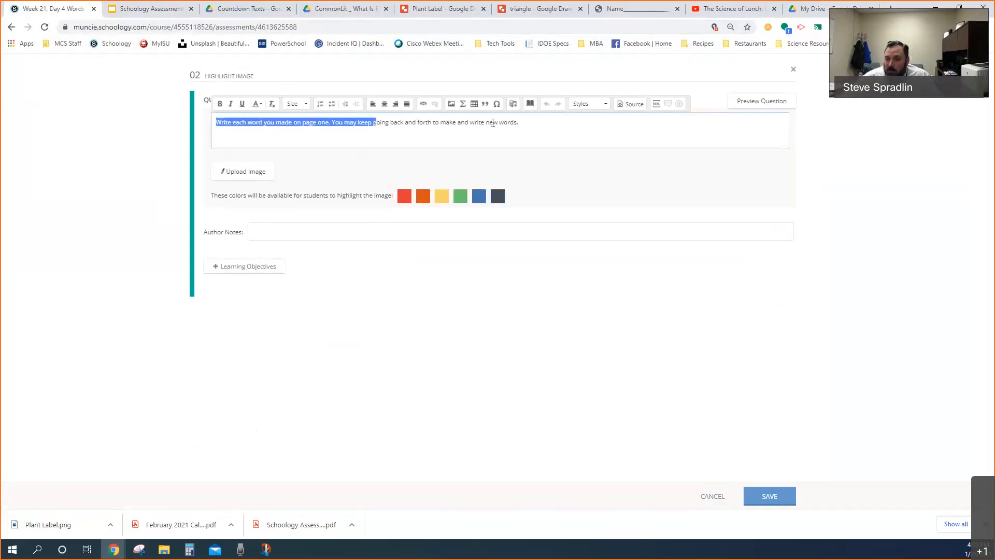
left_click(712, 498)
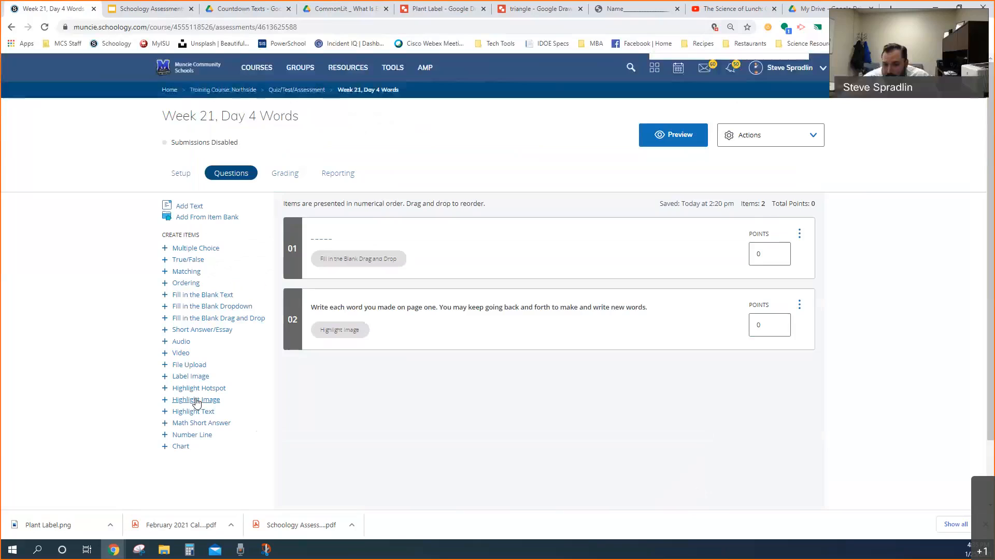
Create a new Highlight Image question and enter "fdgdfgdfgfdg" as its question text
left_click(197, 400)
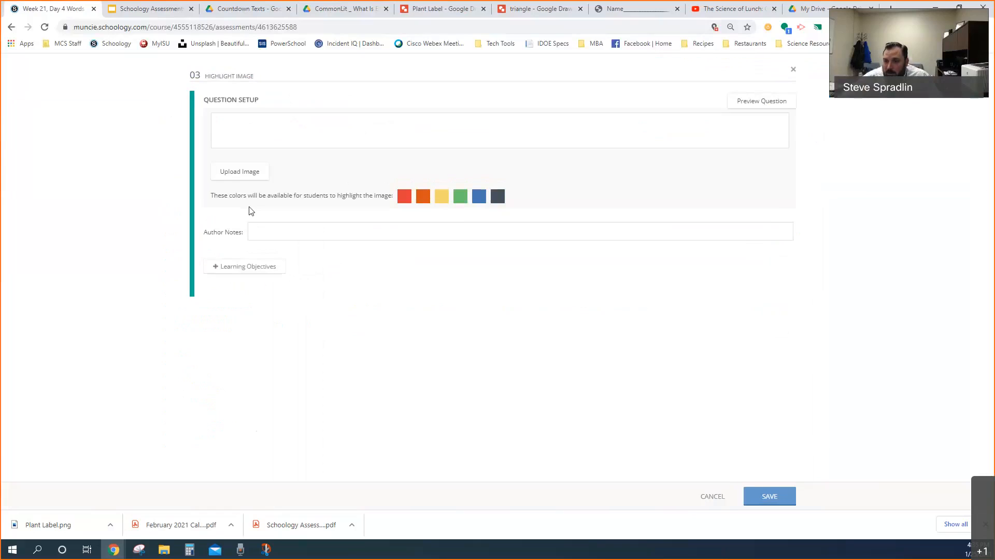
left_click(241, 130)
type("fdgdfgdfgfdg")
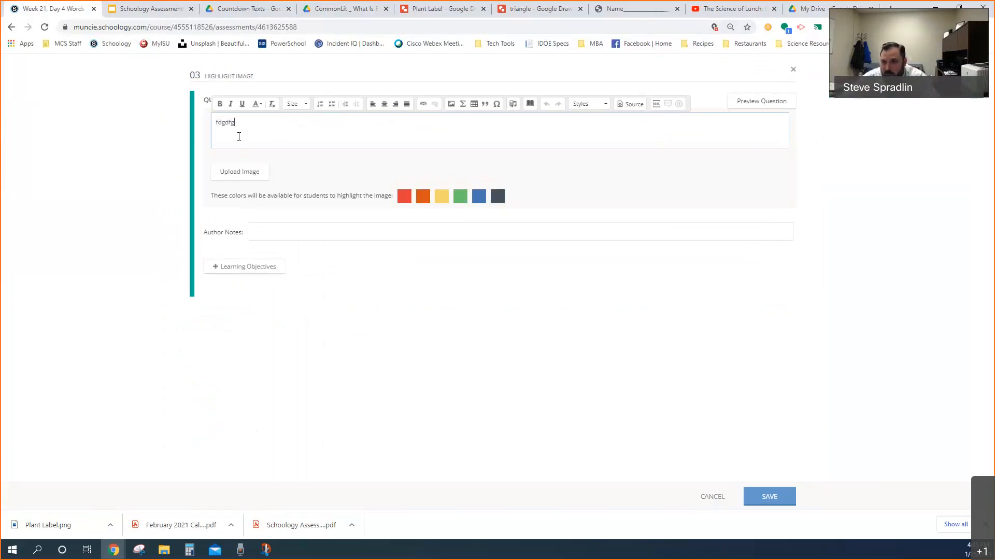
Upload the Plant Label picture from the Downloads folder as the image for the new Highlight Image question
left_click(237, 175)
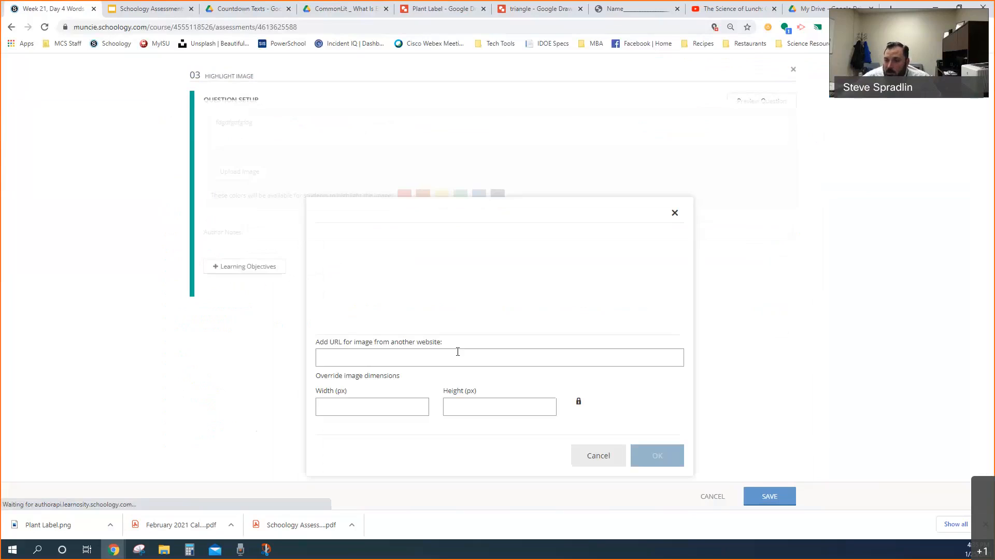
left_click(450, 304)
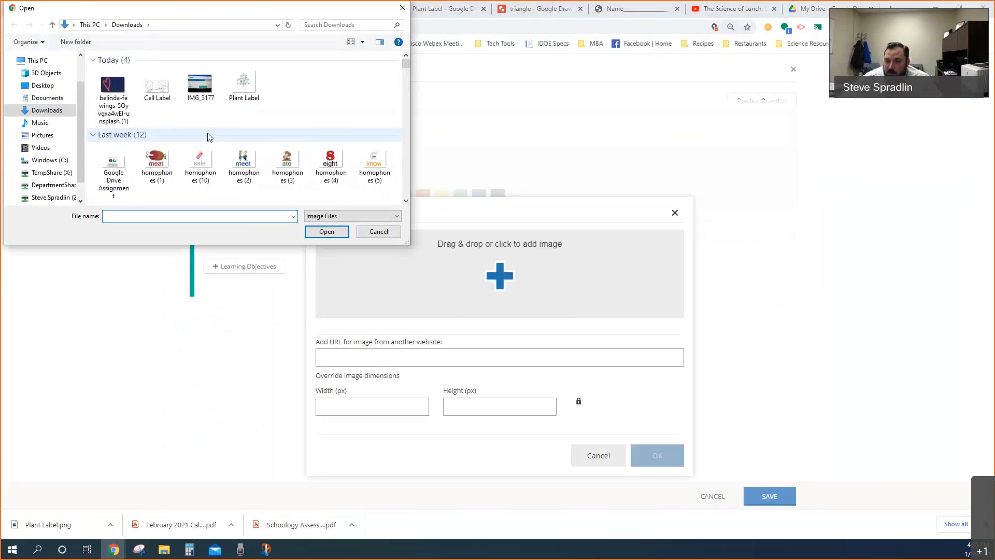
scroll(254, 158, "down", 3)
scroll(254, 158, "up", 3)
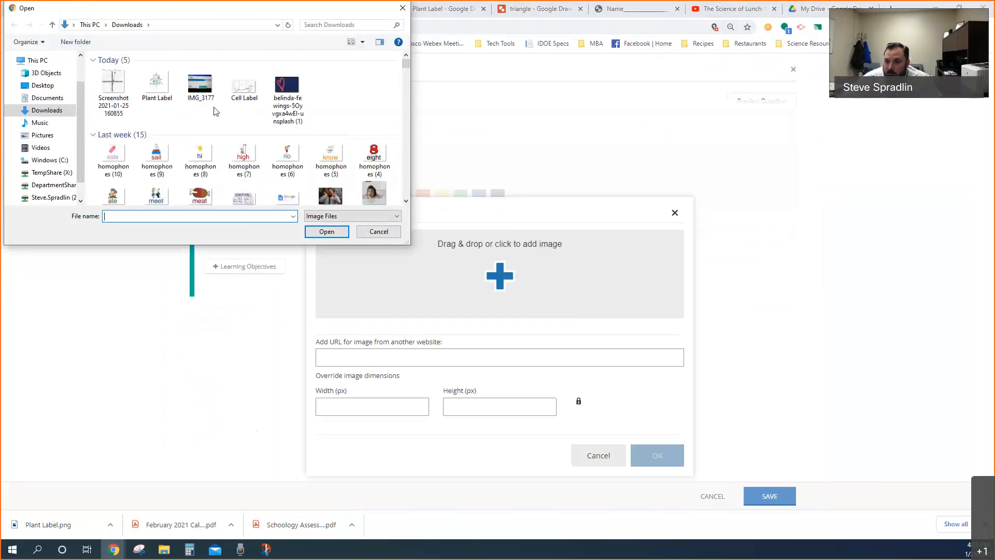
left_click(154, 87)
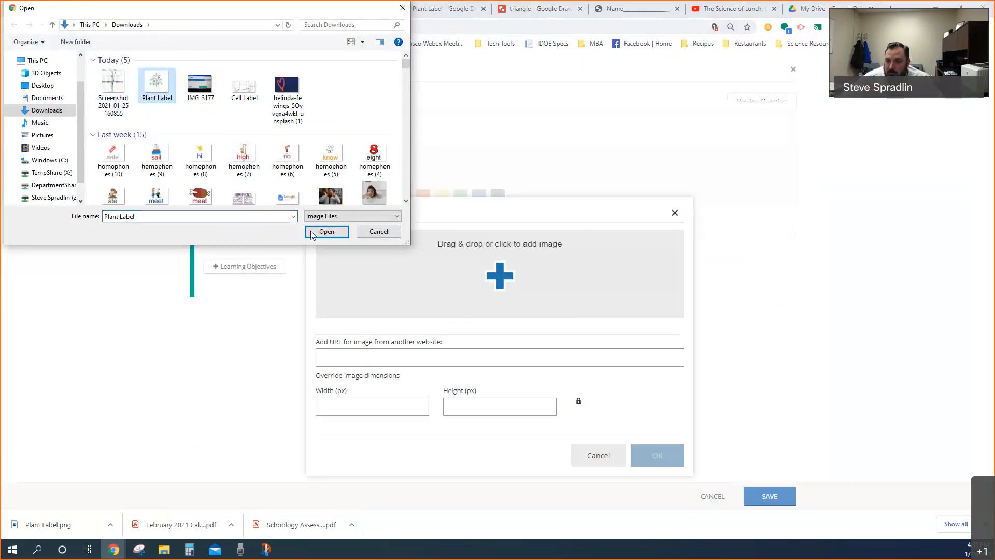
left_click(327, 232)
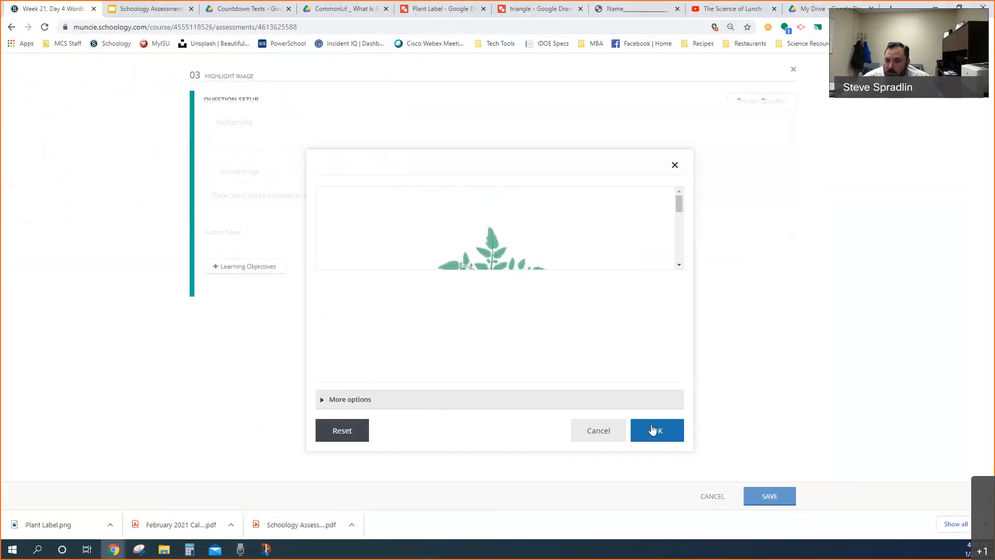
left_click(652, 429)
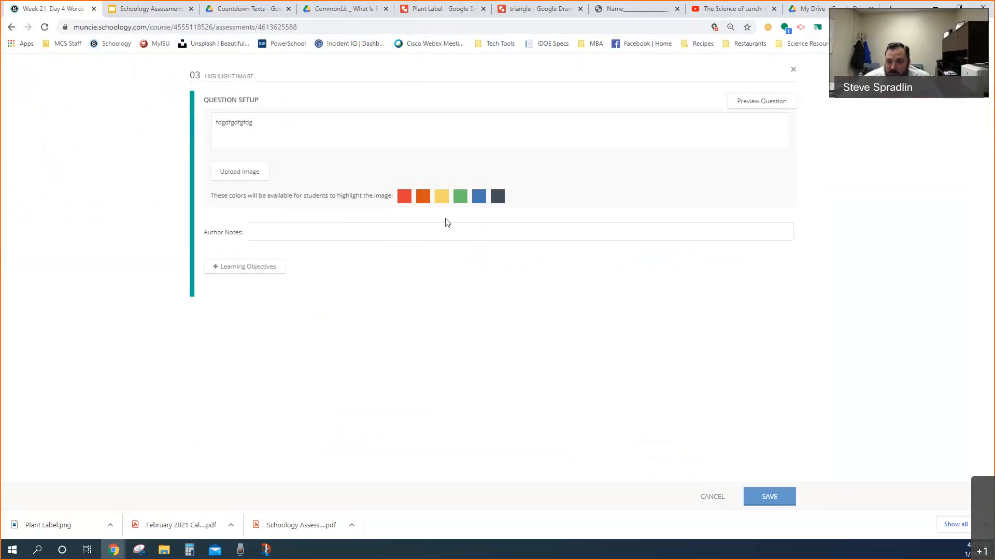
Preview the question, handwrite "fruit" in red on the line beside the upper tomatoes, and cancel the question without saving
left_click(749, 106)
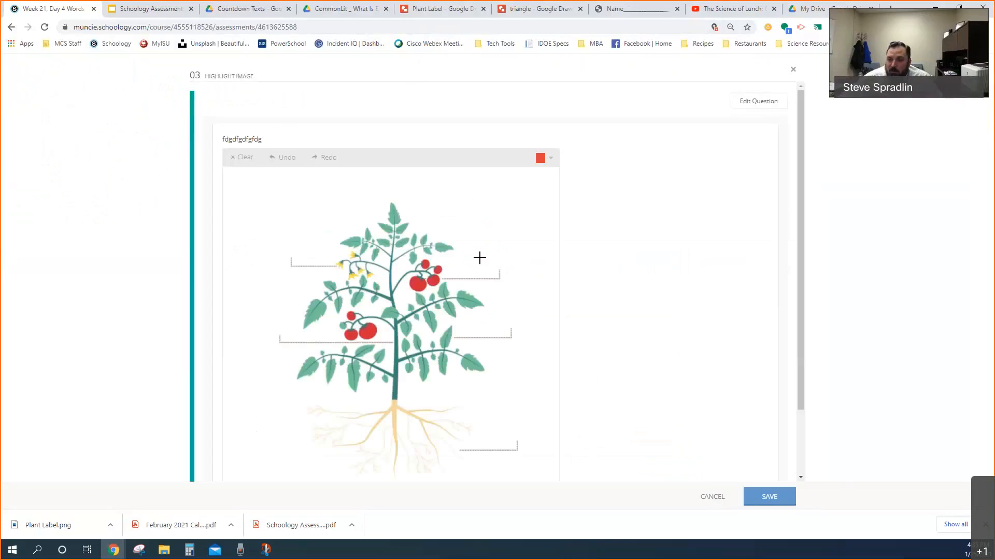
mouse_move(456, 274)
left_mouse_down()
mouse_move(464, 250)
mouse_move(468, 262)
mouse_move(513, 275)
left_mouse_up()
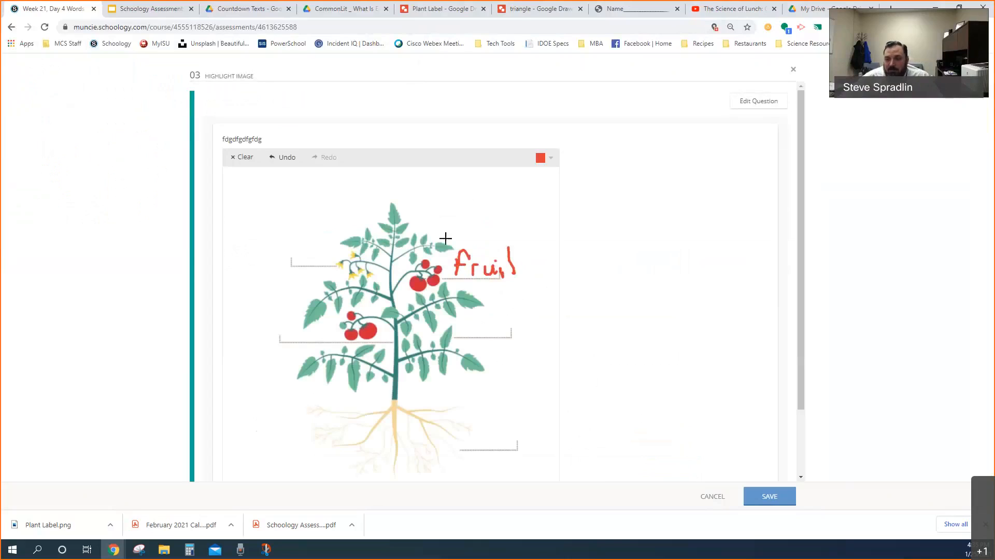
left_click_drag(504, 262, 522, 260)
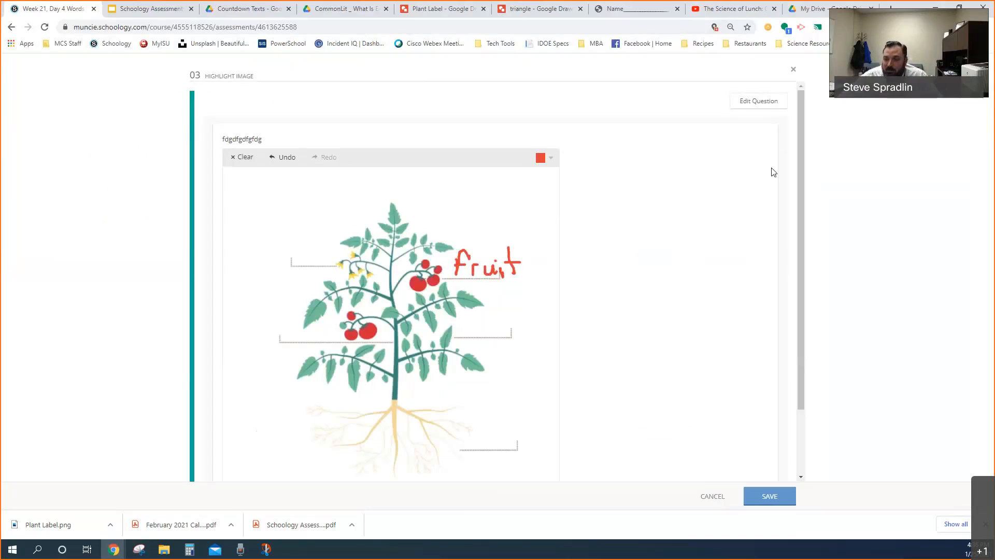
left_click(711, 496)
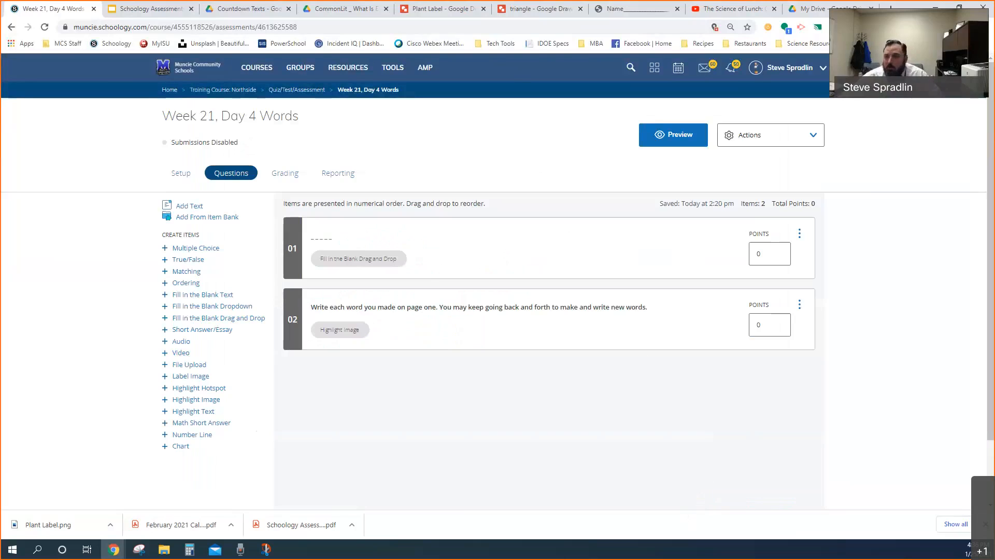
Return to the Quiz/Test/Assessment folder, open the Homophones assessment, and look over its question list
left_click(289, 90)
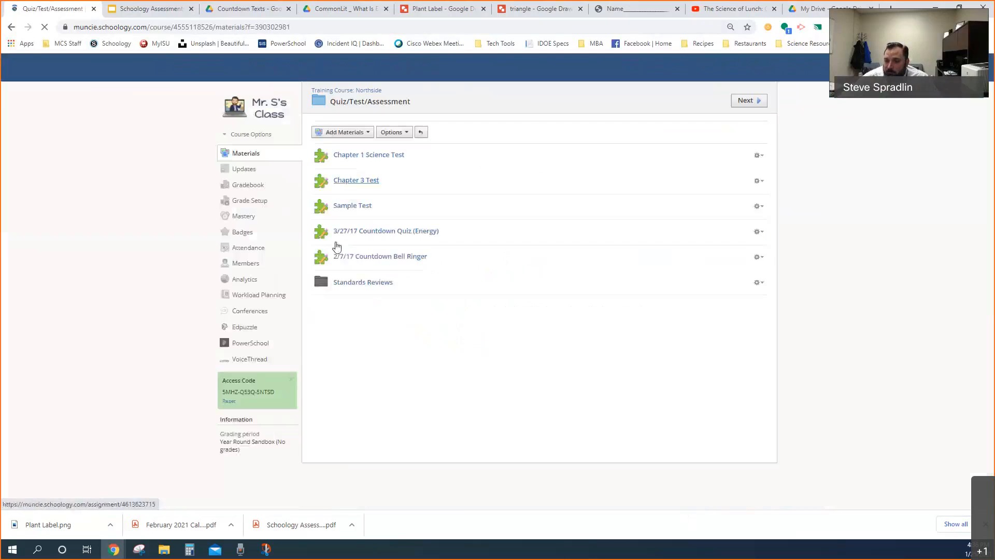
scroll(397, 282, "down", 4)
scroll(398, 282, "down", 3)
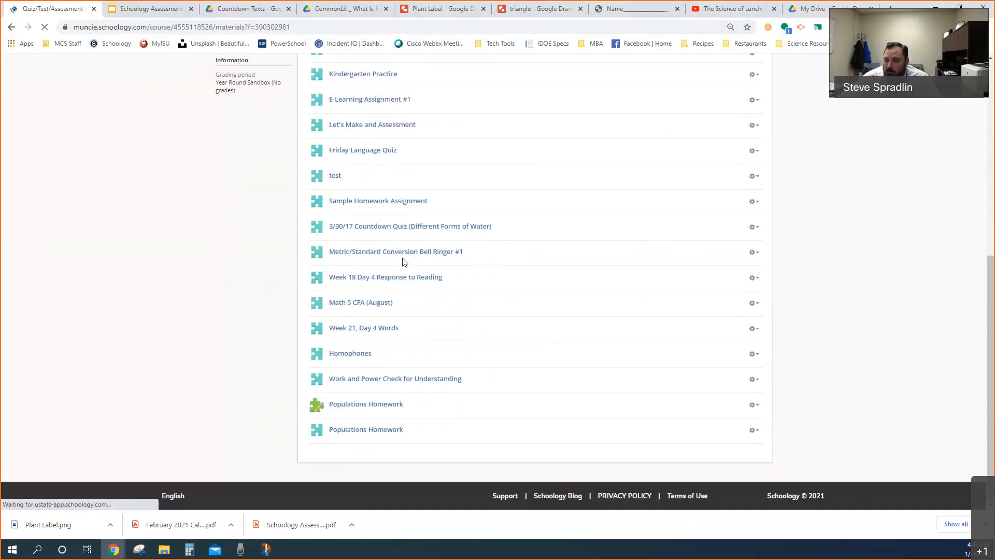
left_click(356, 355)
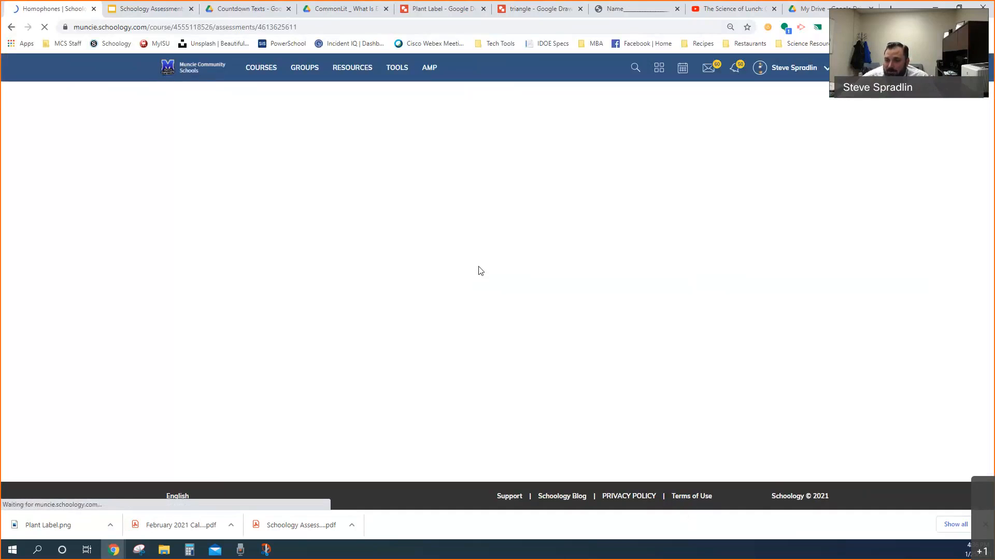
scroll(617, 289, "down", 2)
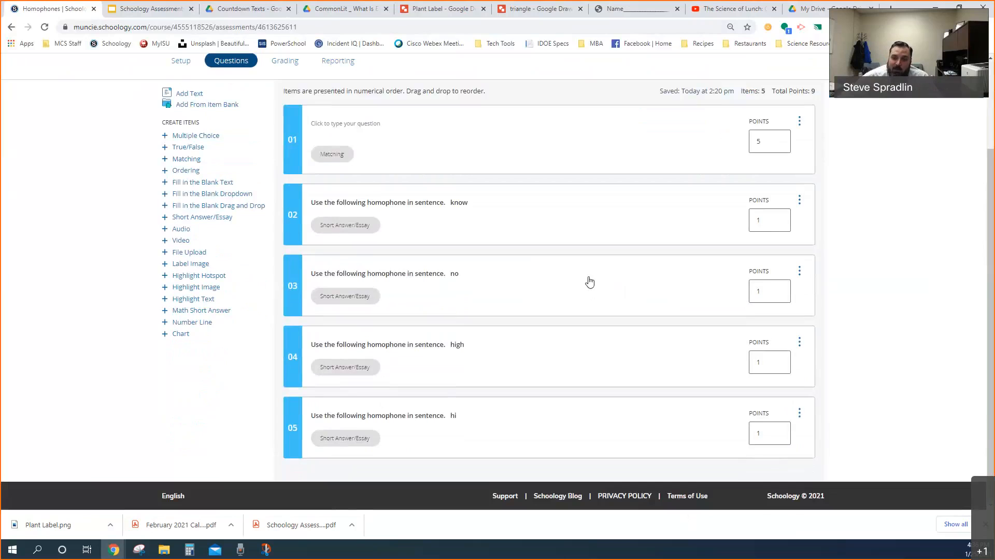
scroll(592, 278, "up", 2)
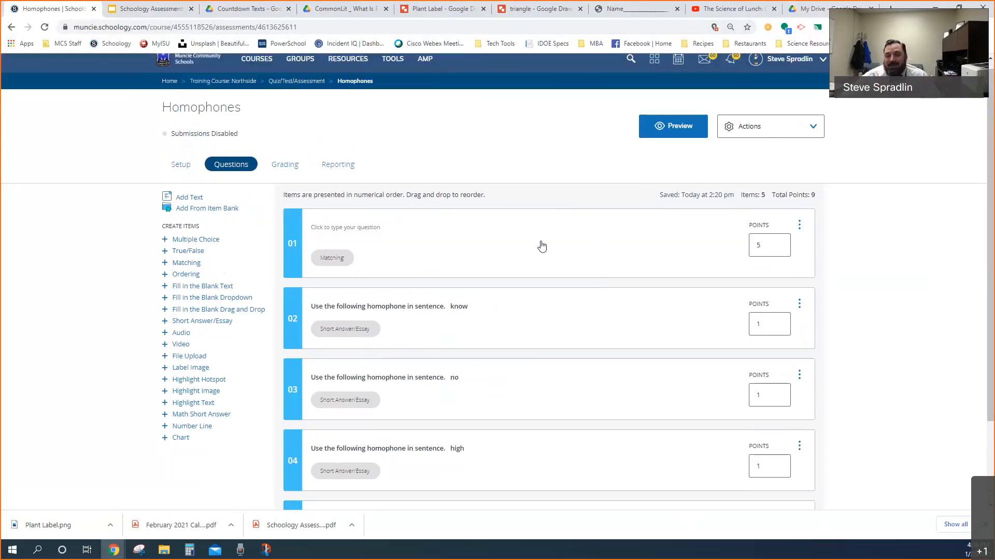
Start a preview attempt of the Homophones assessment and examine the picture matching items on page one
left_click(671, 131)
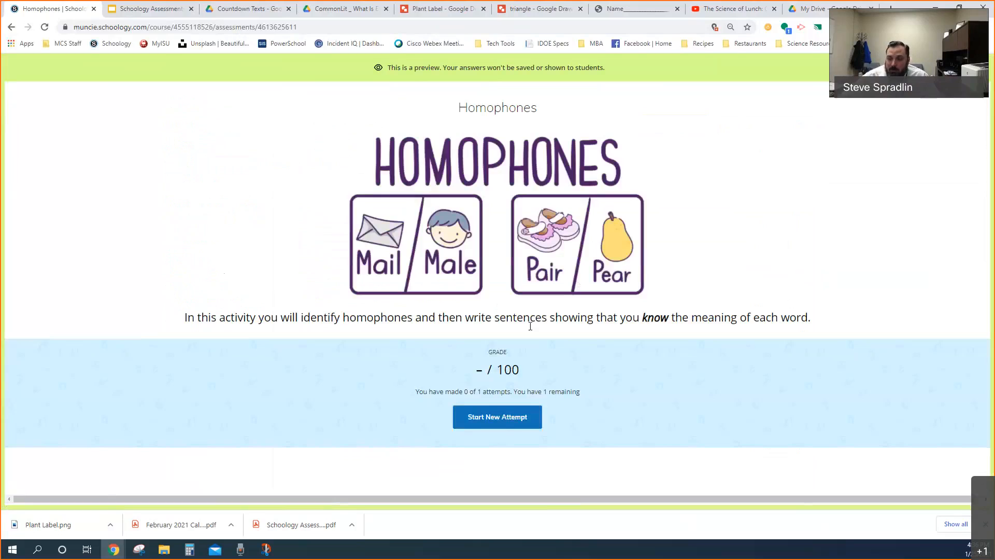
left_click(503, 423)
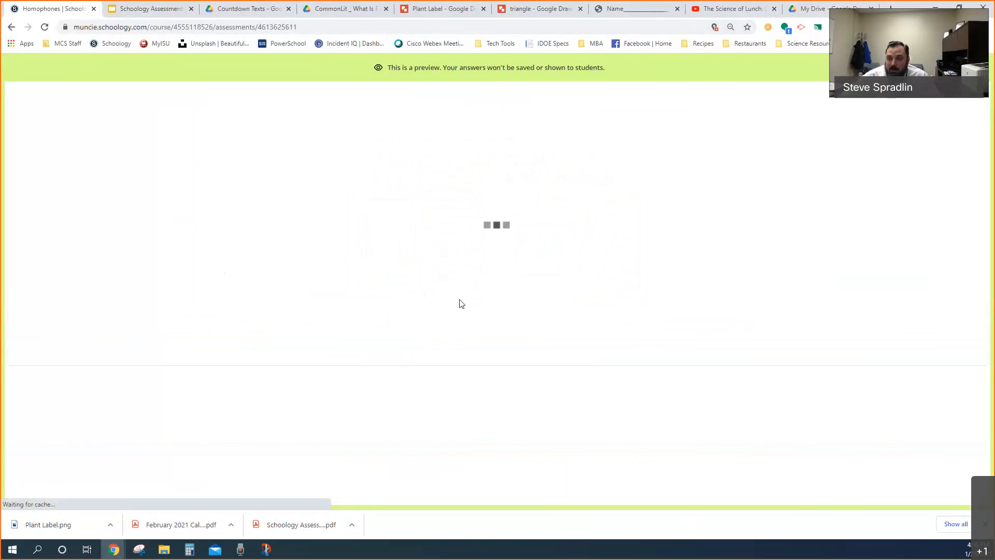
scroll(406, 310, "down", 2)
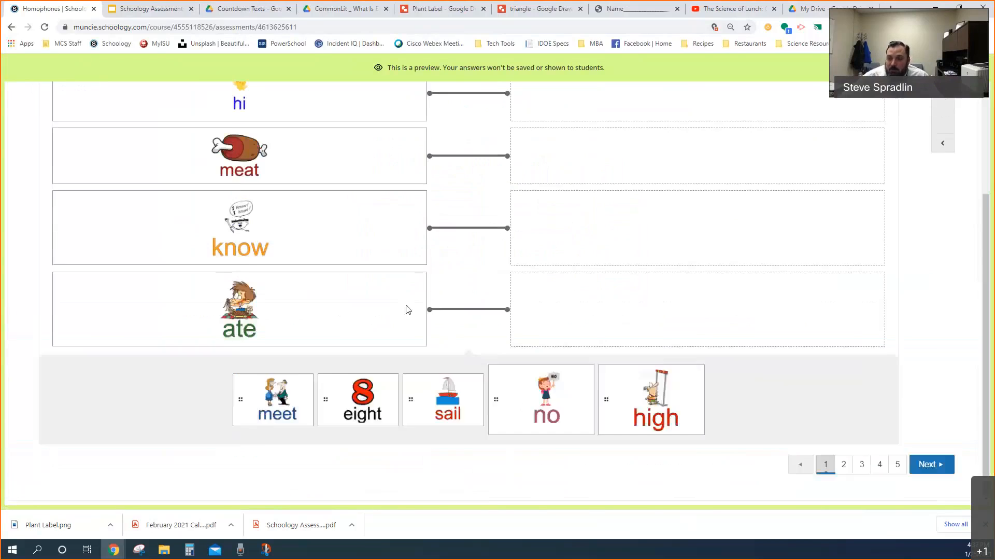
scroll(406, 309, "up", 2)
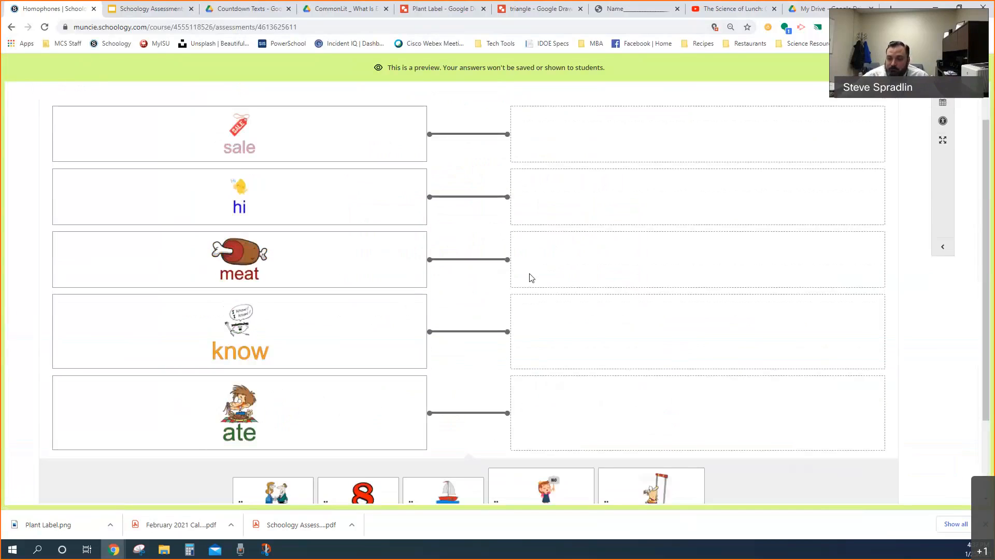
scroll(544, 289, "down", 2)
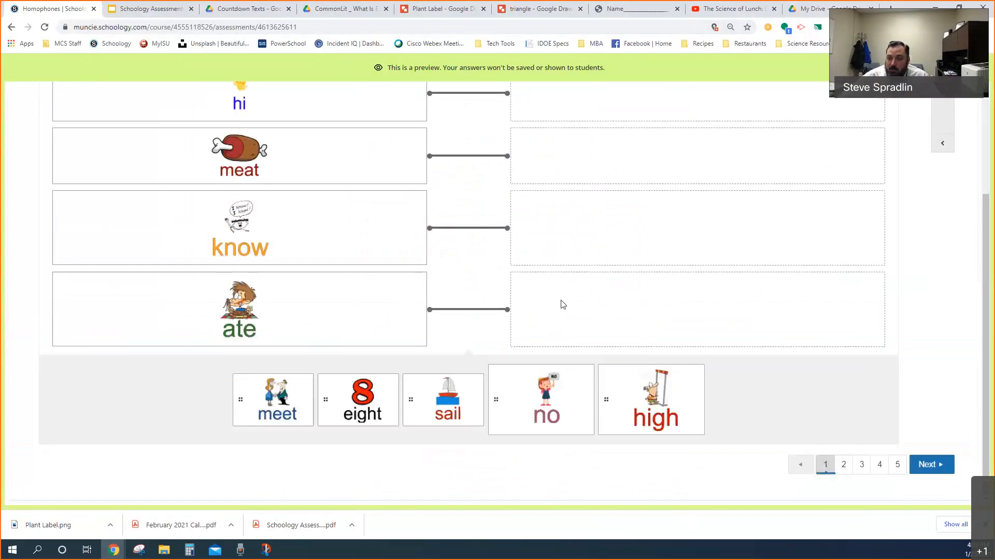
Go to question 2 in the preview, enter "gfhgfh" as a trial answer, and erase it
left_click(844, 465)
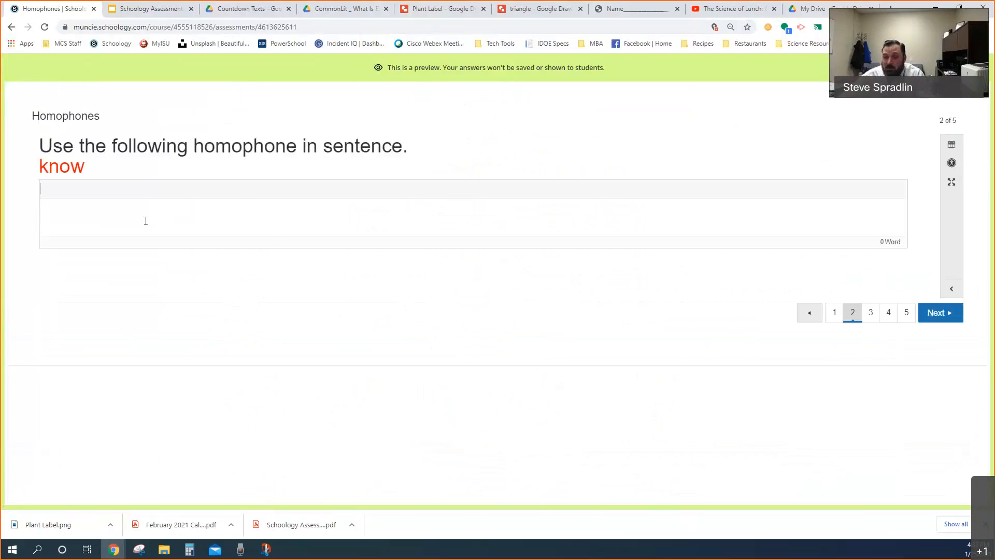
left_click(138, 214)
type("gfhgfh")
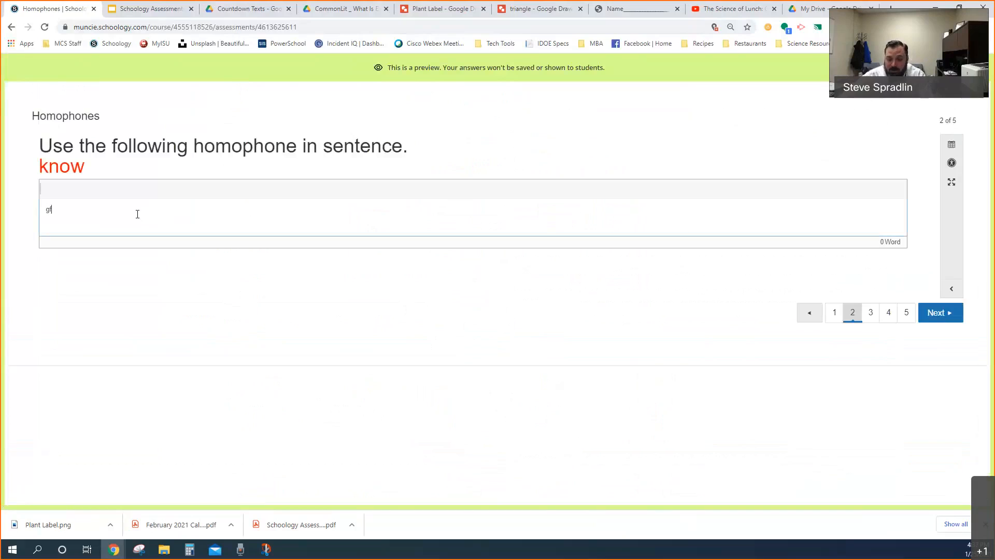
key("BackSpace")
key("BackSpace")
key("BackSpace")
key("BackSpace")
key("BackSpace")
key("BackSpace")
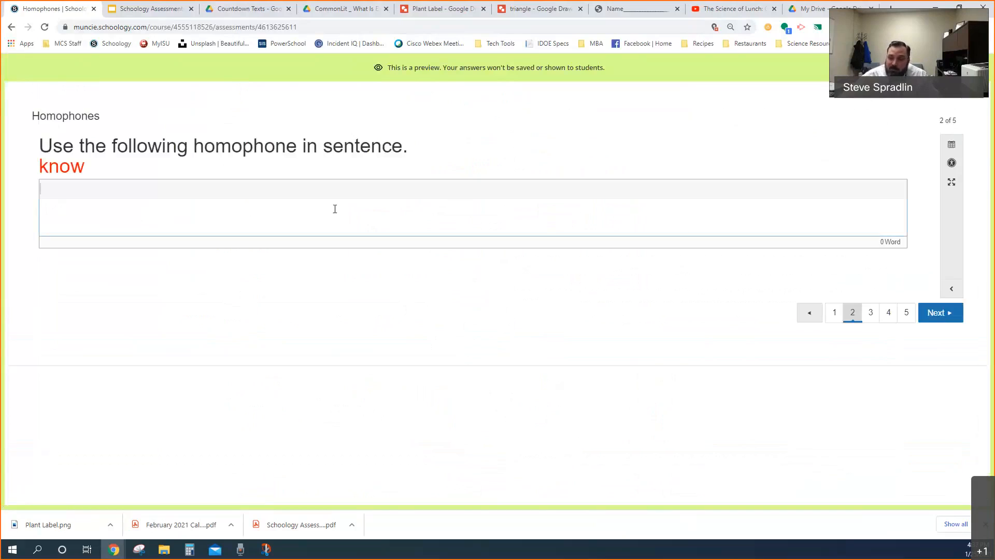
View the sentence-writing prompts on questions 3 and 5, and exit the assessment preview
left_click(876, 314)
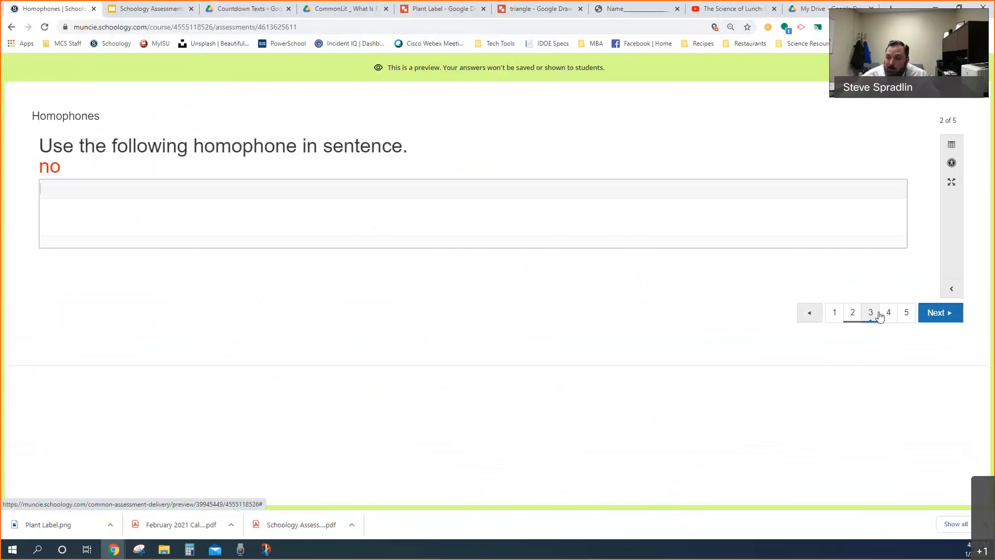
left_click(906, 313)
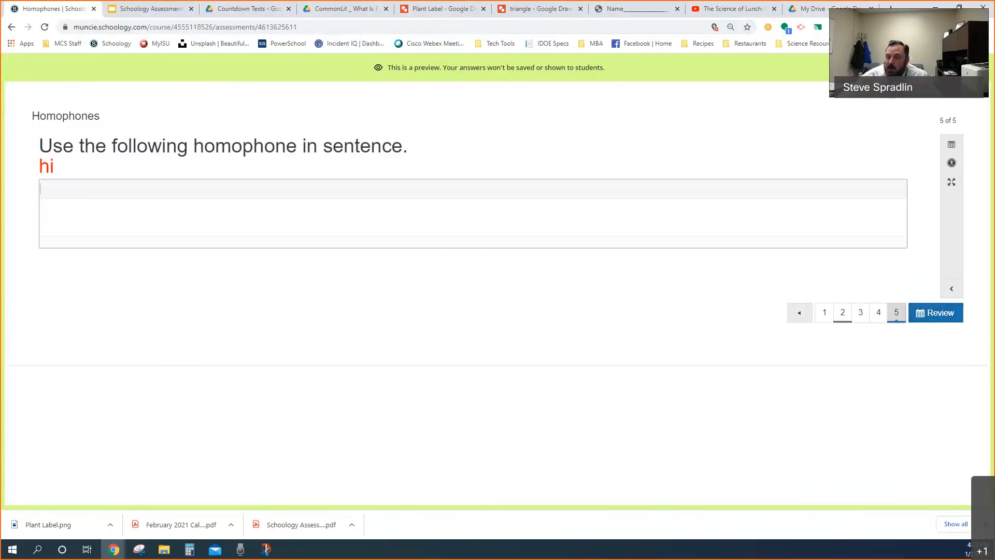
key("Escape")
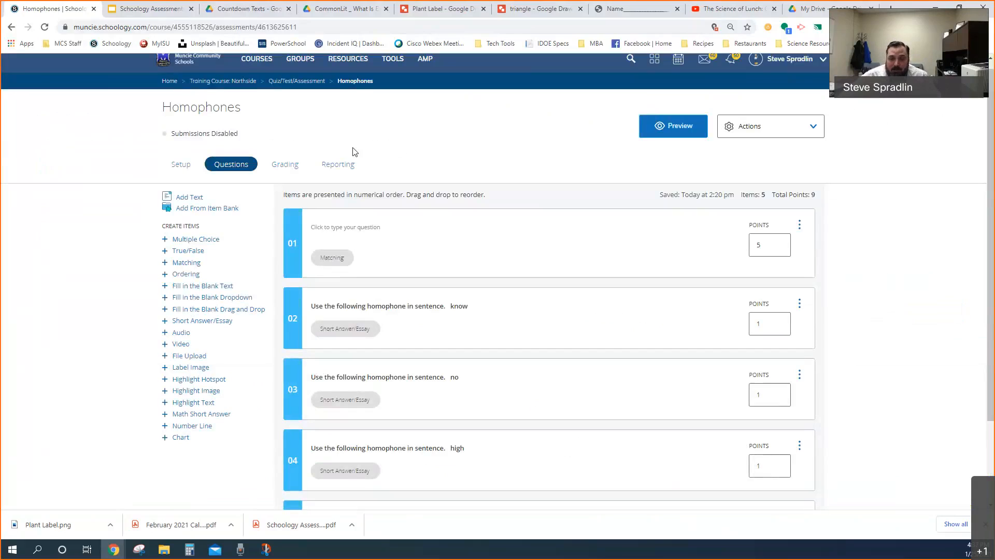
Open question 2's Short Answer/Essay setup, examine the formatted prompt text for "know", and cancel without saving
left_click(421, 325)
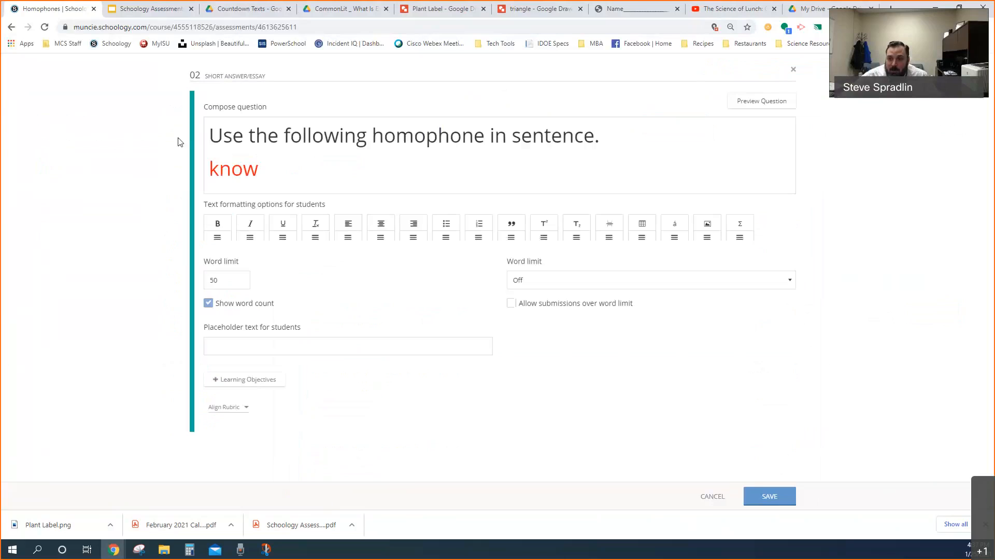
left_click_drag(205, 134, 271, 167)
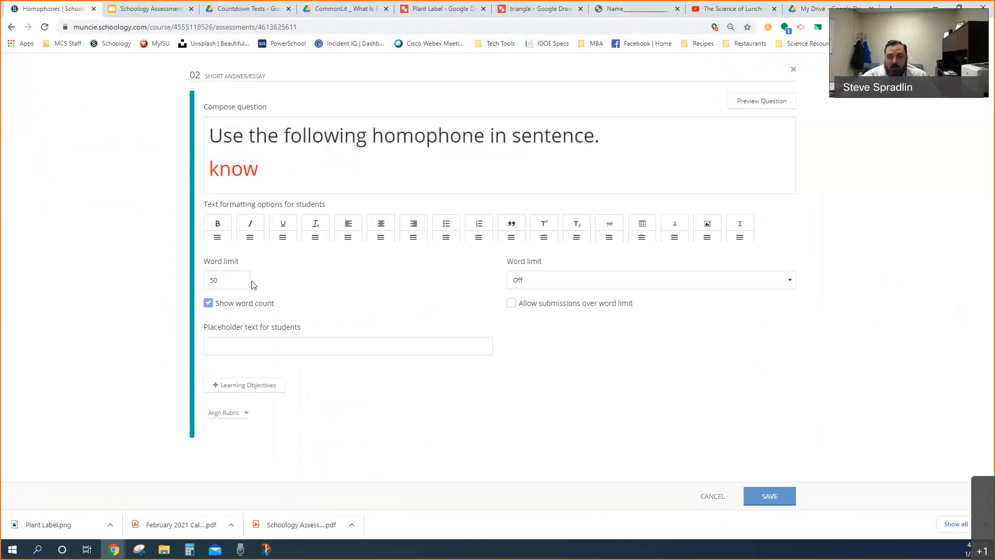
left_click(708, 498)
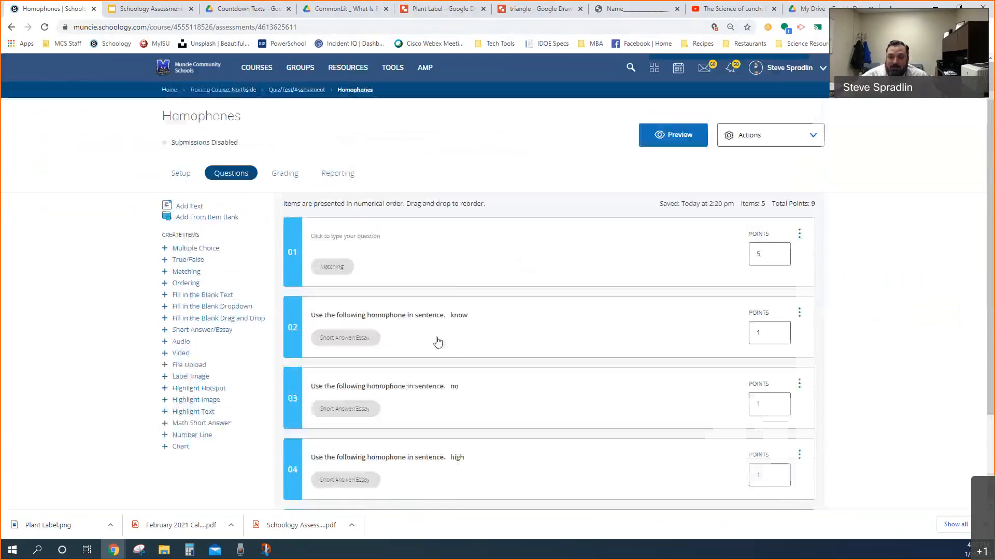